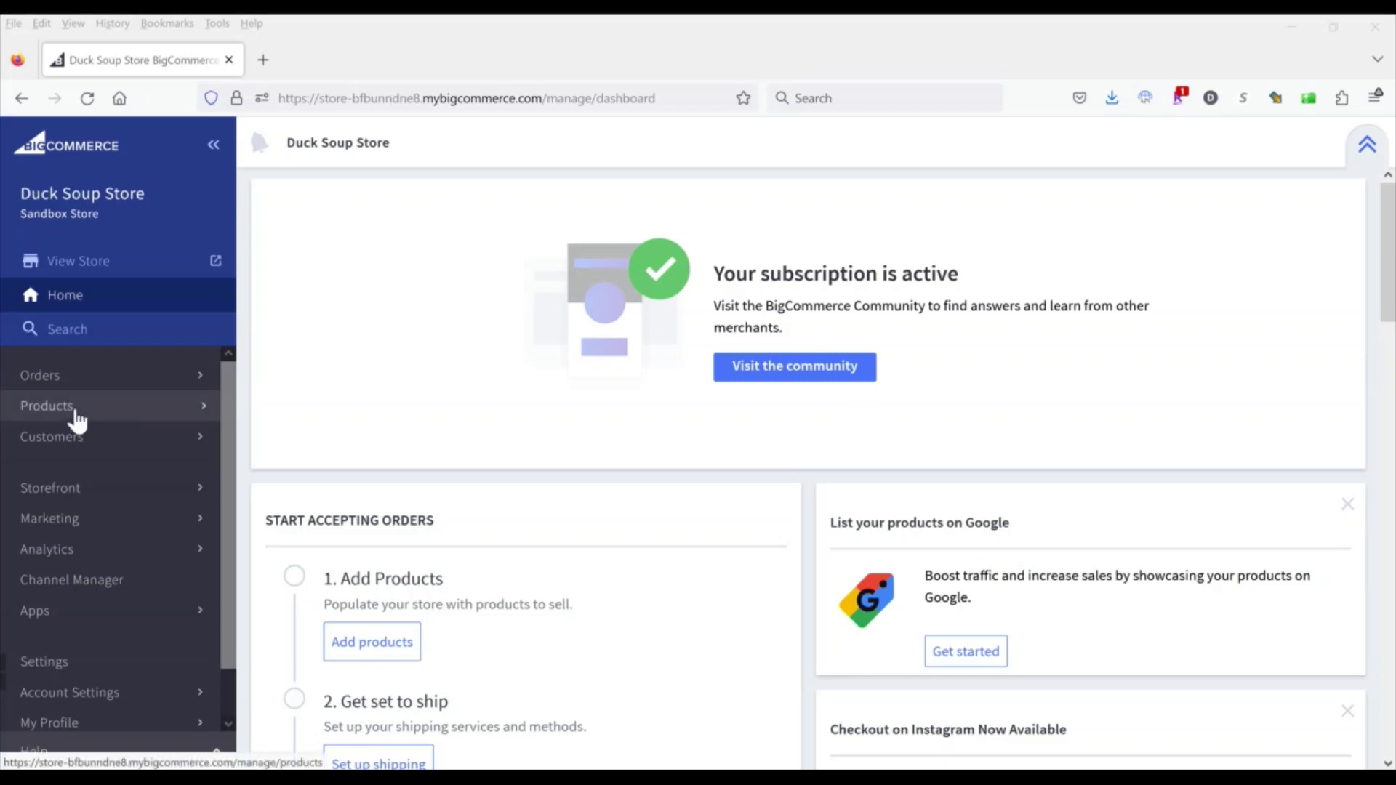
Go to Product Categories and expand Kitchen to show Dinnerware, Drinkware, Gadgets and Utensils.
click(80, 416)
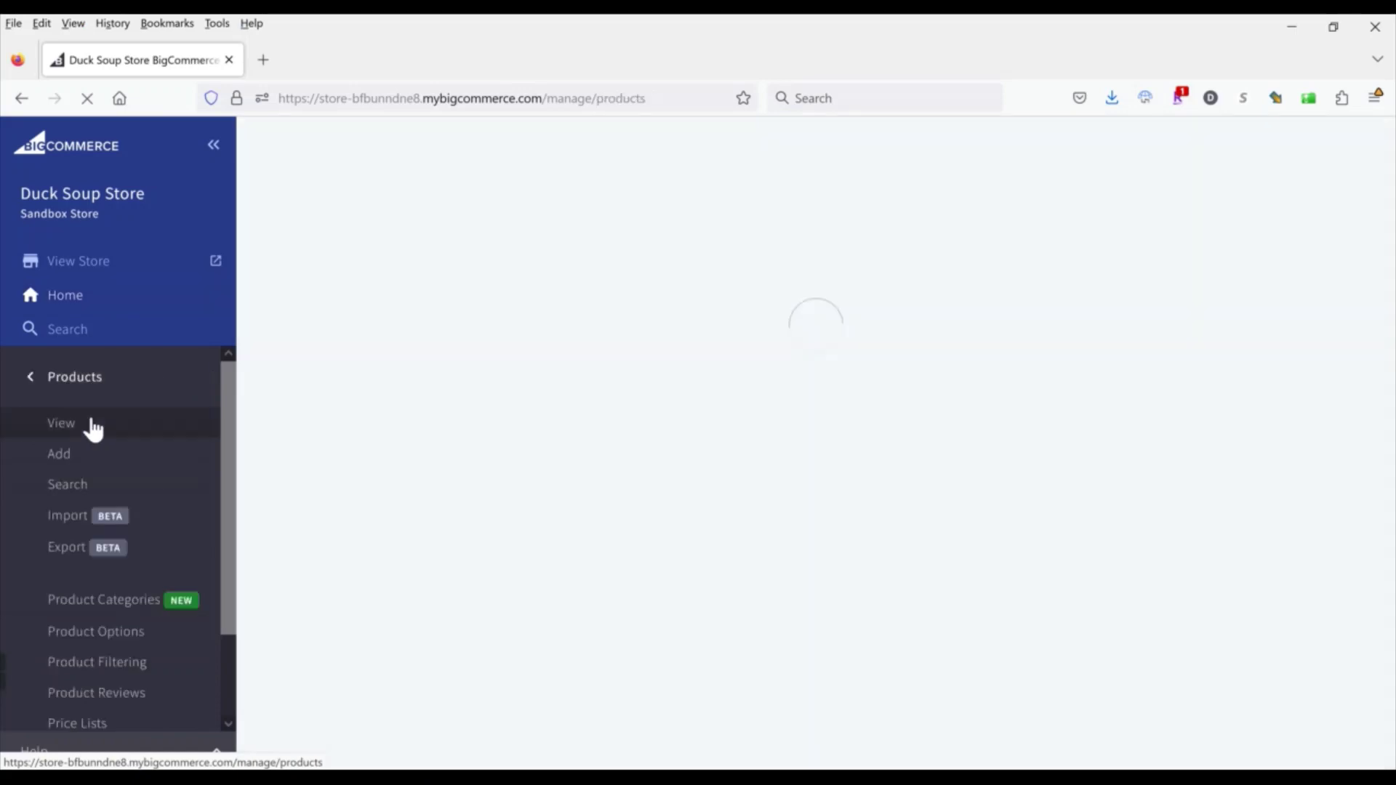
click(130, 600)
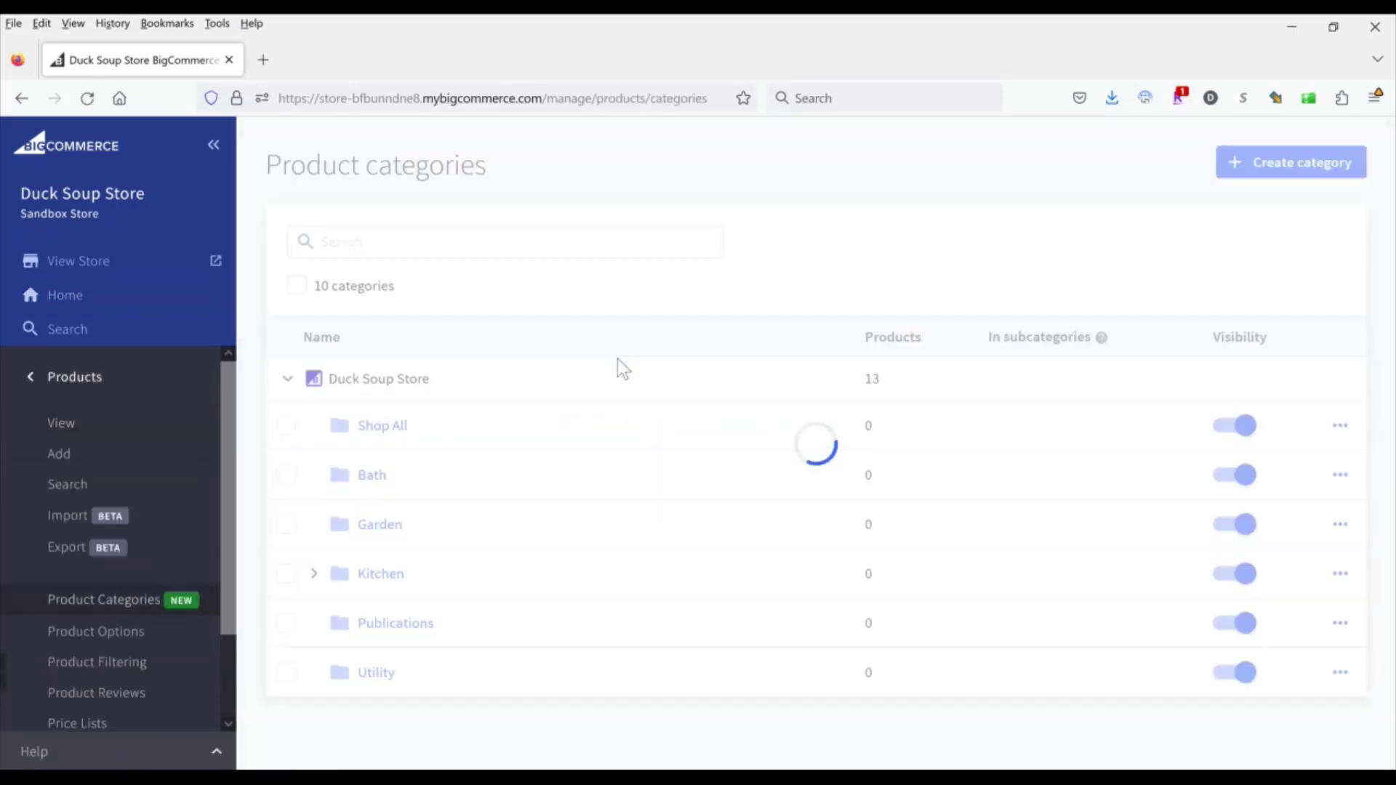
click(314, 574)
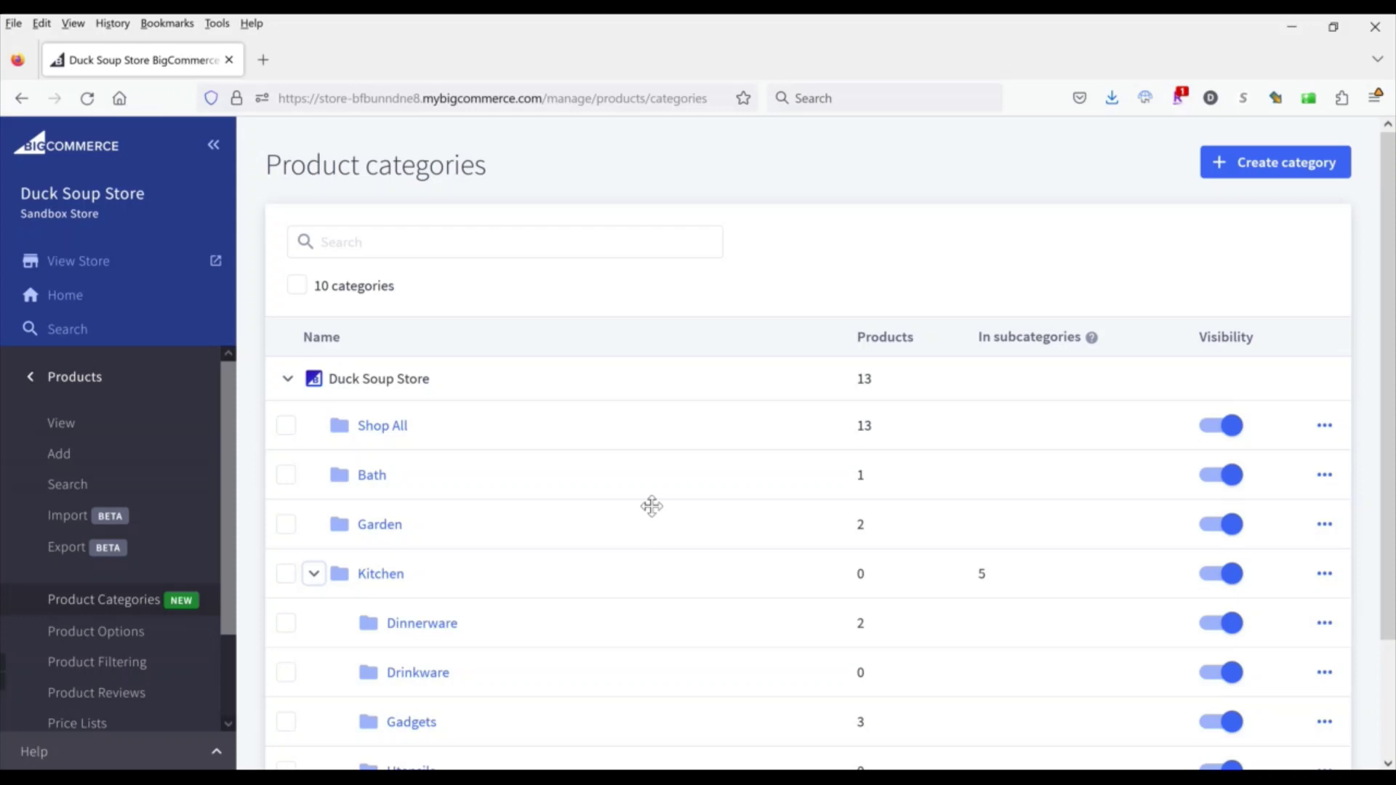
scroll(652, 504, down, 2)
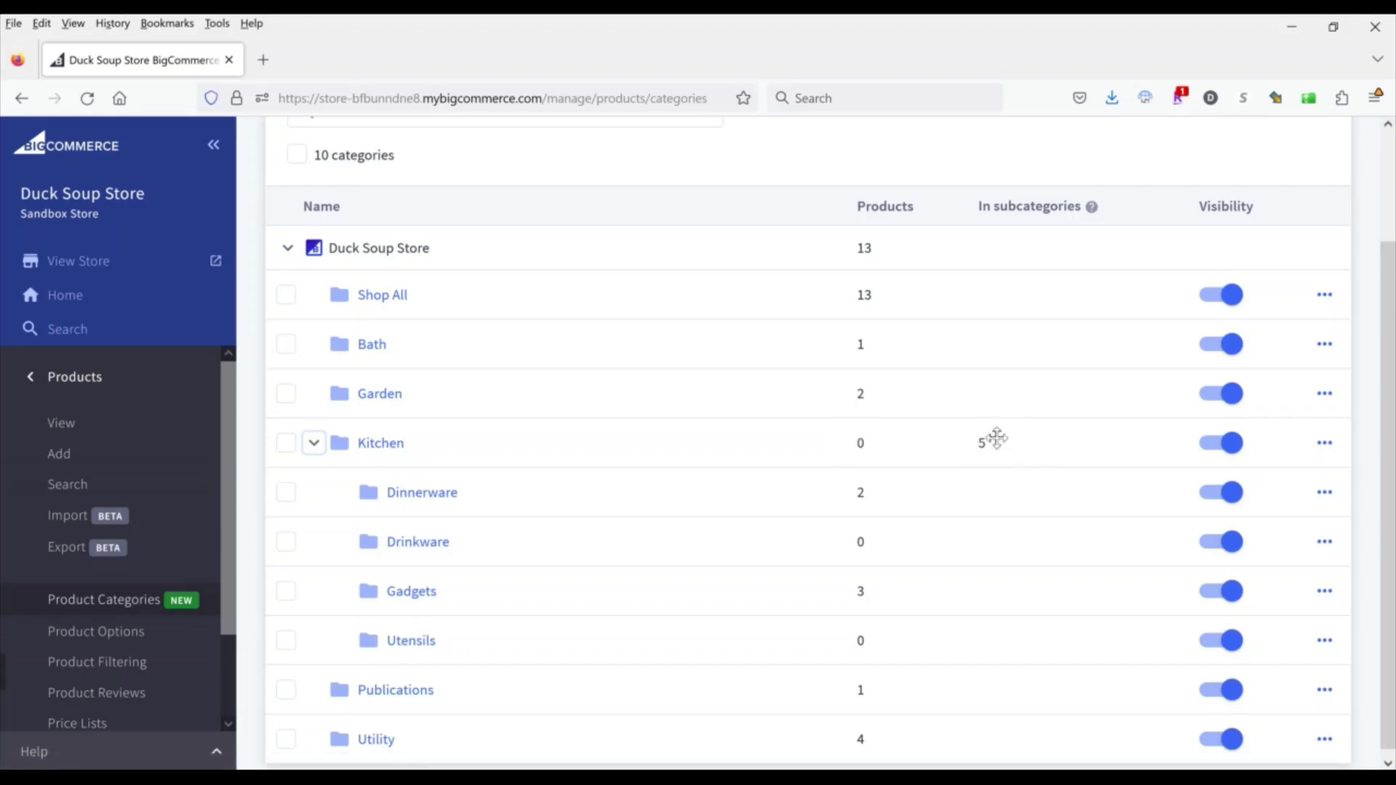
Review Category Settings under Settings > Display, then view the live Duck Soup storefront.
click(91, 389)
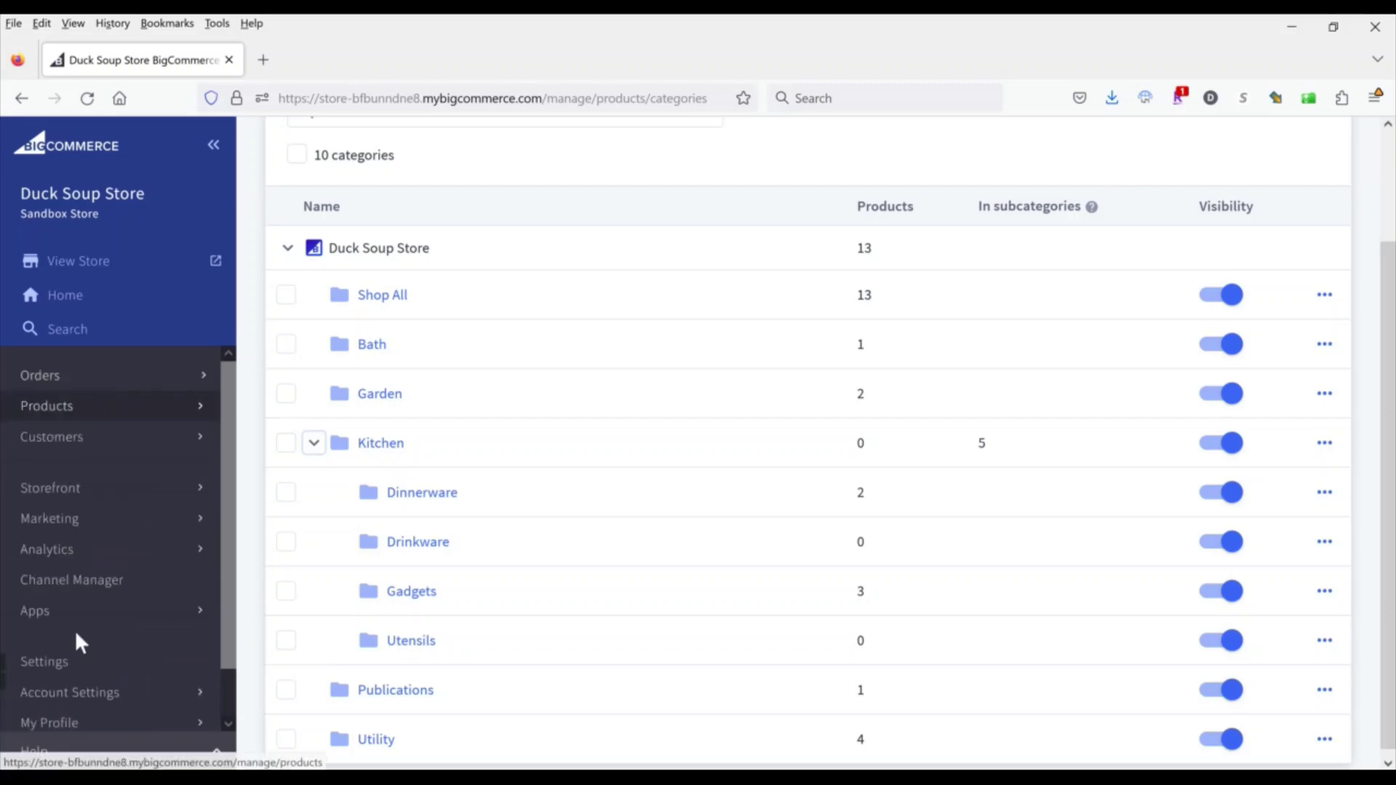
click(75, 662)
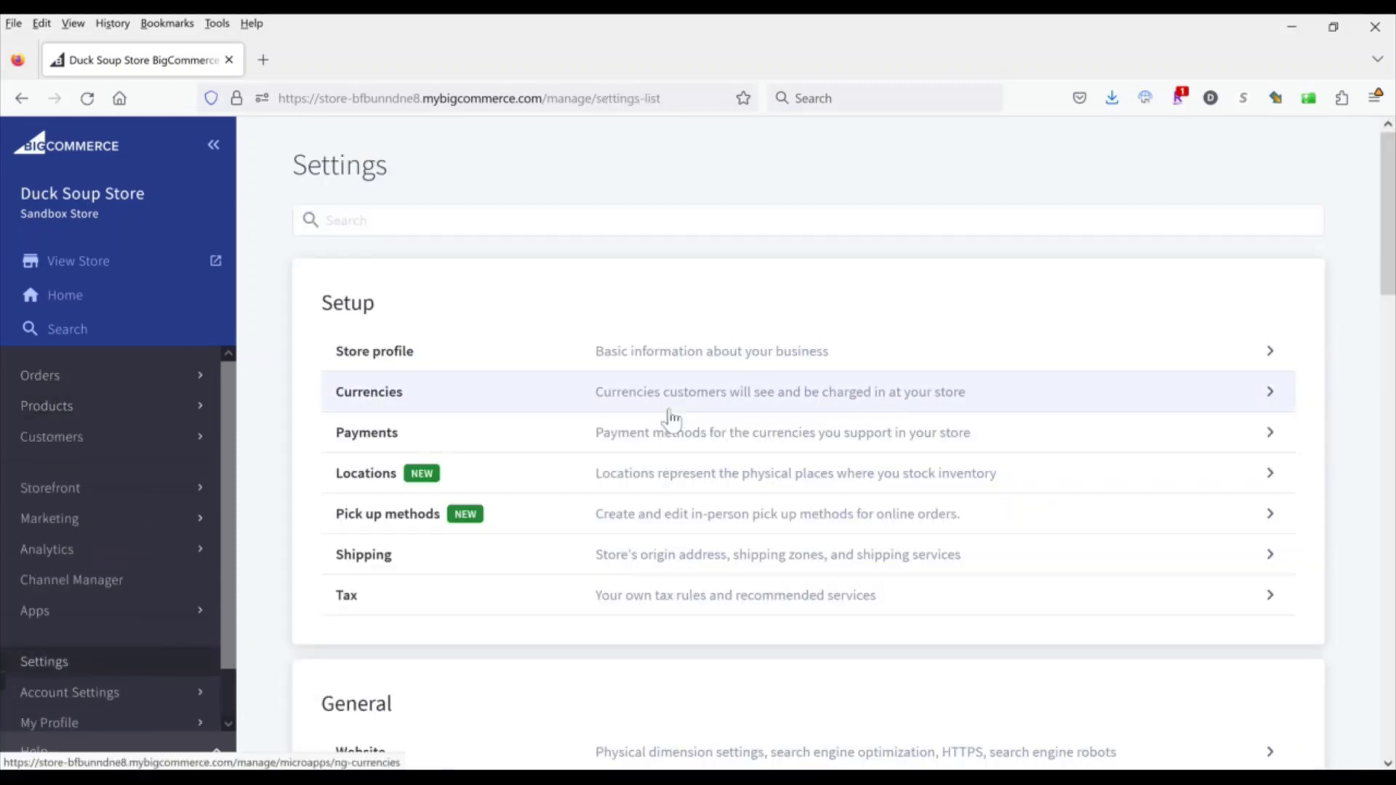
scroll(668, 414, down, 5)
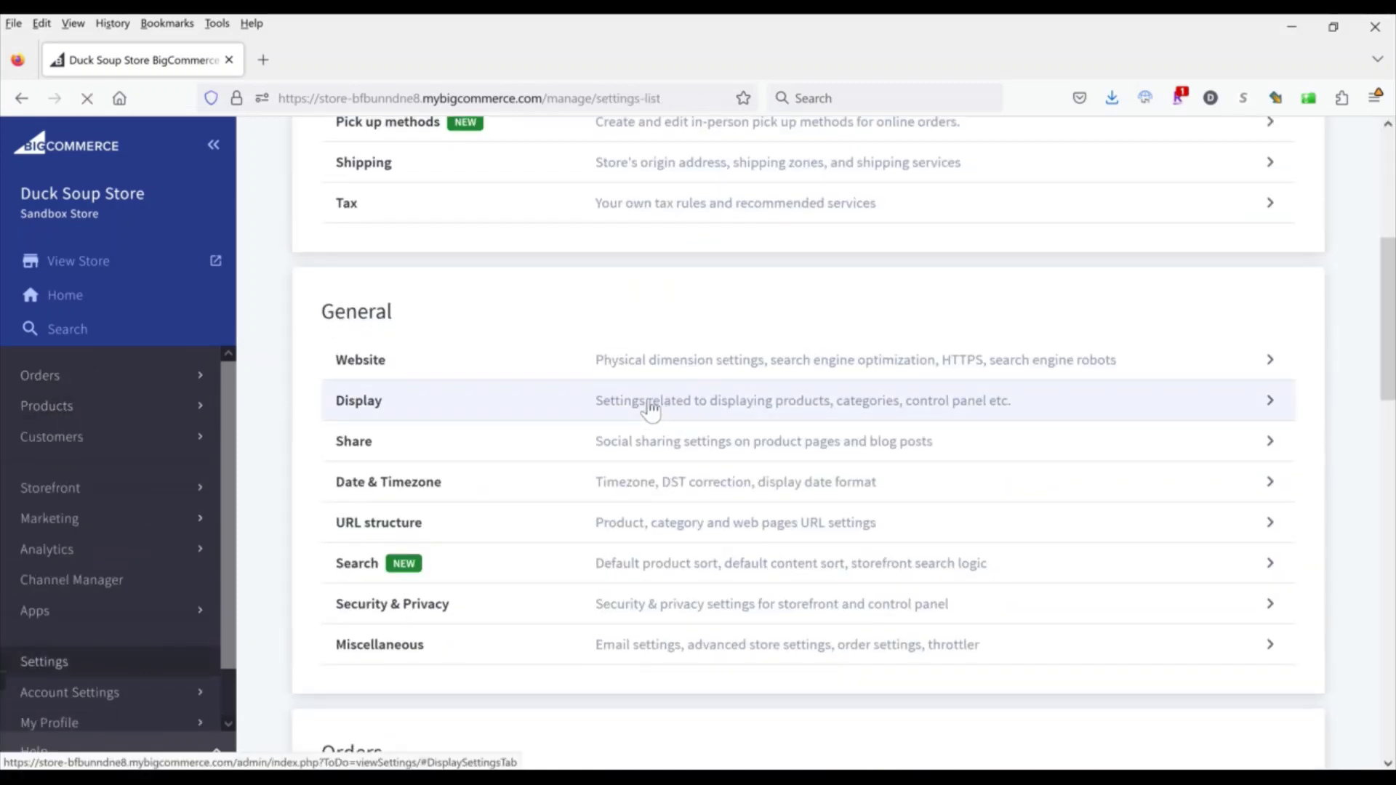
click(649, 408)
scroll(974, 422, down, 5)
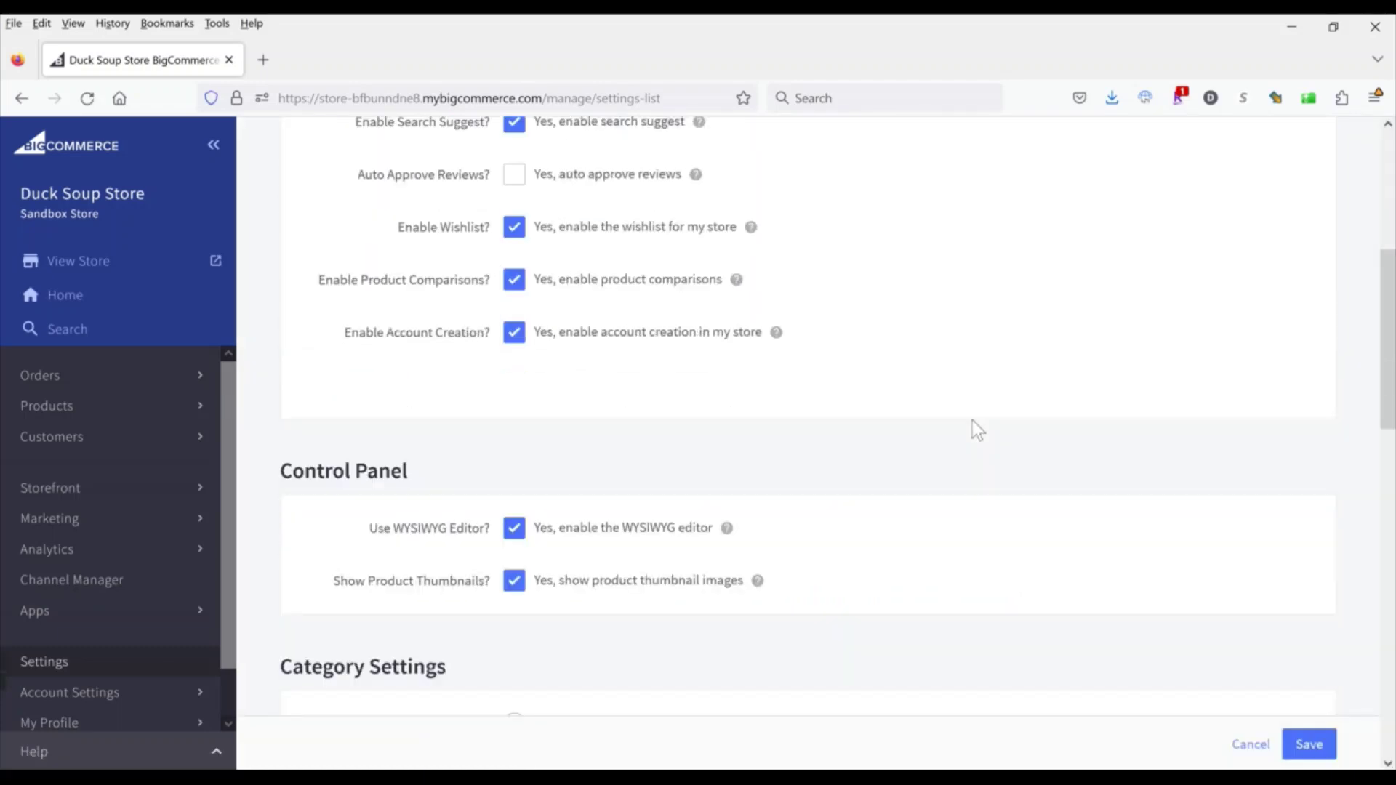
scroll(972, 420, down, 5)
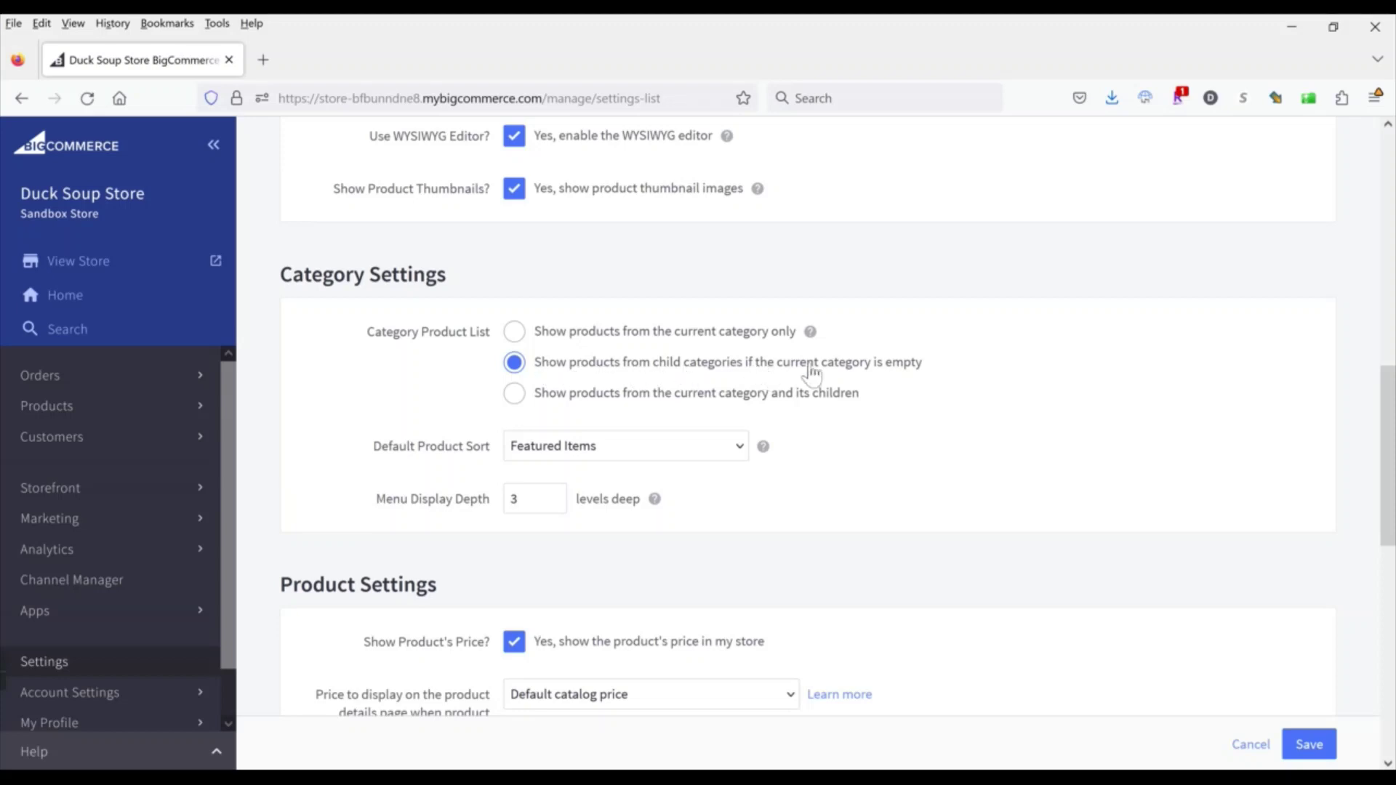
click(227, 277)
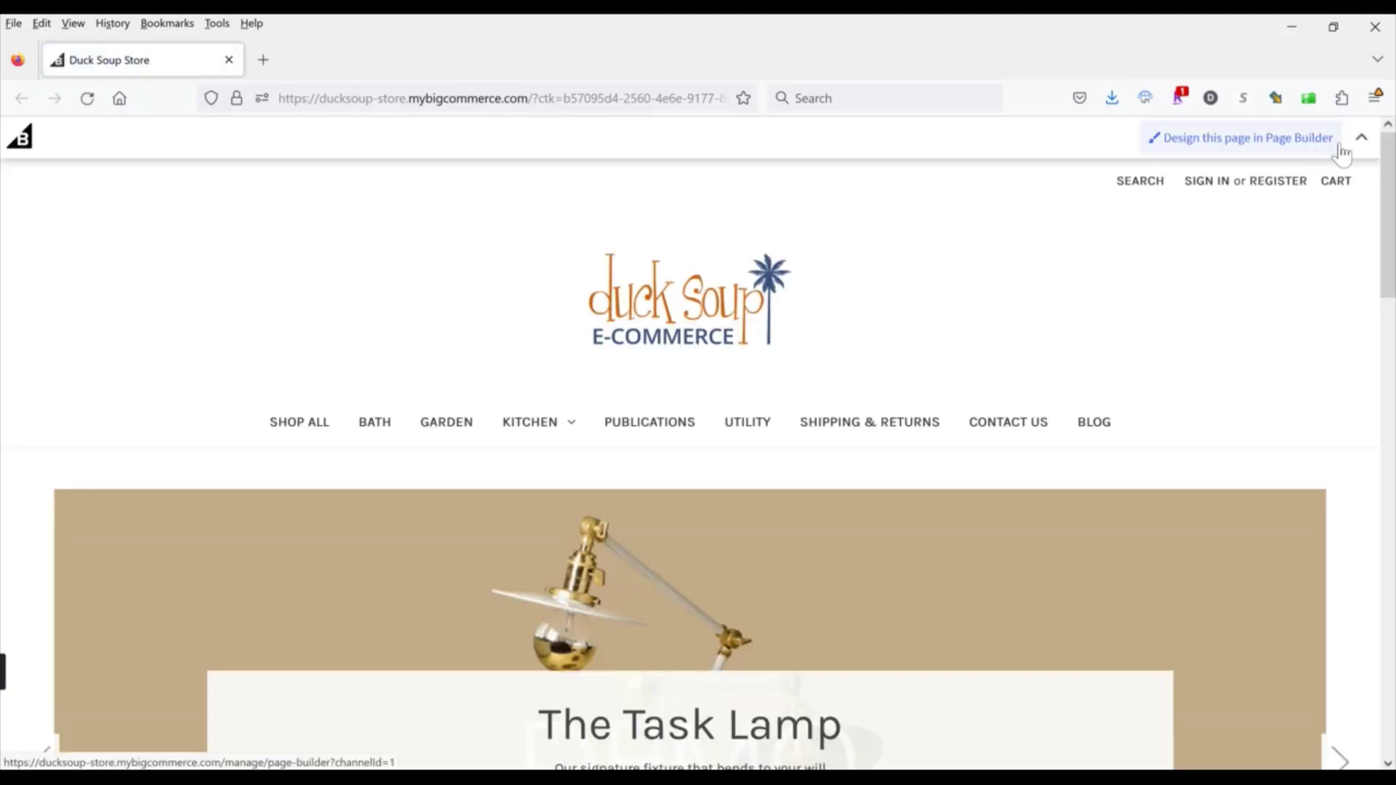
Browse the storefront's All Kitchen page of subcategory products, then switch back to the admin.
click(1362, 137)
mouse_move(525, 389)
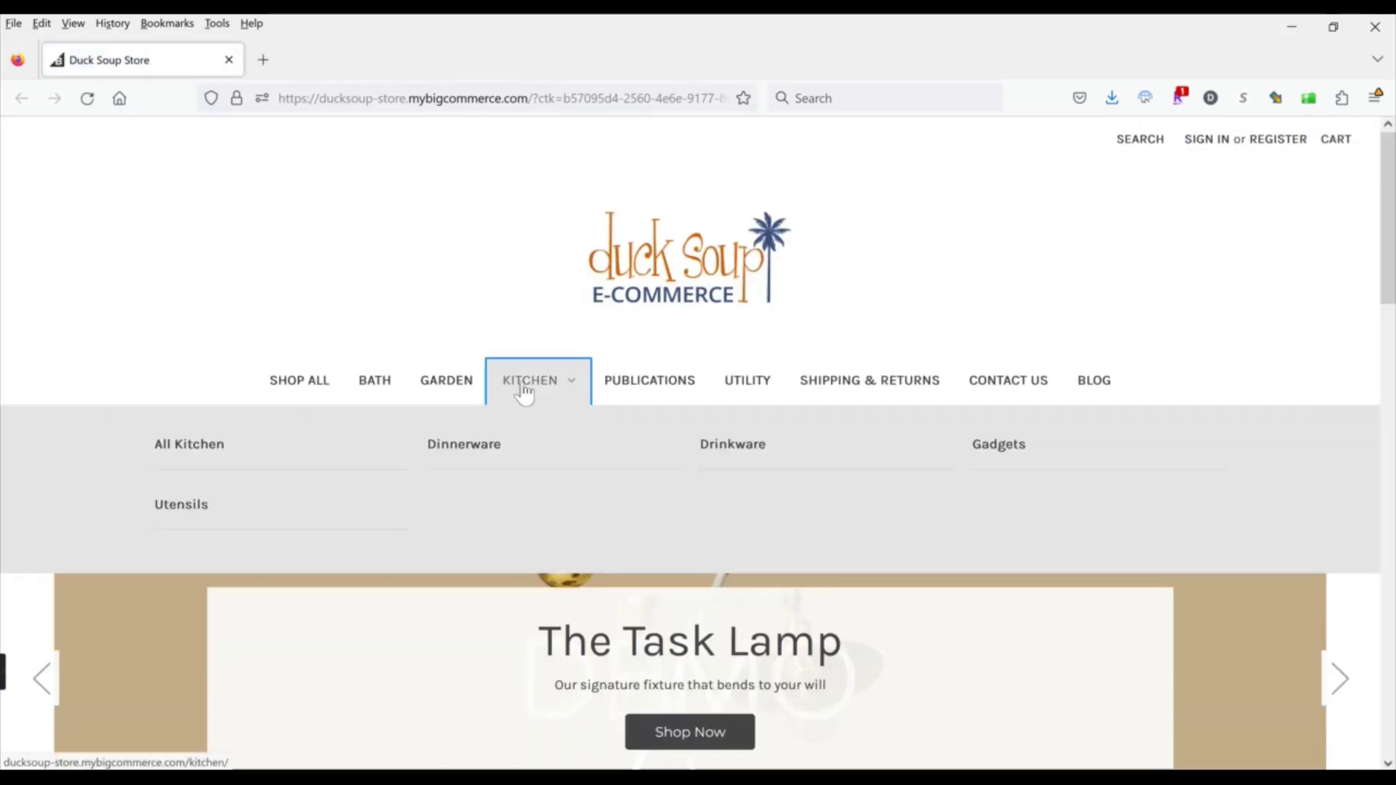
click(200, 455)
scroll(955, 217, down, 3)
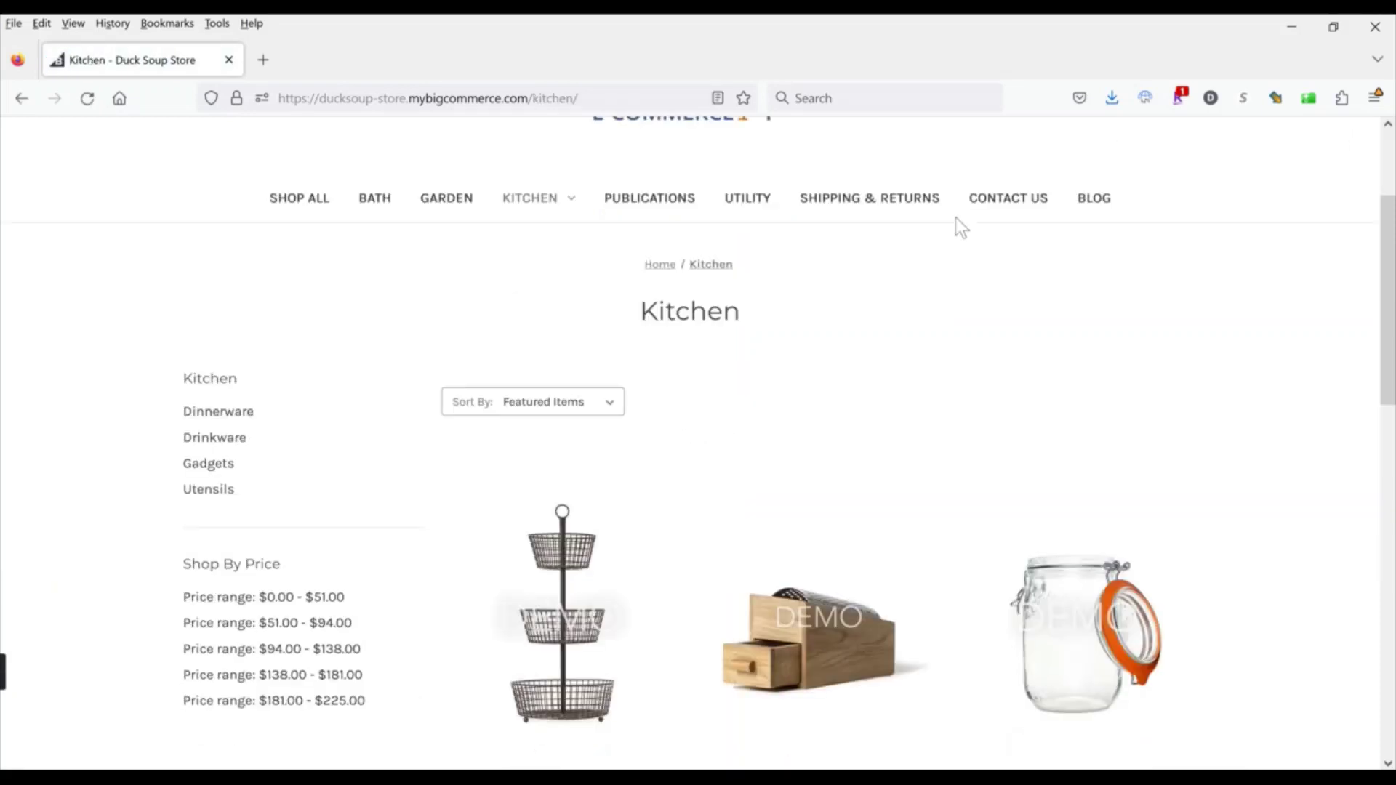
scroll(955, 217, down, 3)
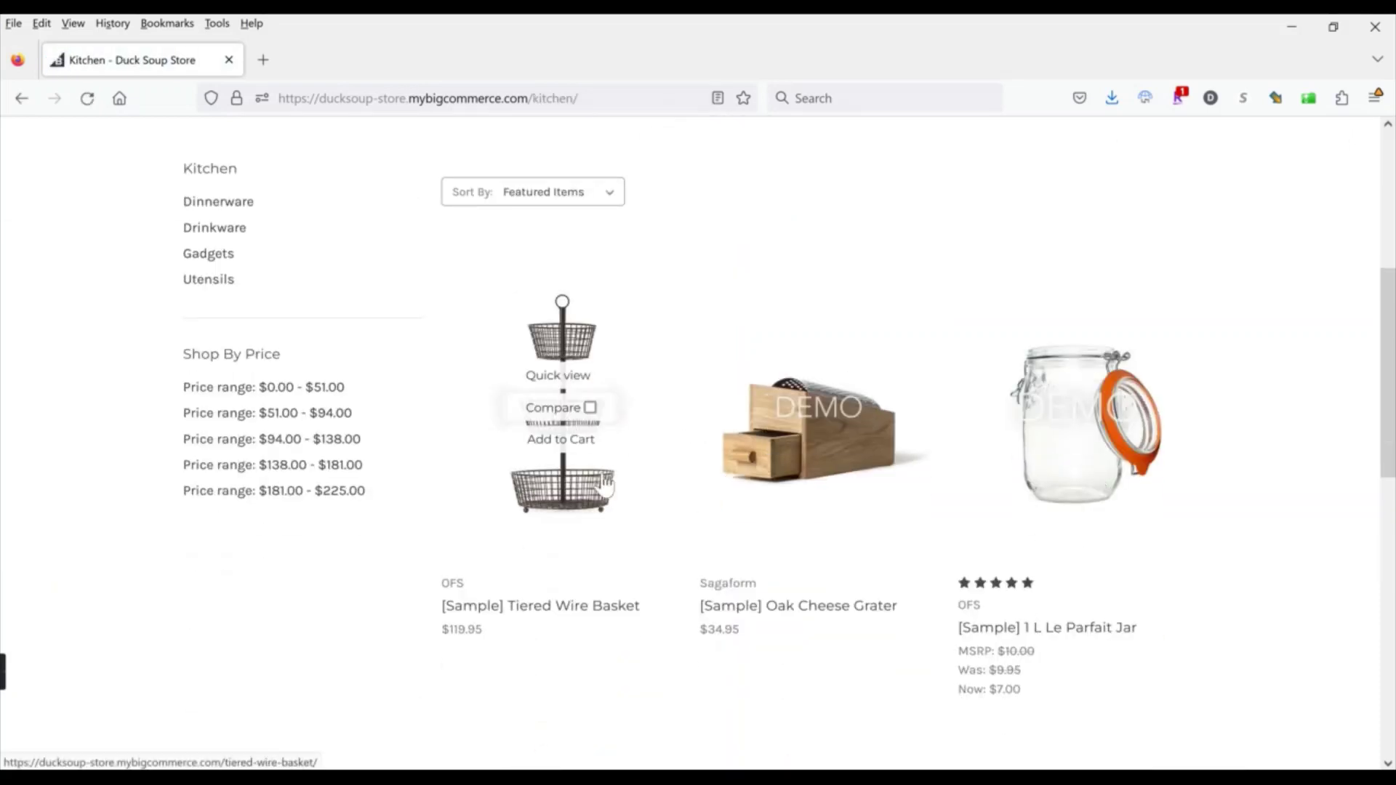
mouse_move(1056, 471)
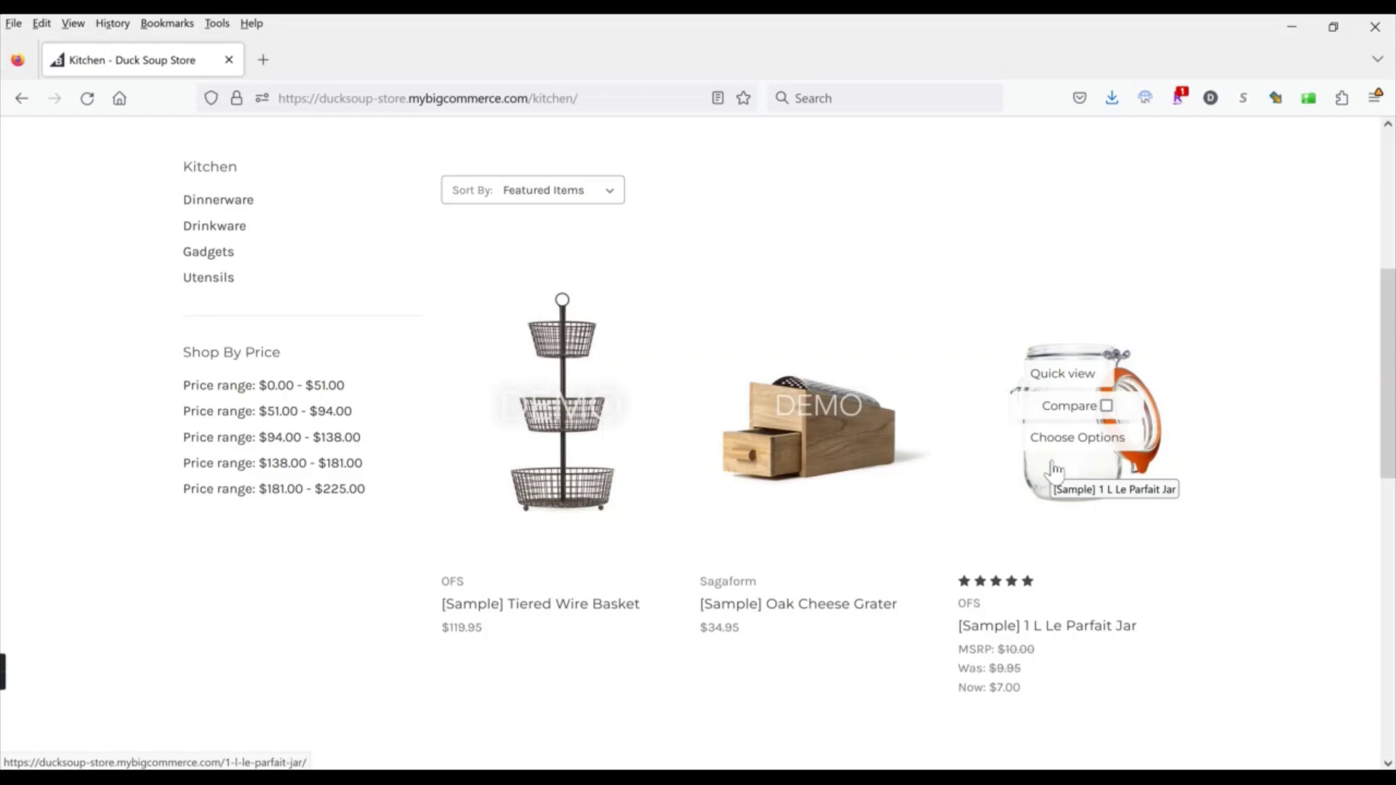
scroll(1054, 466, down, 3)
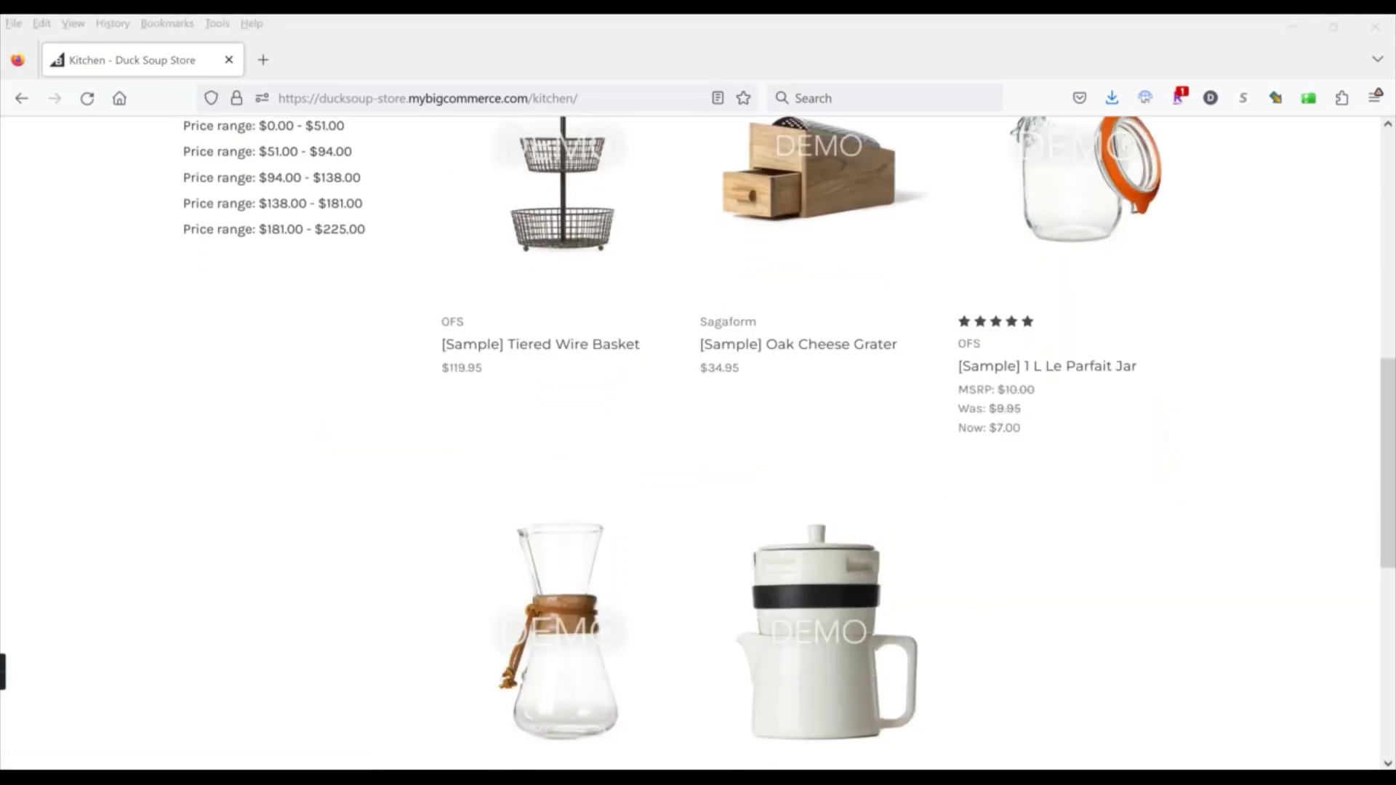
key(alt+Tab)
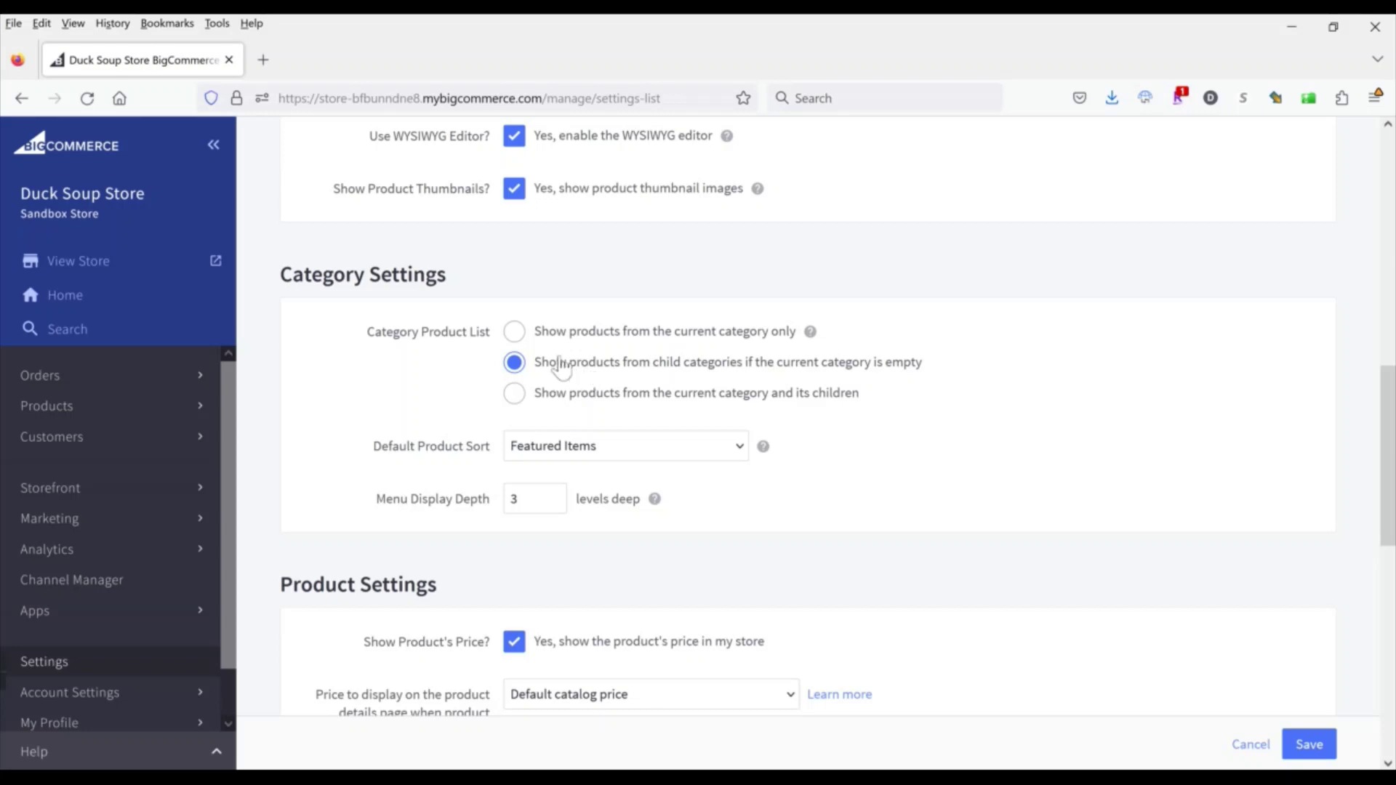
Set Category Product List to 'Show products from the current category only' and save.
click(514, 333)
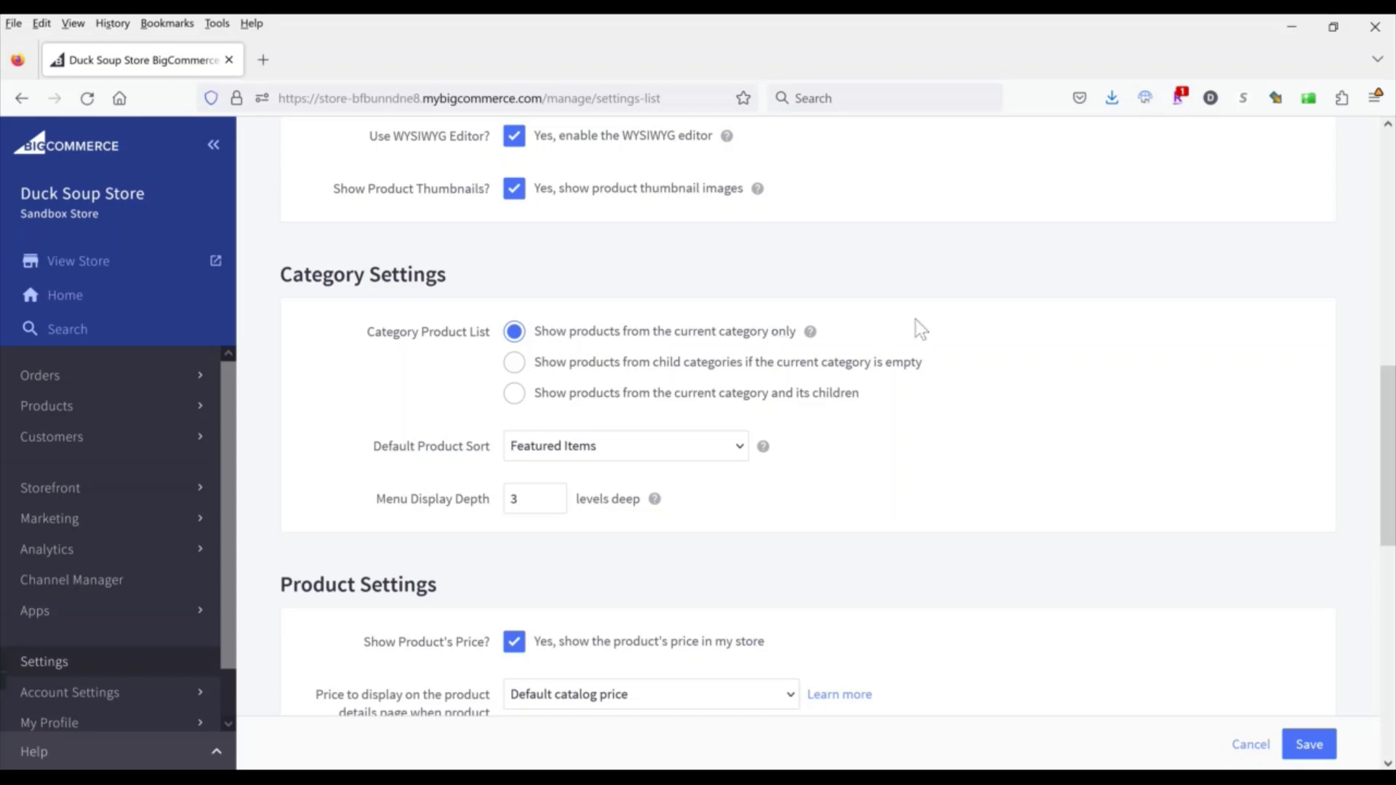
click(1309, 744)
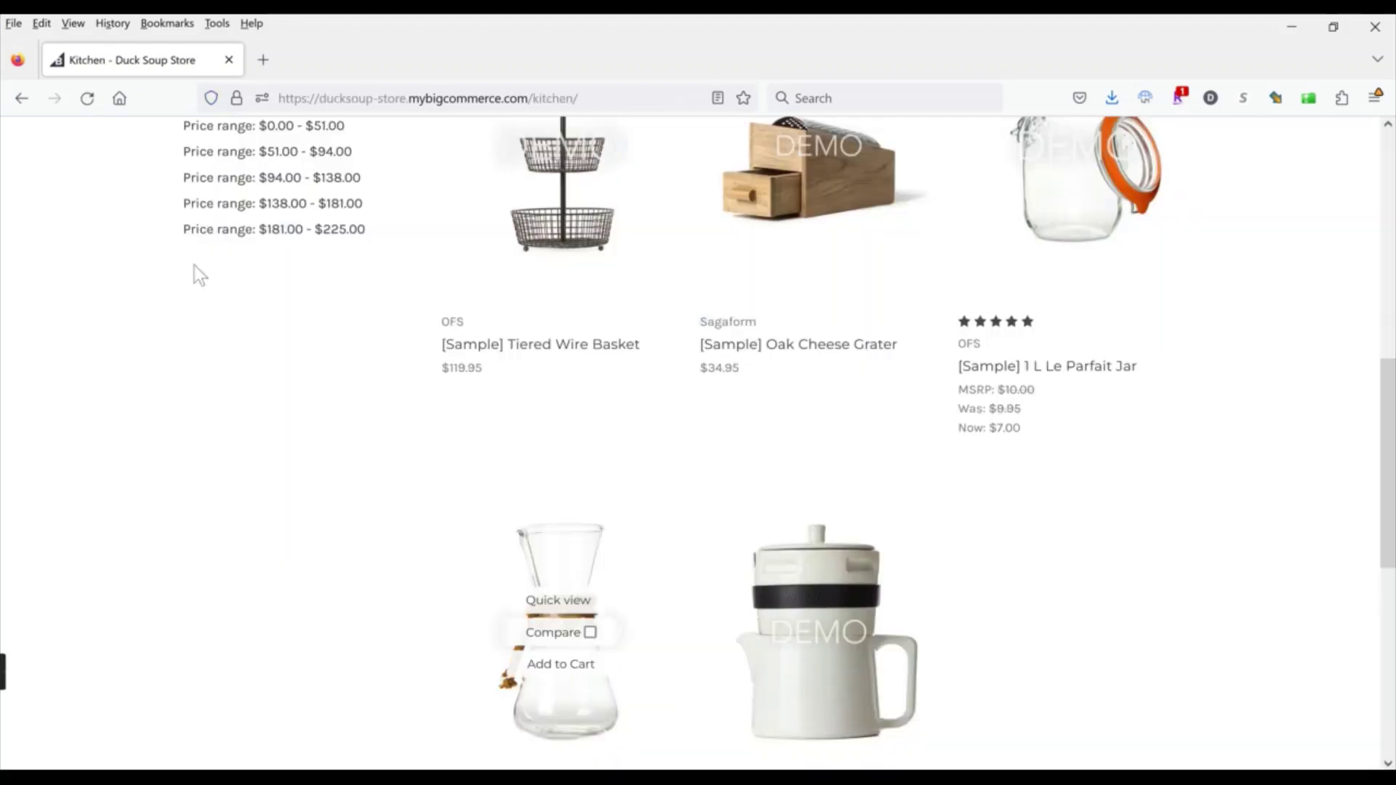
Reload the storefront Kitchen page and check its no-products message.
click(87, 100)
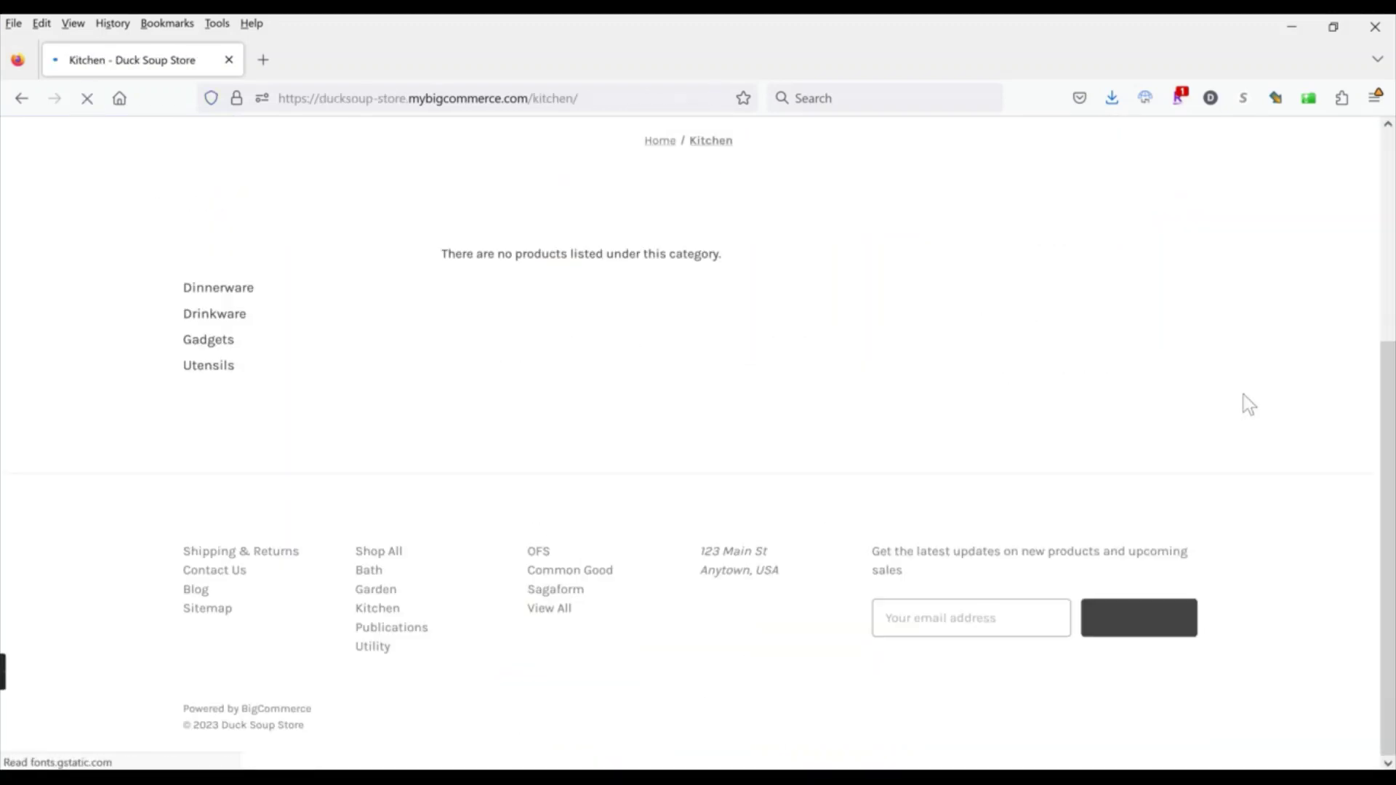
scroll(1249, 404, up, 4)
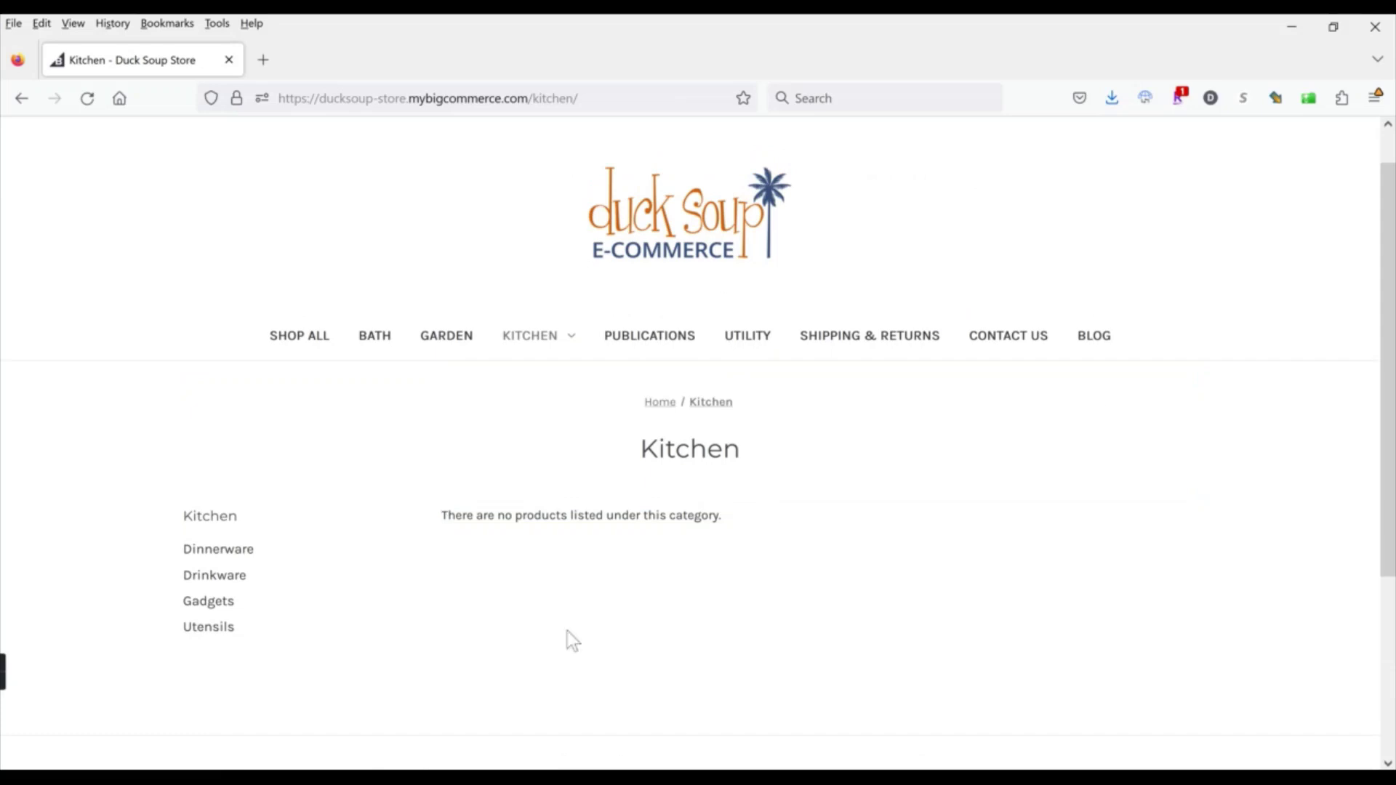
triple_click(498, 519)
click(483, 522)
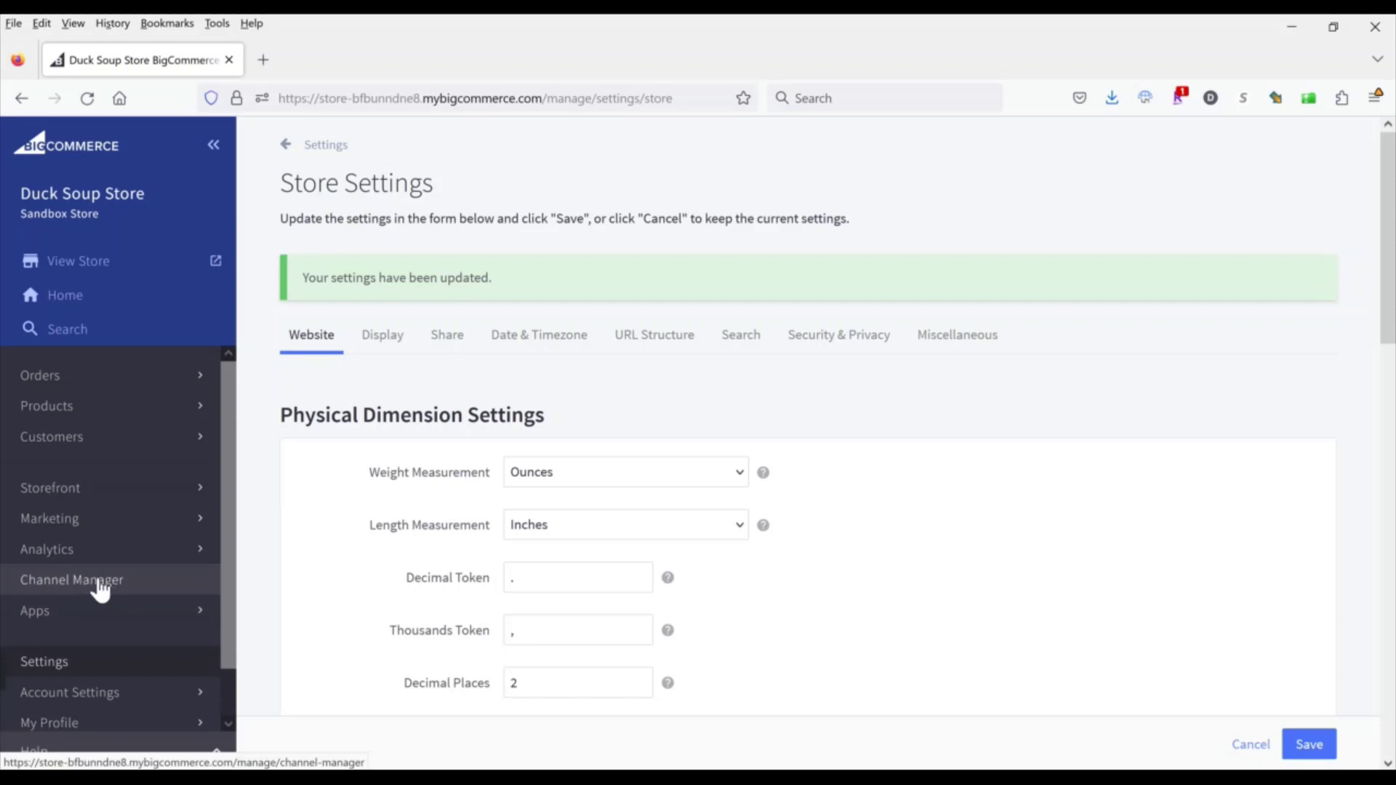
Navigate from Channel Manager to the Duck Soup Store channel's Themes page.
click(75, 586)
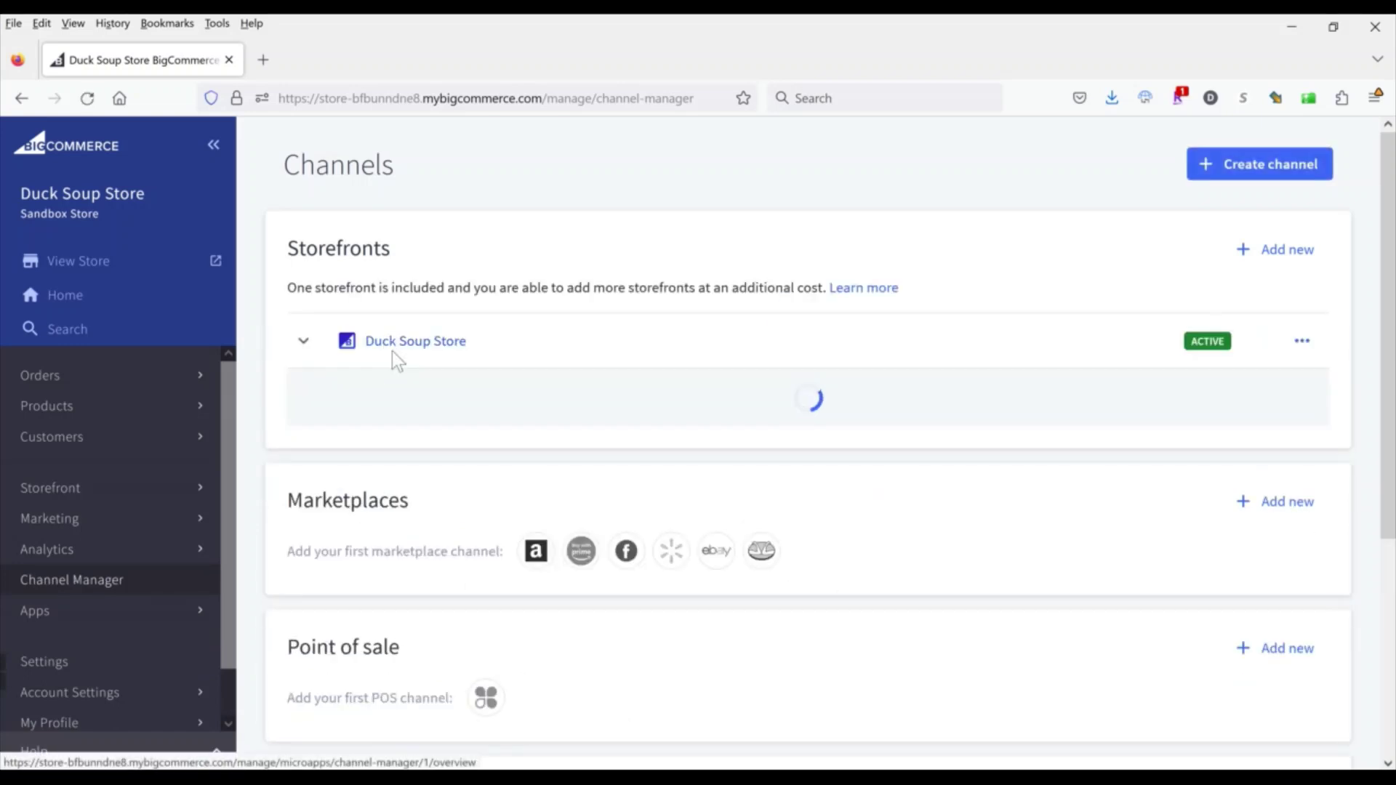
click(50, 491)
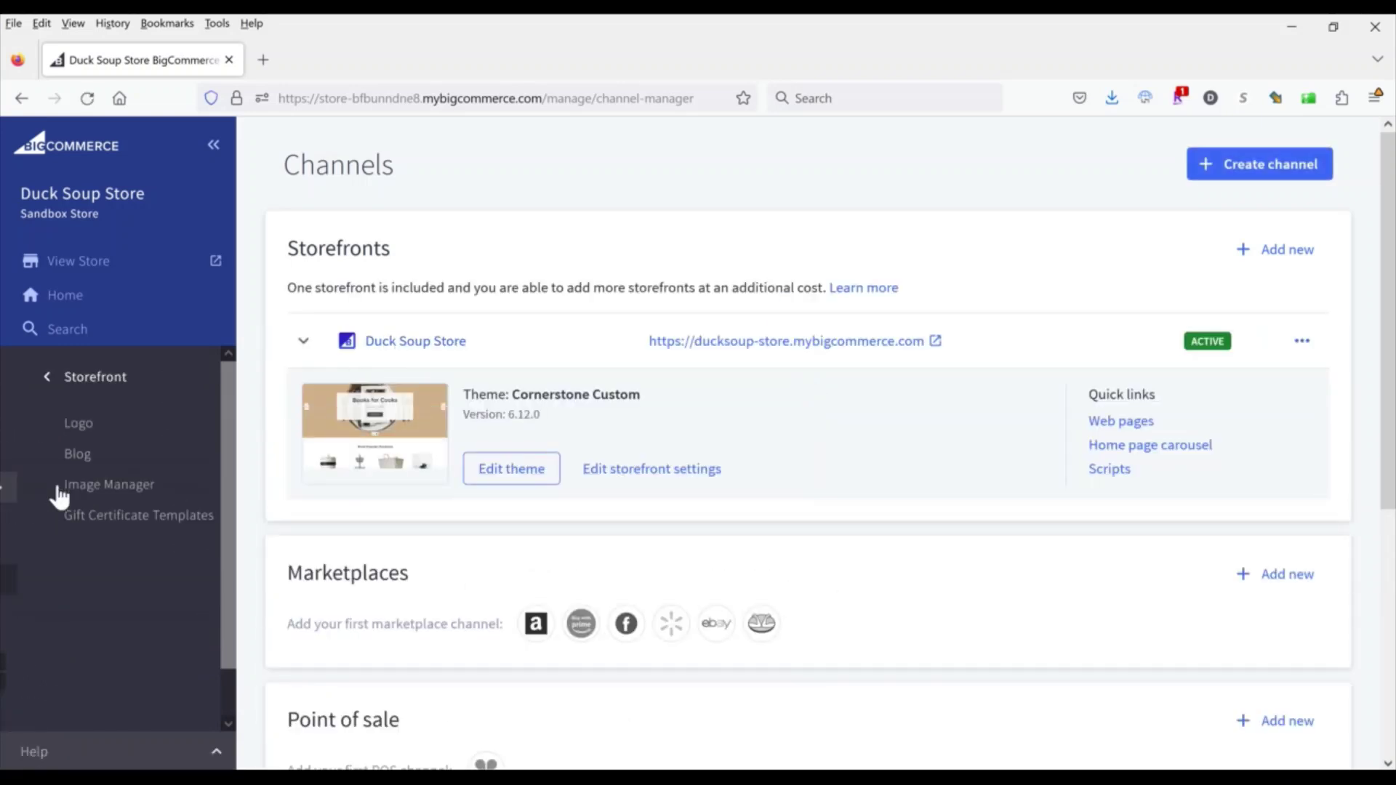
click(82, 378)
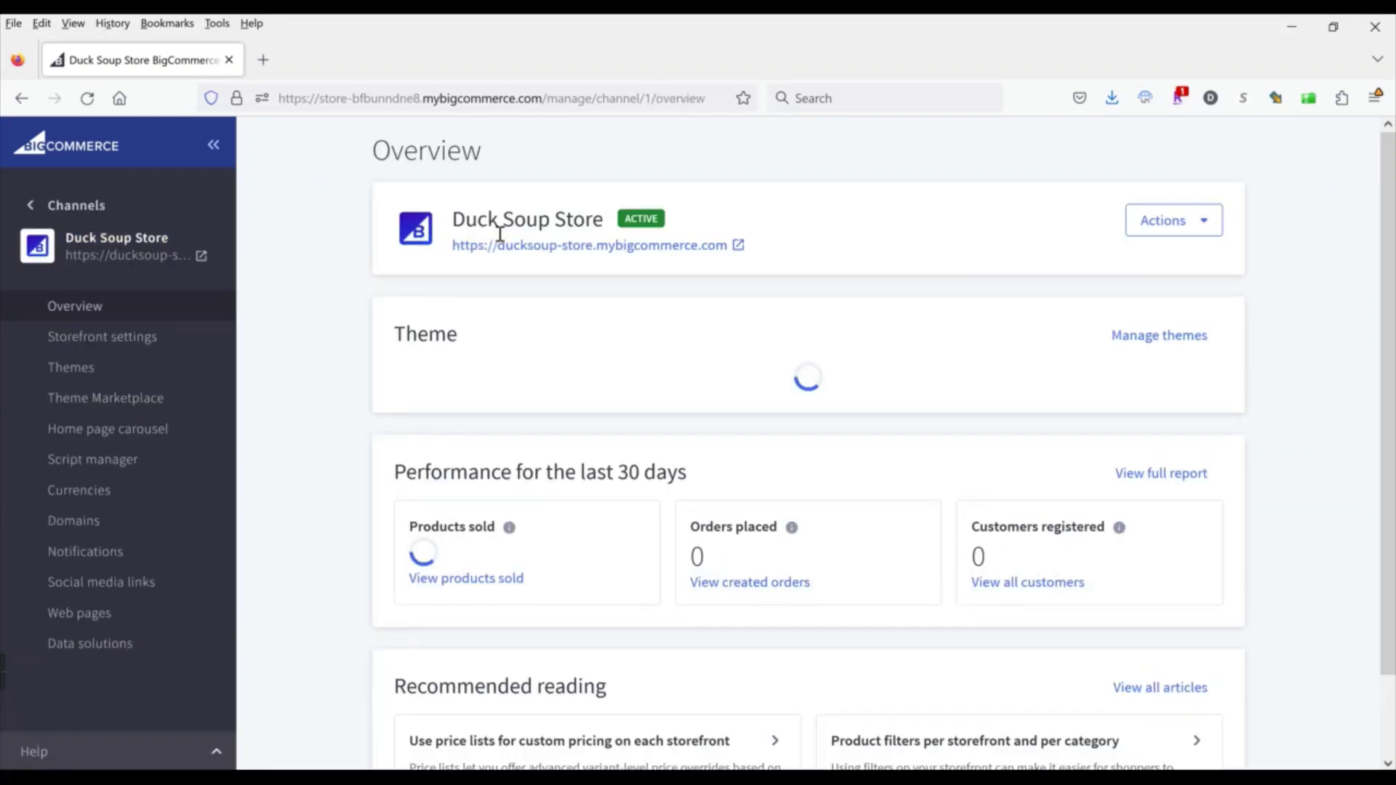
click(125, 372)
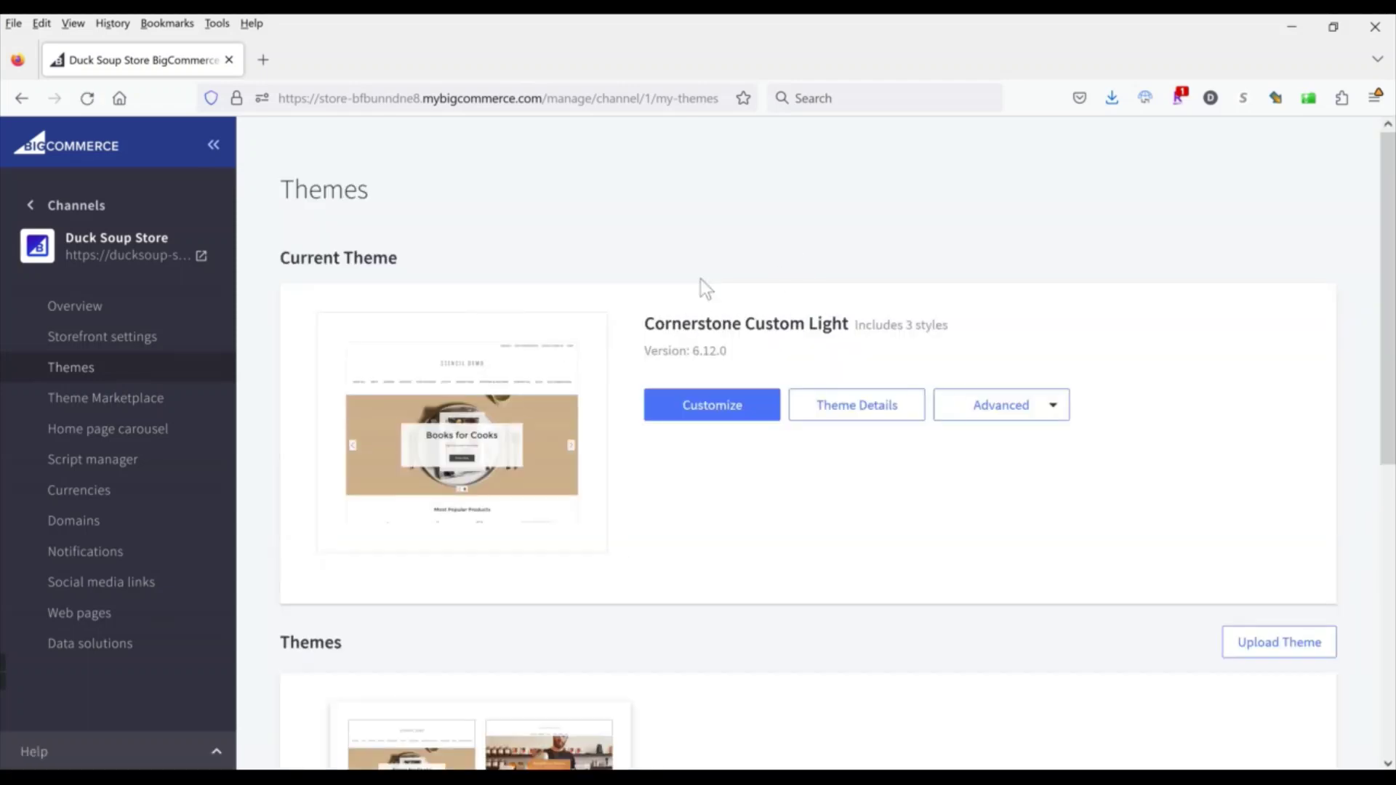
Show the Advanced options for the current Cornerstone Custom Light theme.
click(993, 411)
click(982, 413)
scroll(825, 505, down, 5)
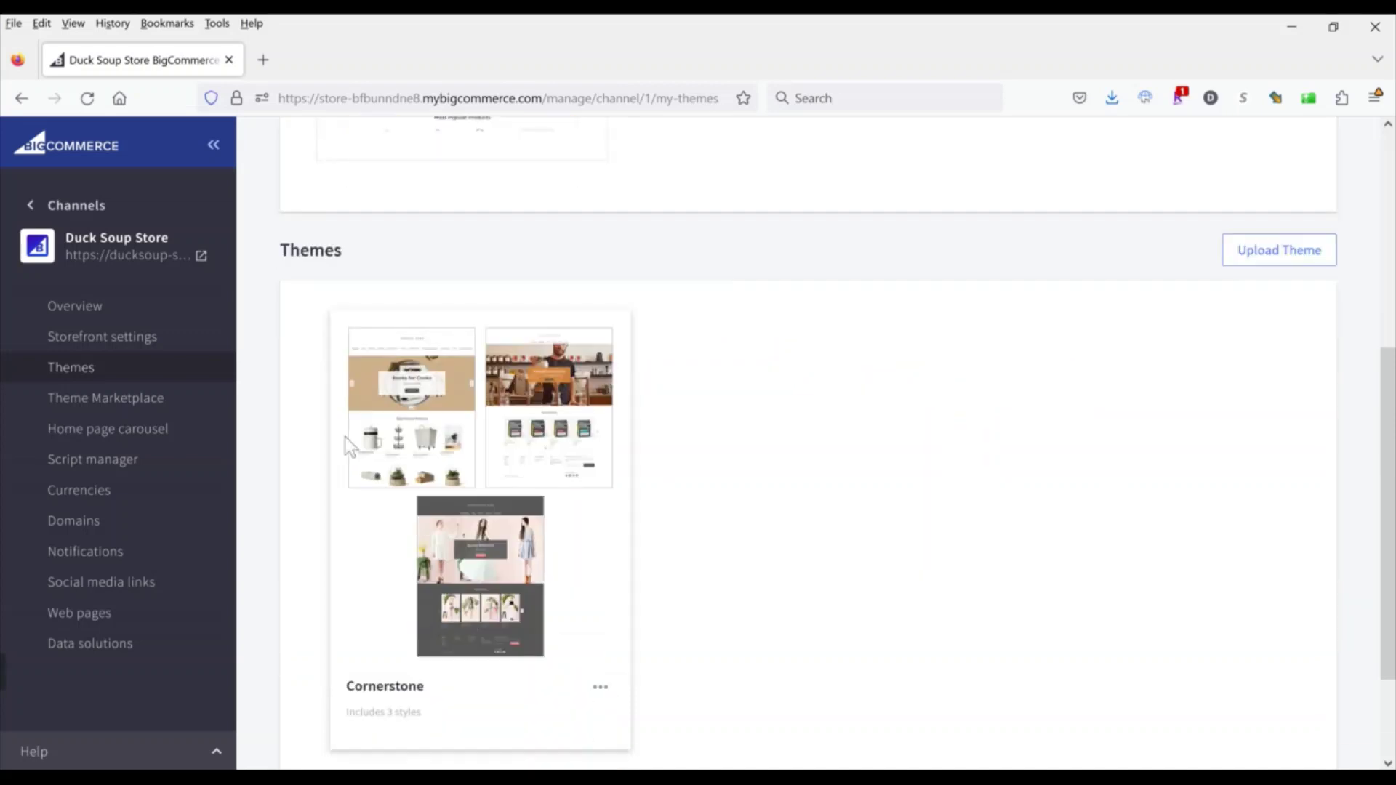
scroll(781, 456, up, 5)
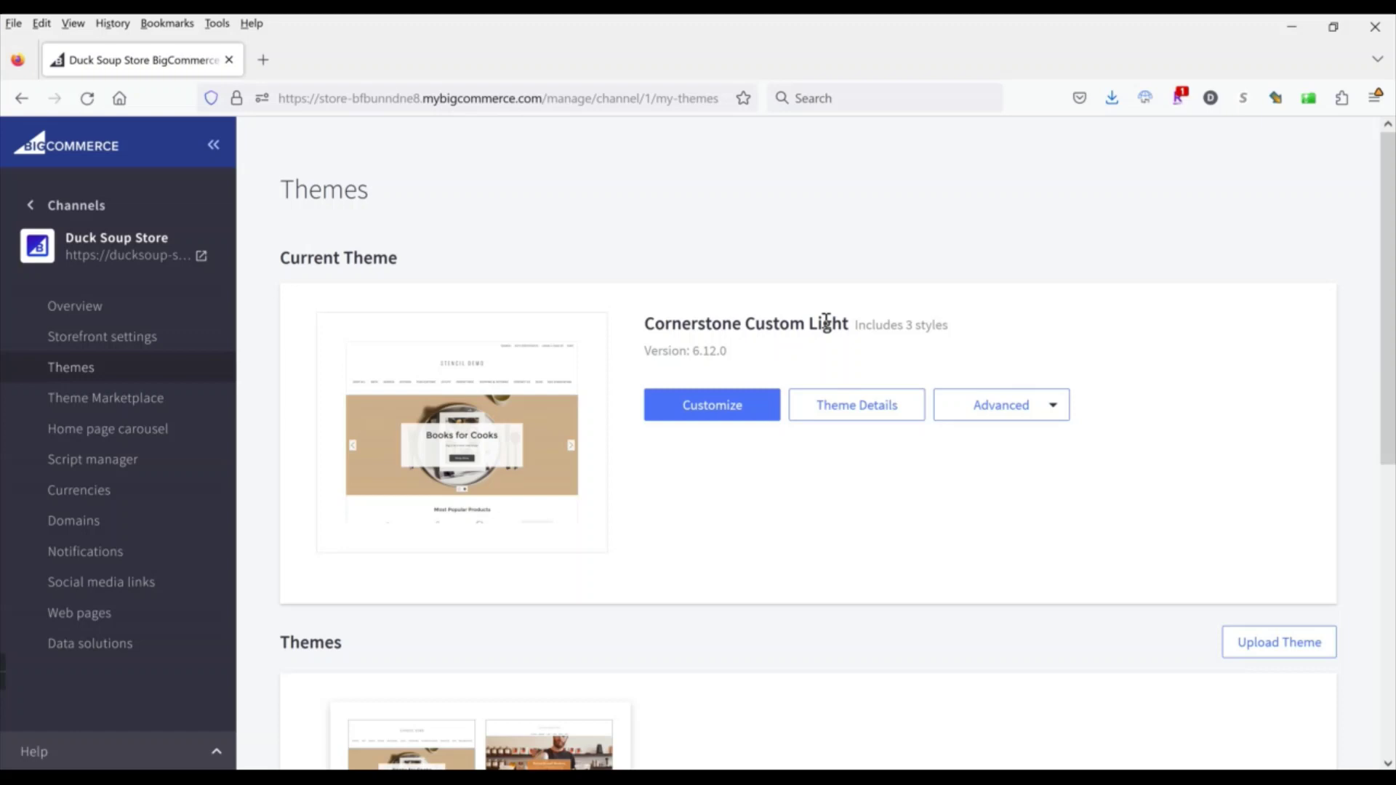
click(991, 413)
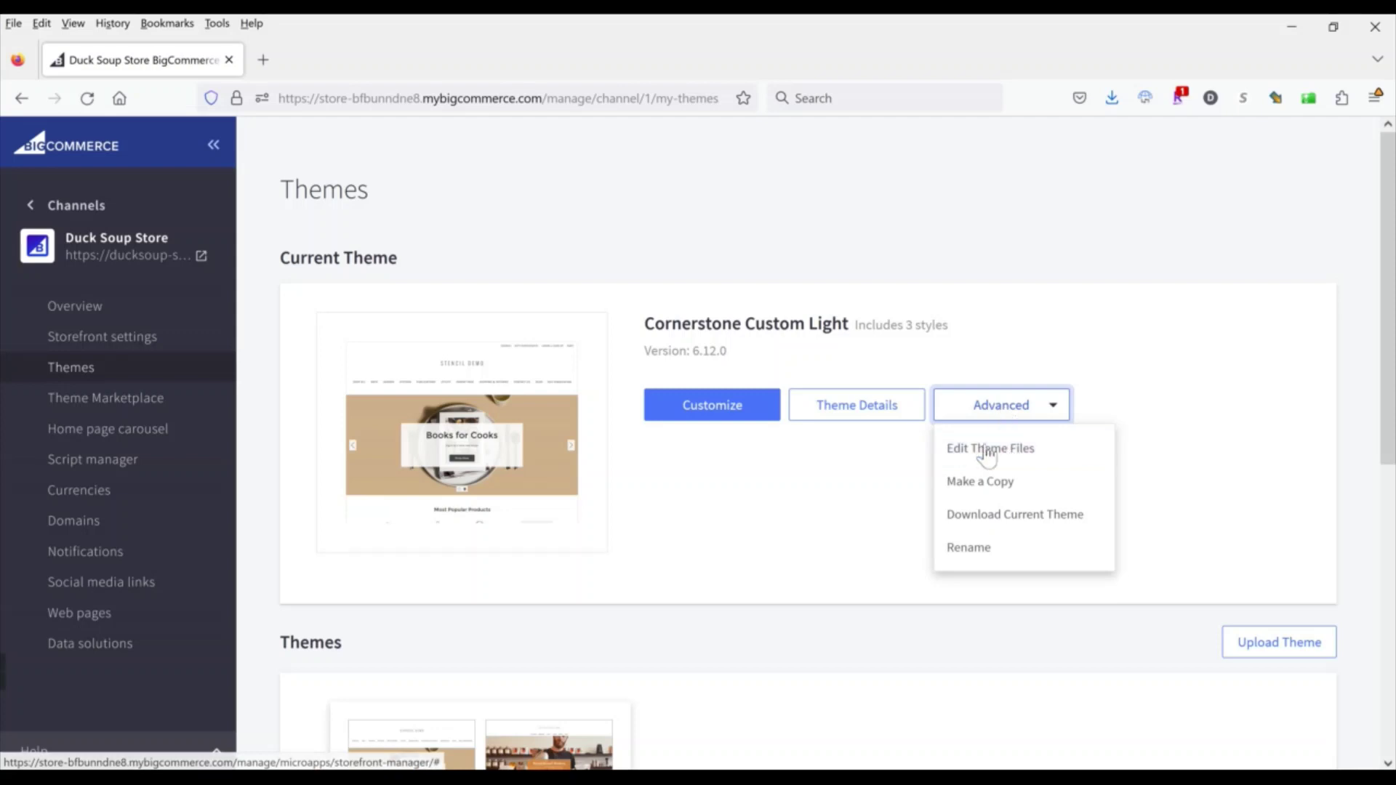
Edit the theme files and open templates/pages/category.html in the editor.
click(972, 458)
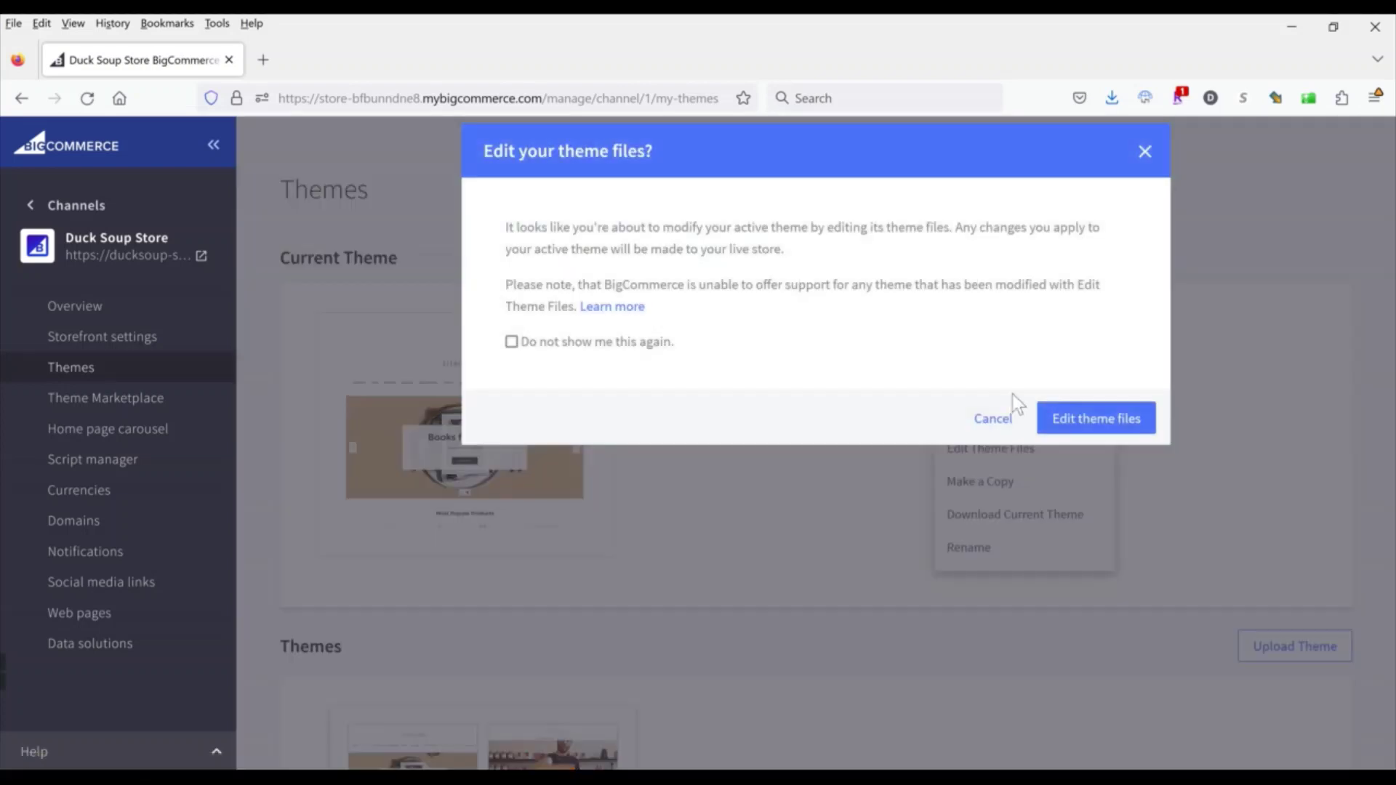
click(1062, 434)
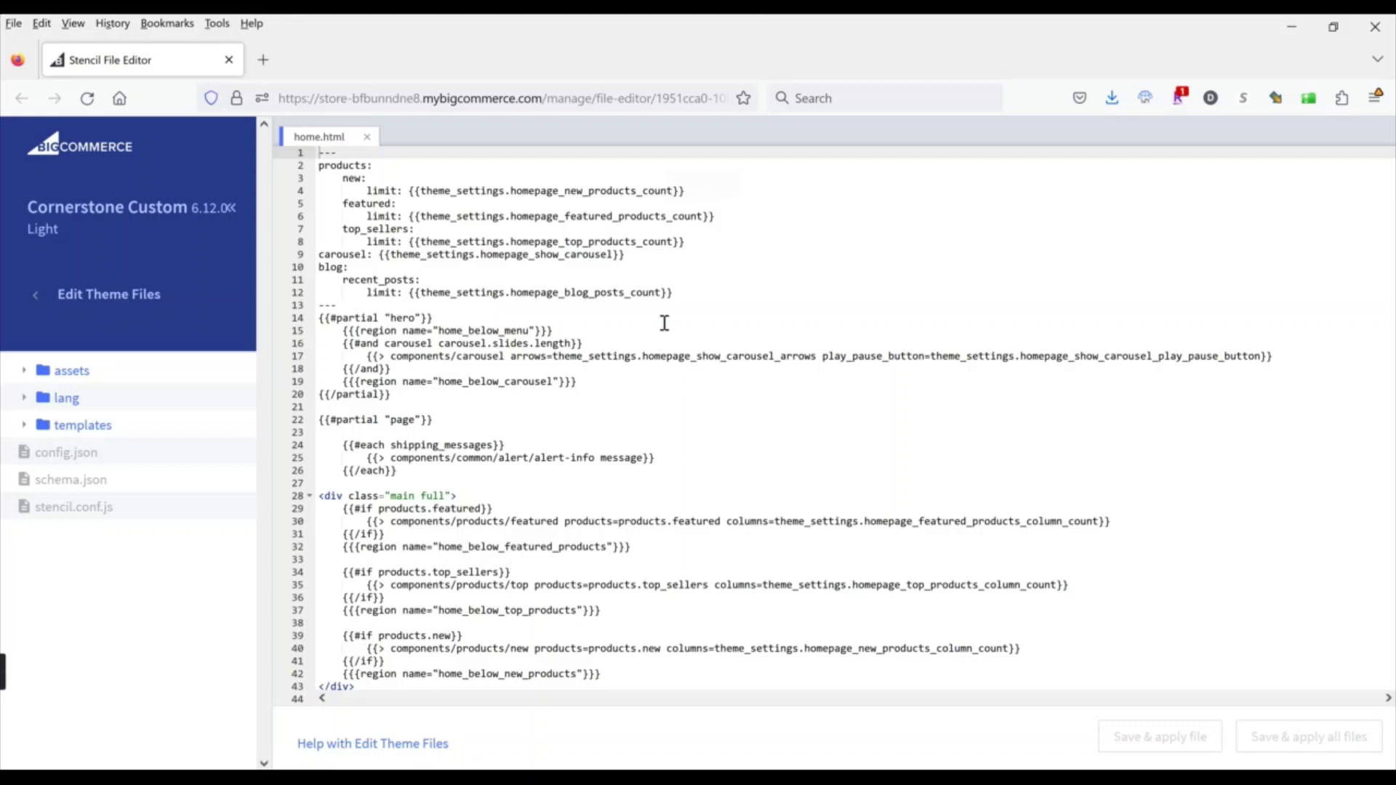
click(85, 428)
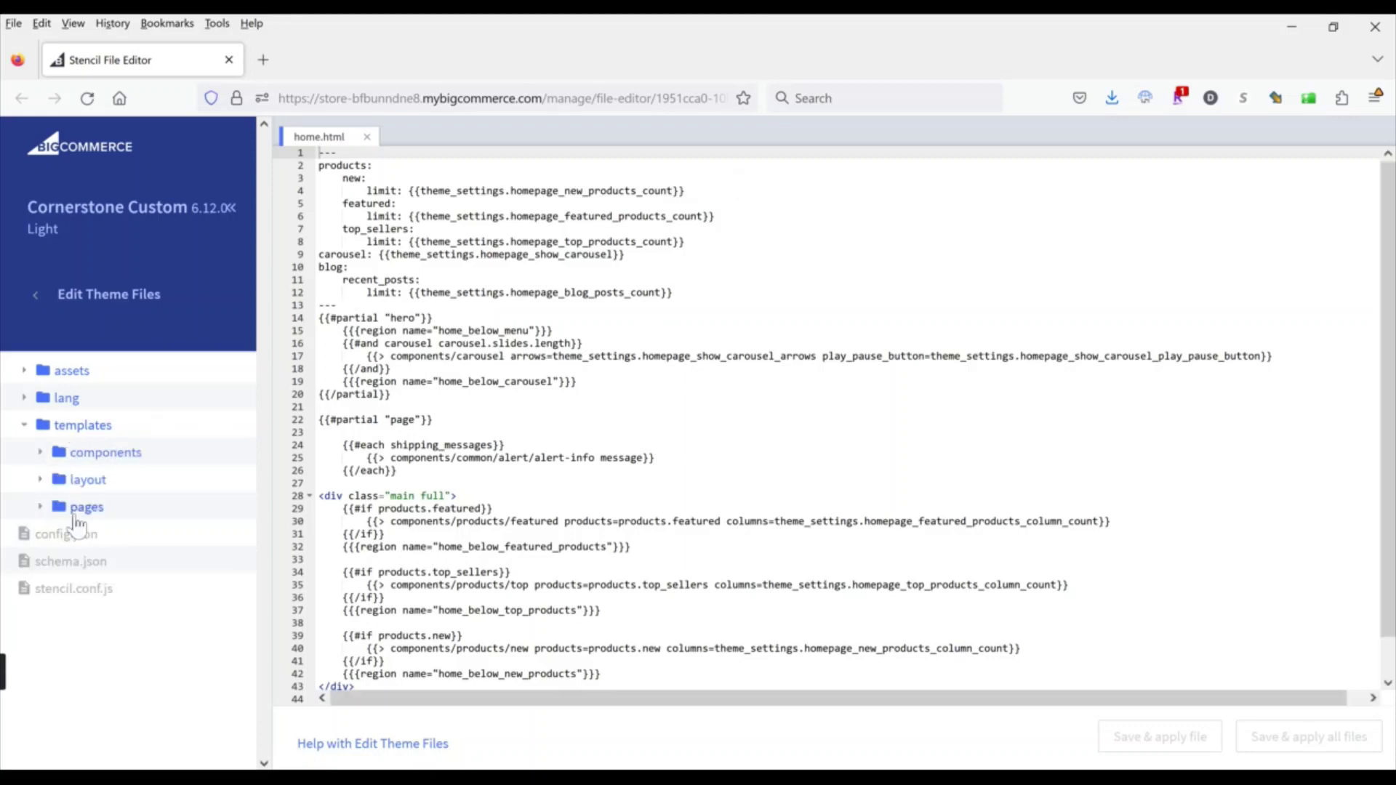
click(103, 509)
scroll(106, 503, down, 5)
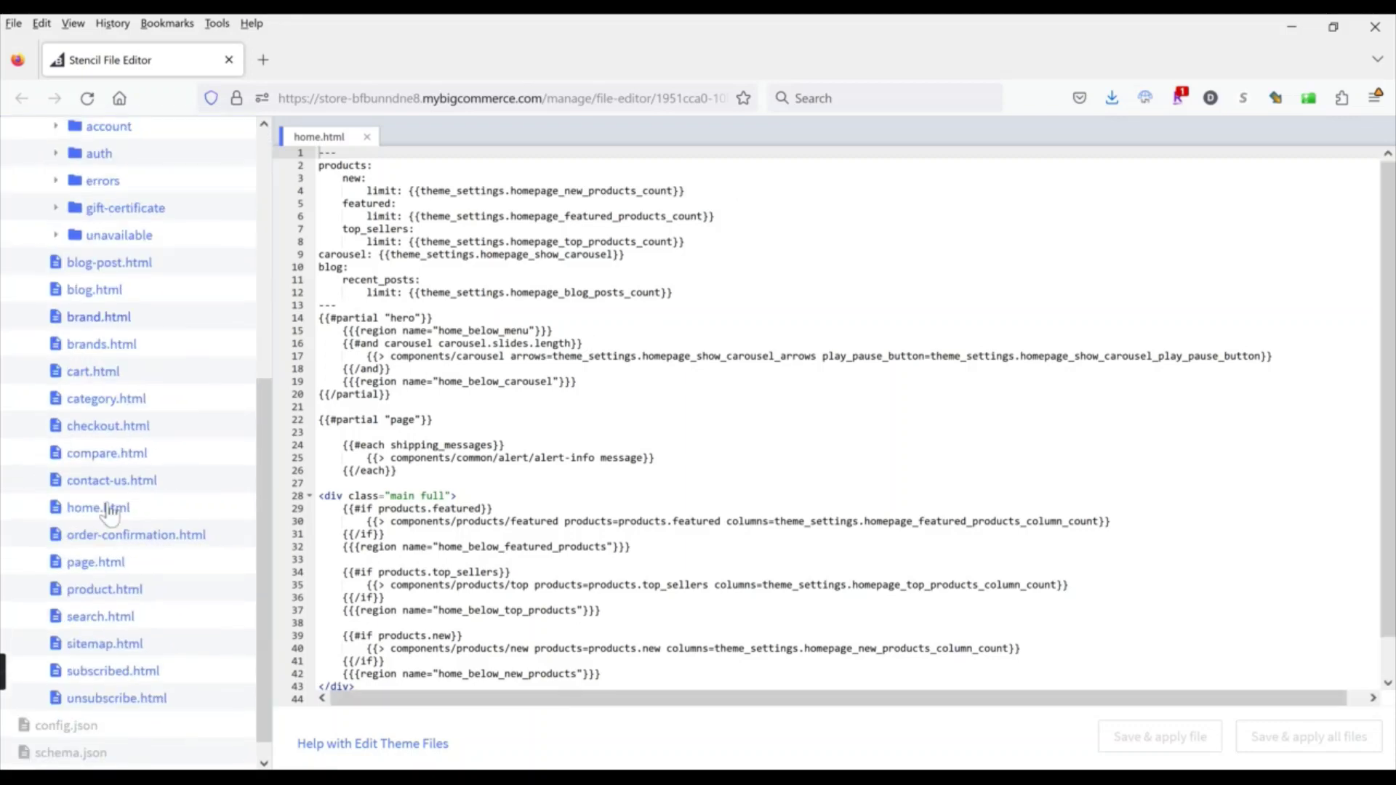
click(87, 398)
Inspect the product-listing partial include on line 51 of category.html.
scroll(572, 393, down, 3)
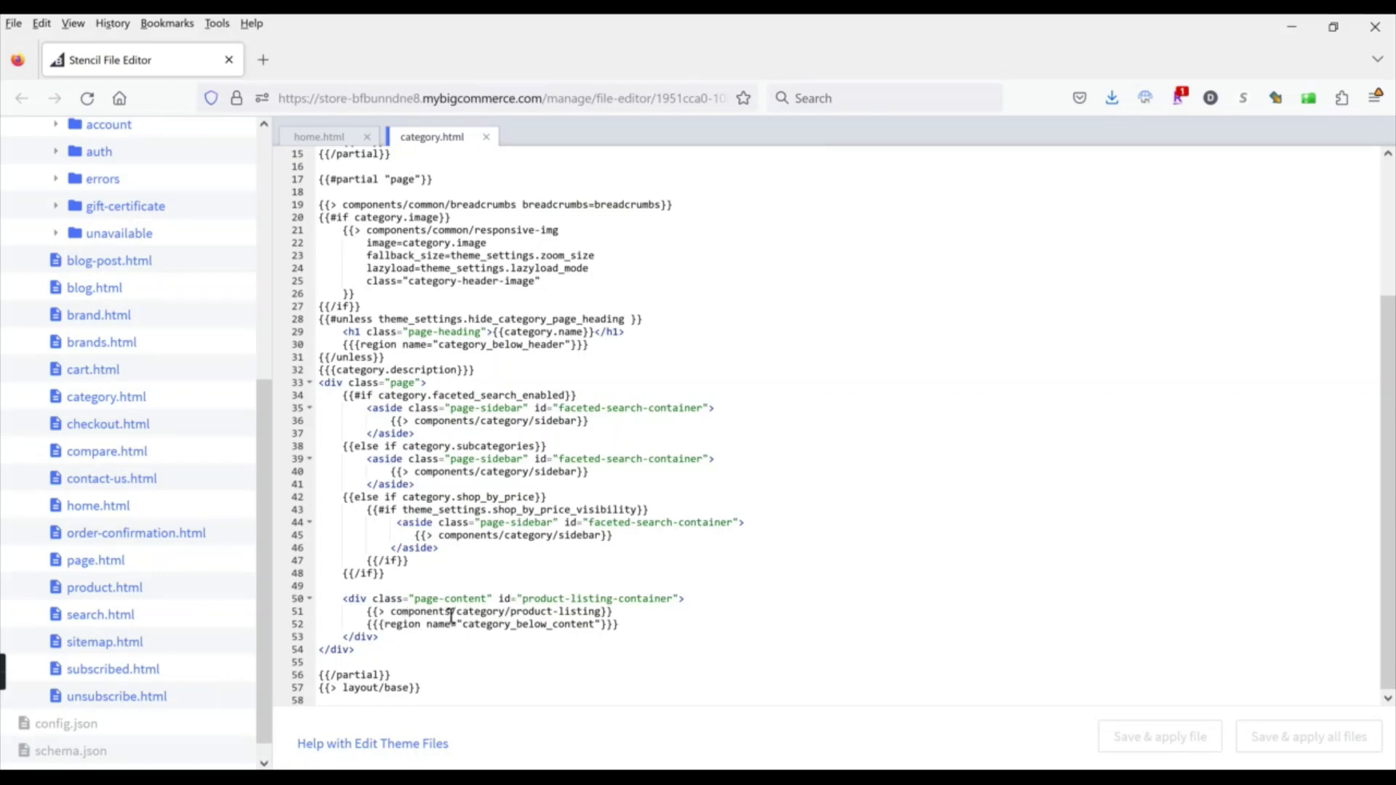
drag(624, 612, 367, 612)
click(643, 616)
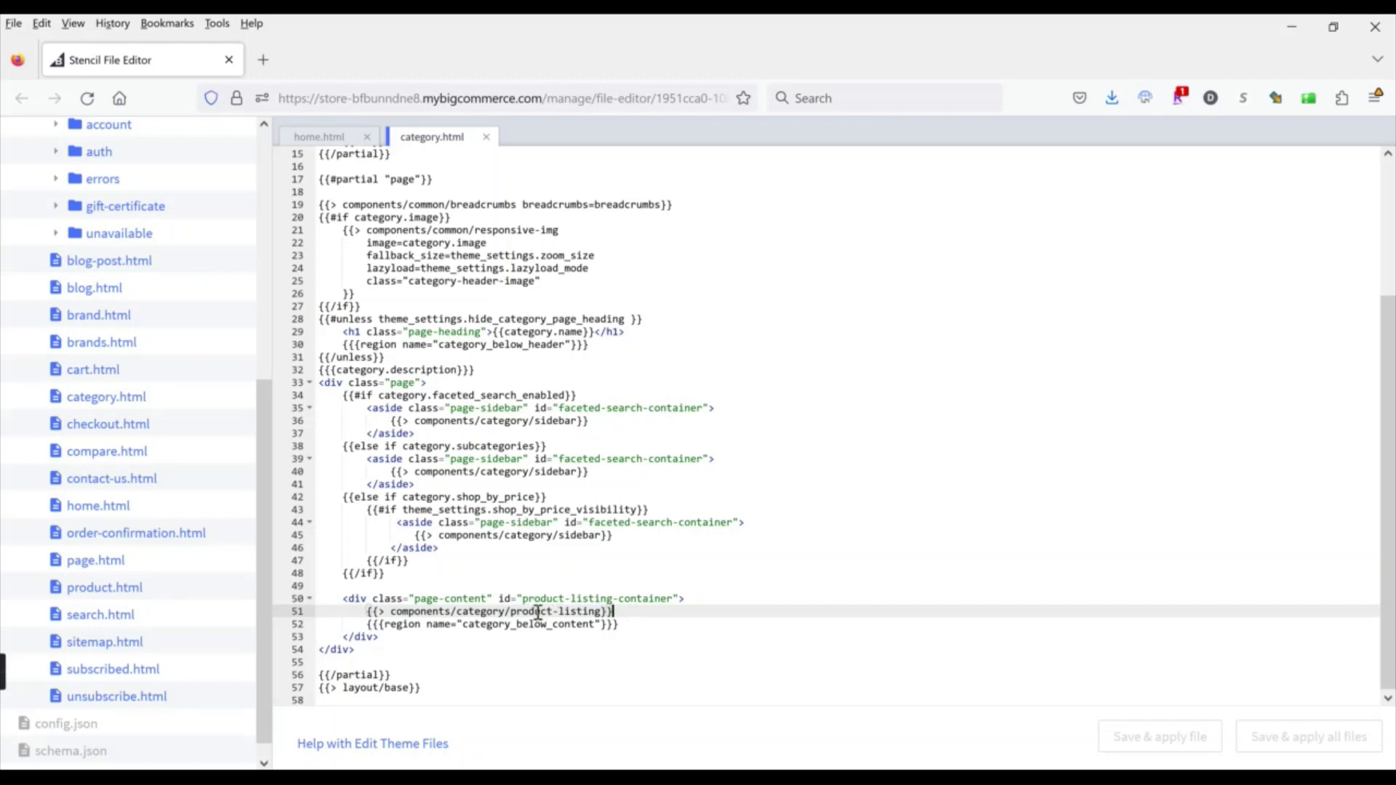
click(146, 534)
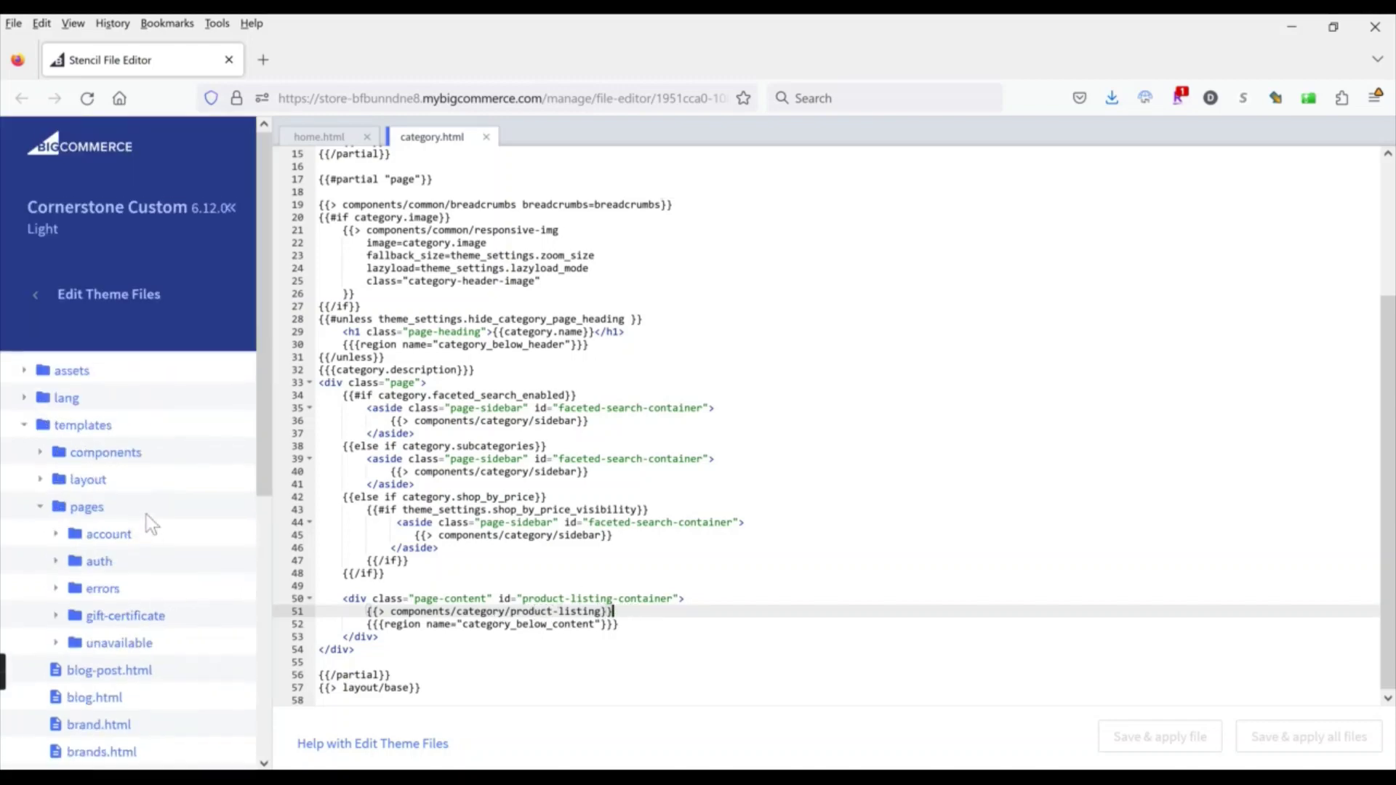
Collapse pages and open templates/components/category/product-listing.html in the file editor.
click(449, 638)
click(84, 509)
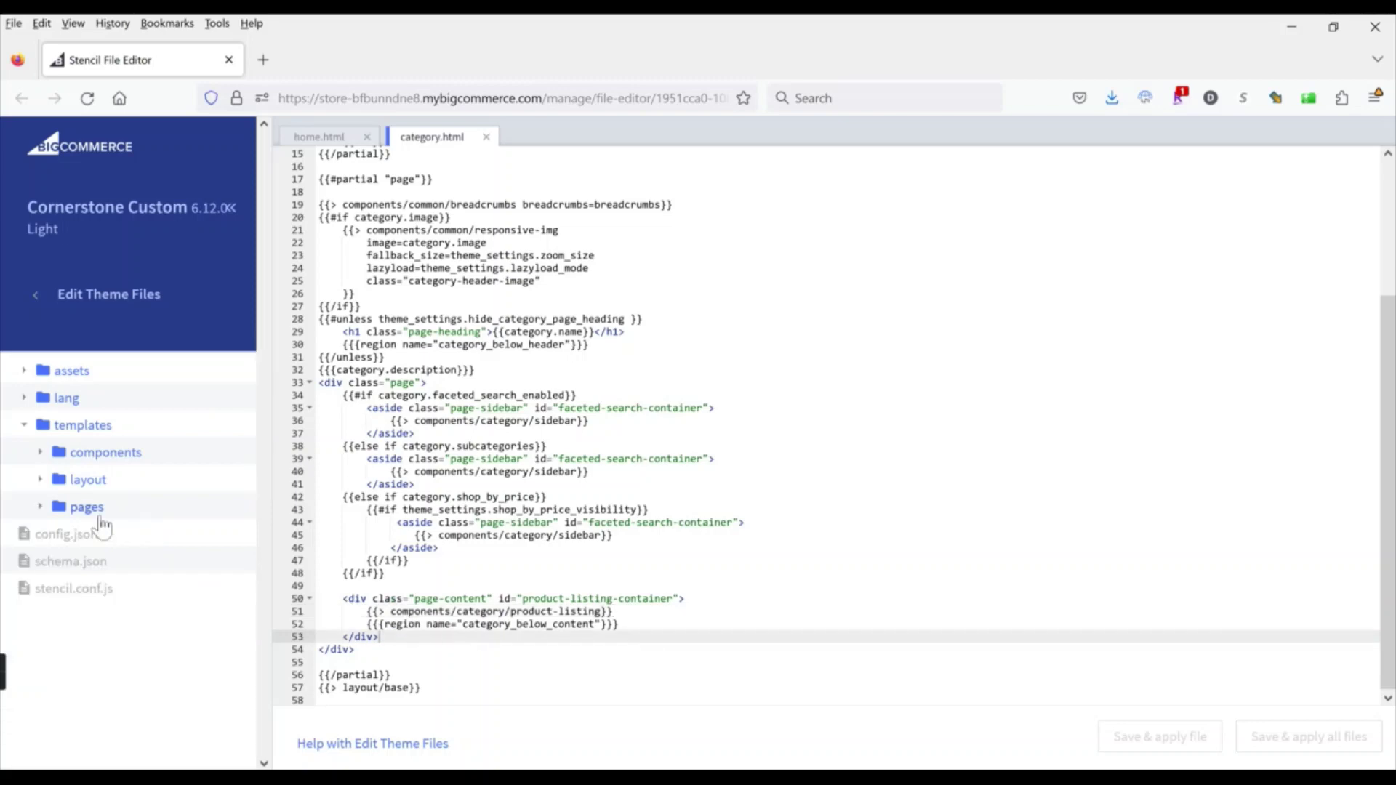
click(74, 429)
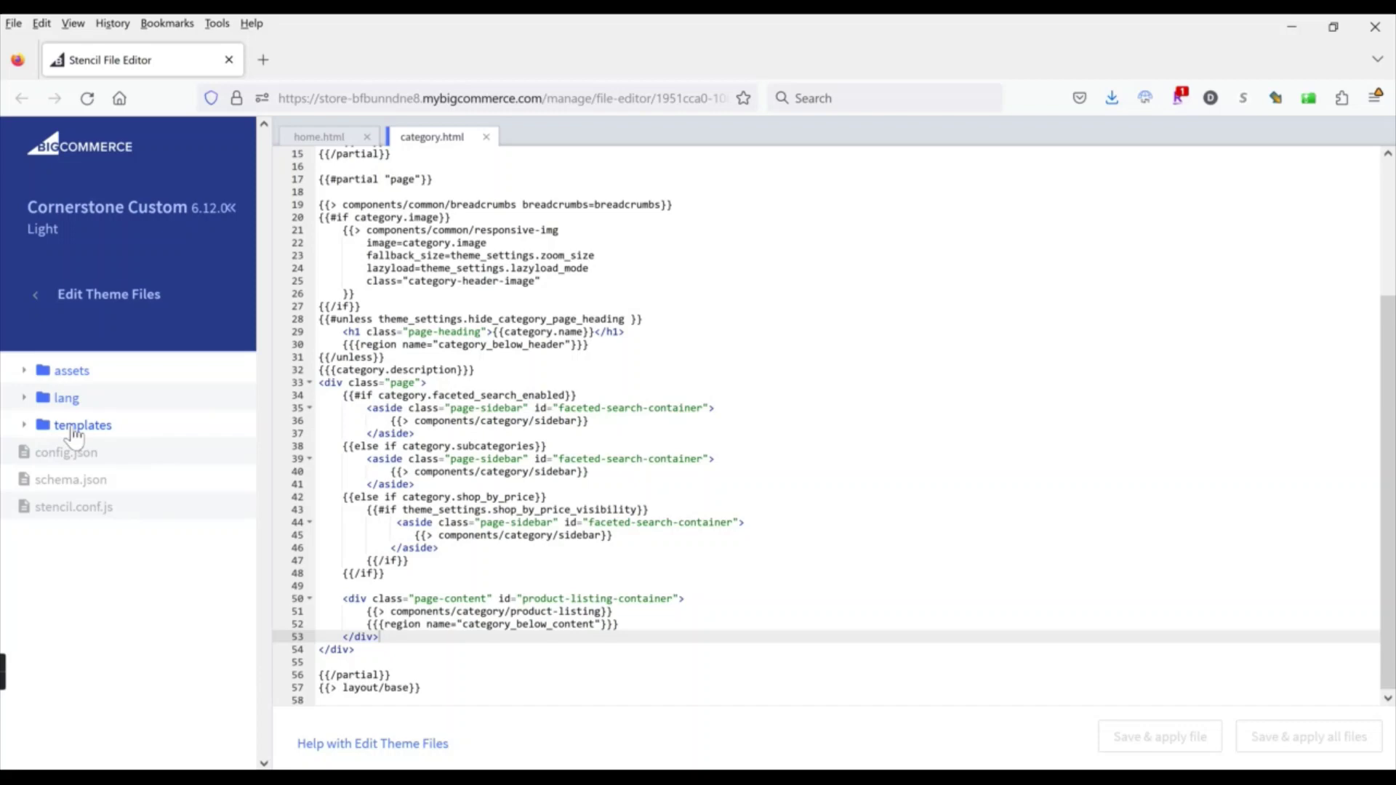
click(75, 427)
click(96, 453)
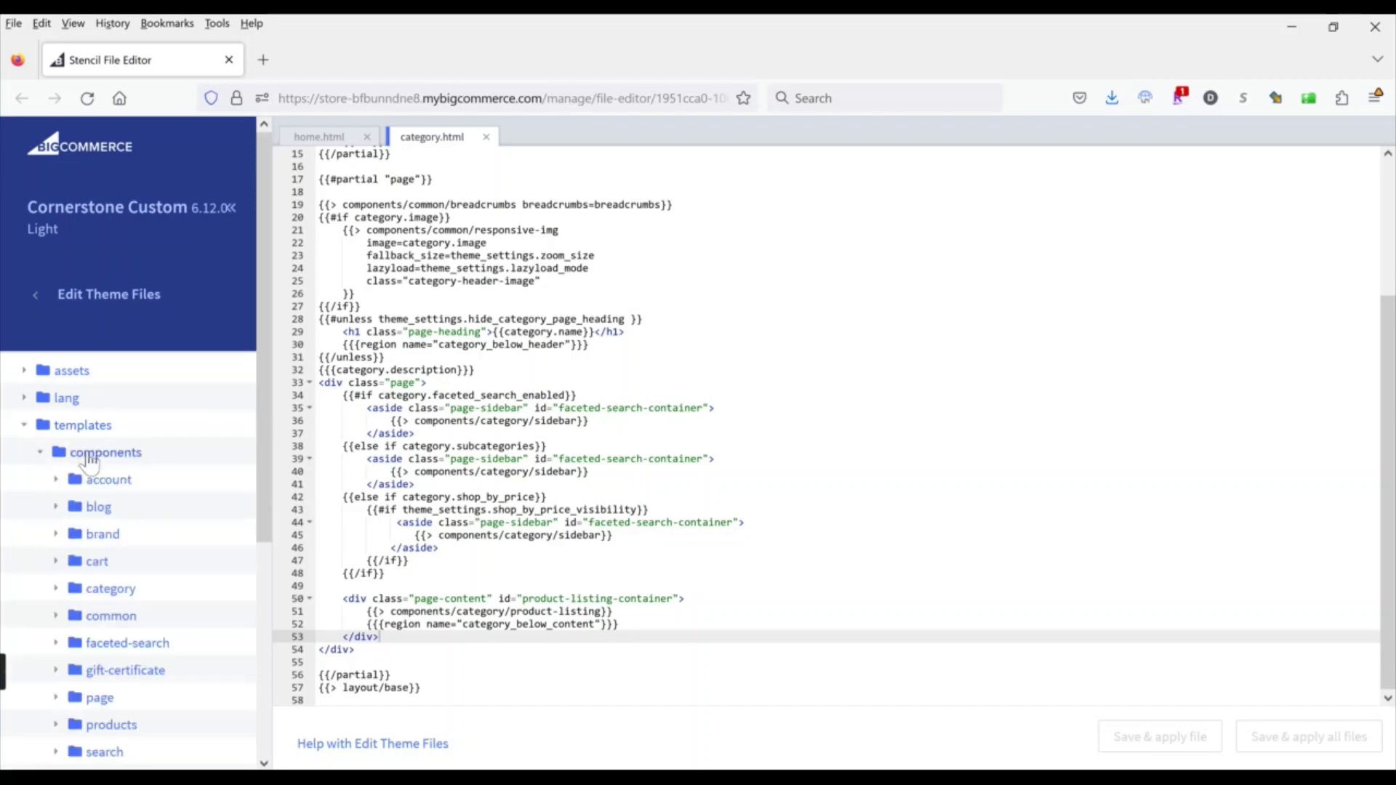
click(115, 591)
scroll(116, 593, down, 5)
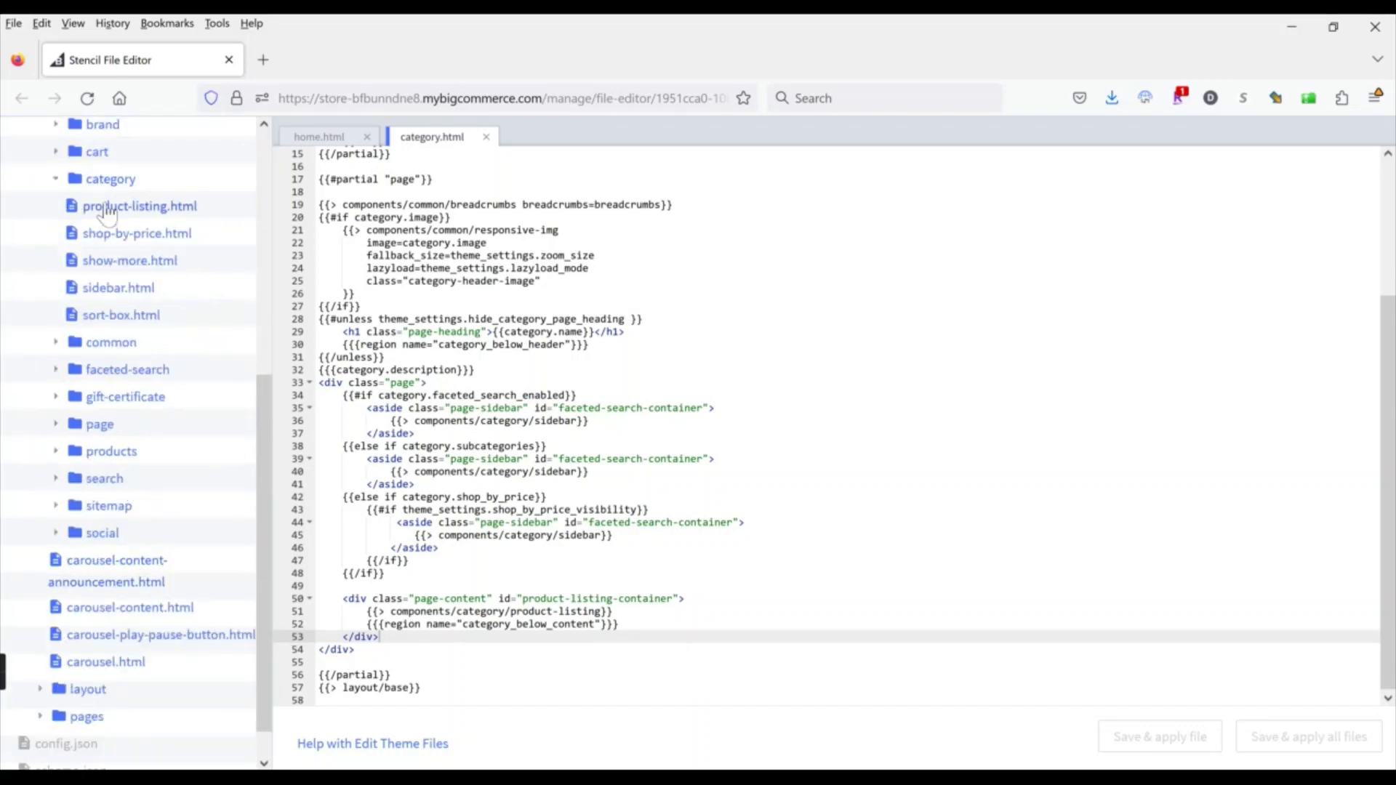
click(108, 211)
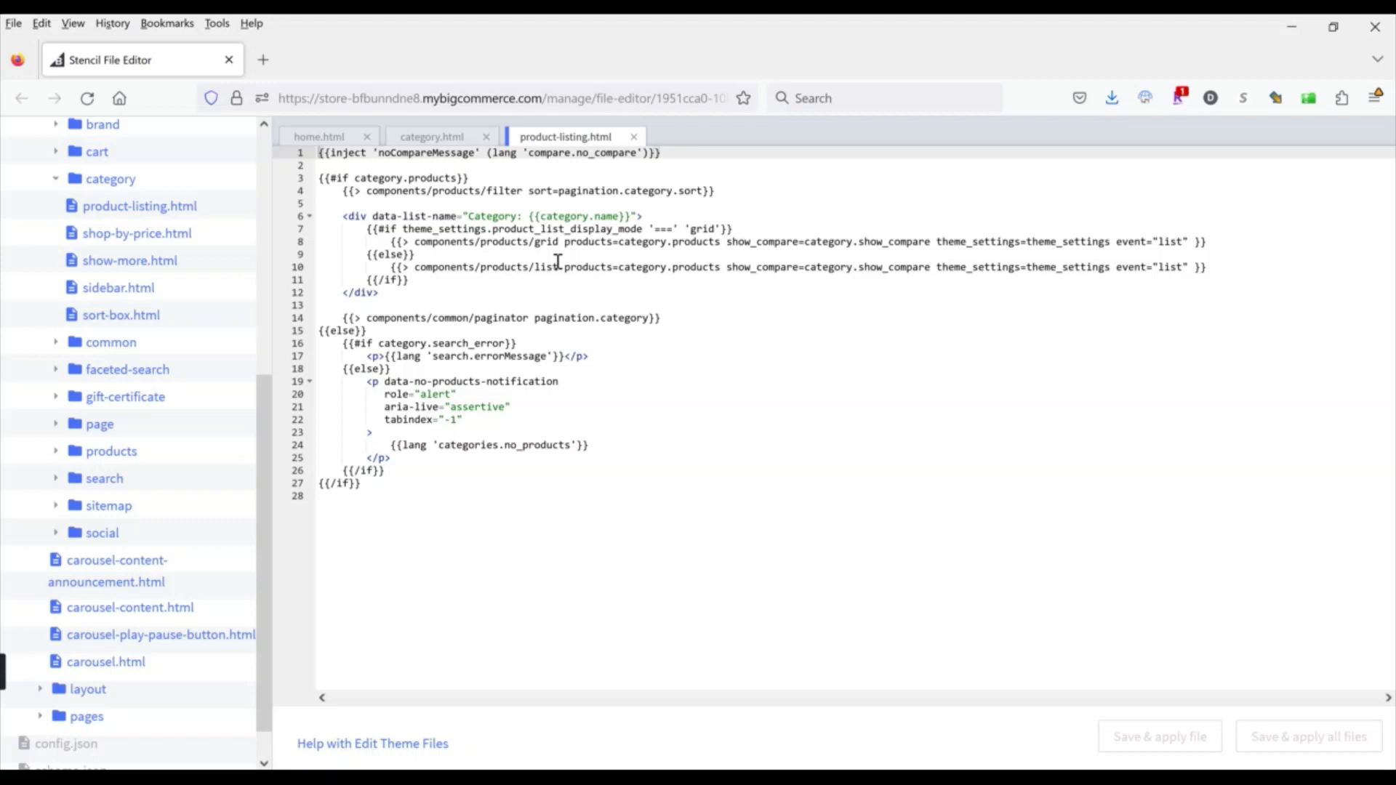
Locate the no-products paragraph on lines 19–25 and its categories.no_products string.
click(366, 386)
drag(400, 459, 368, 381)
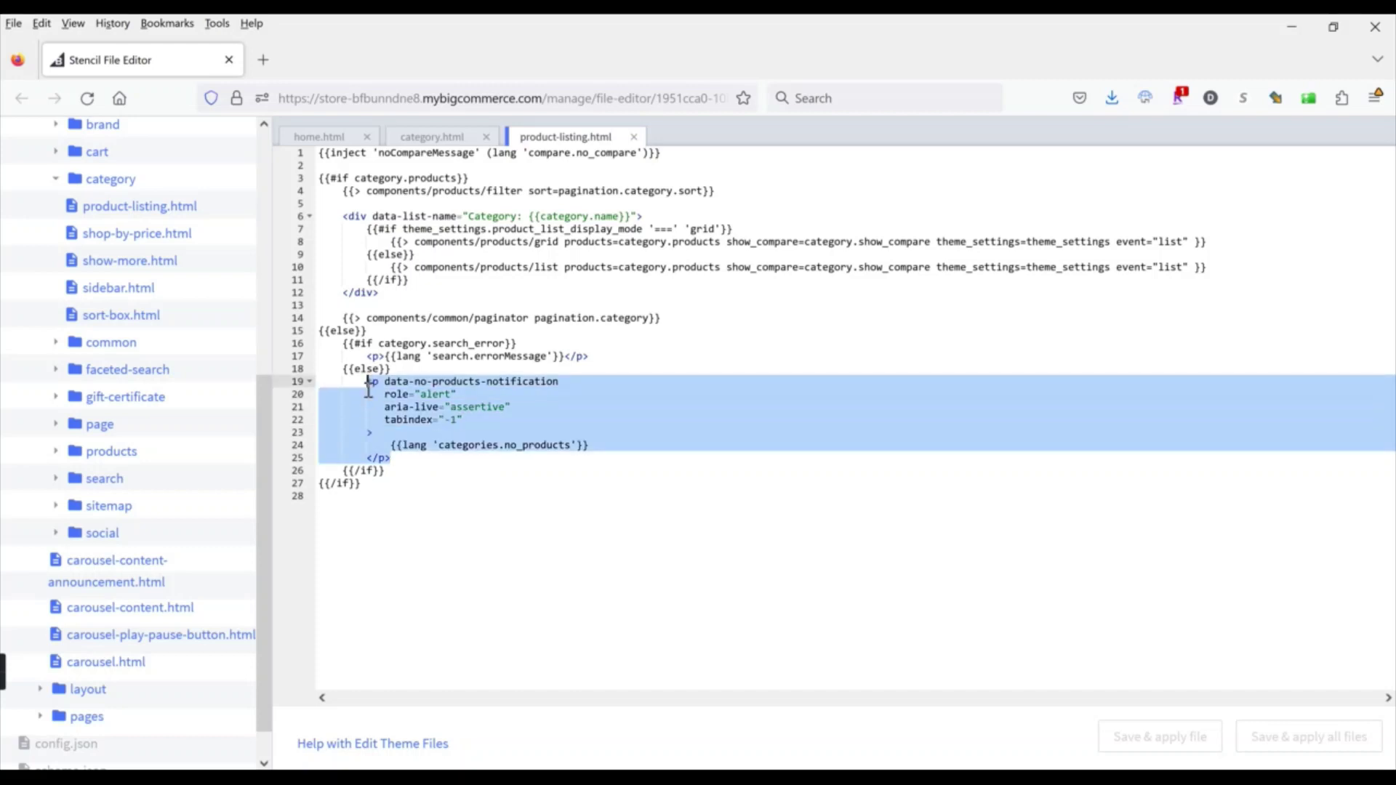
click(405, 458)
drag(595, 449, 395, 449)
click(398, 462)
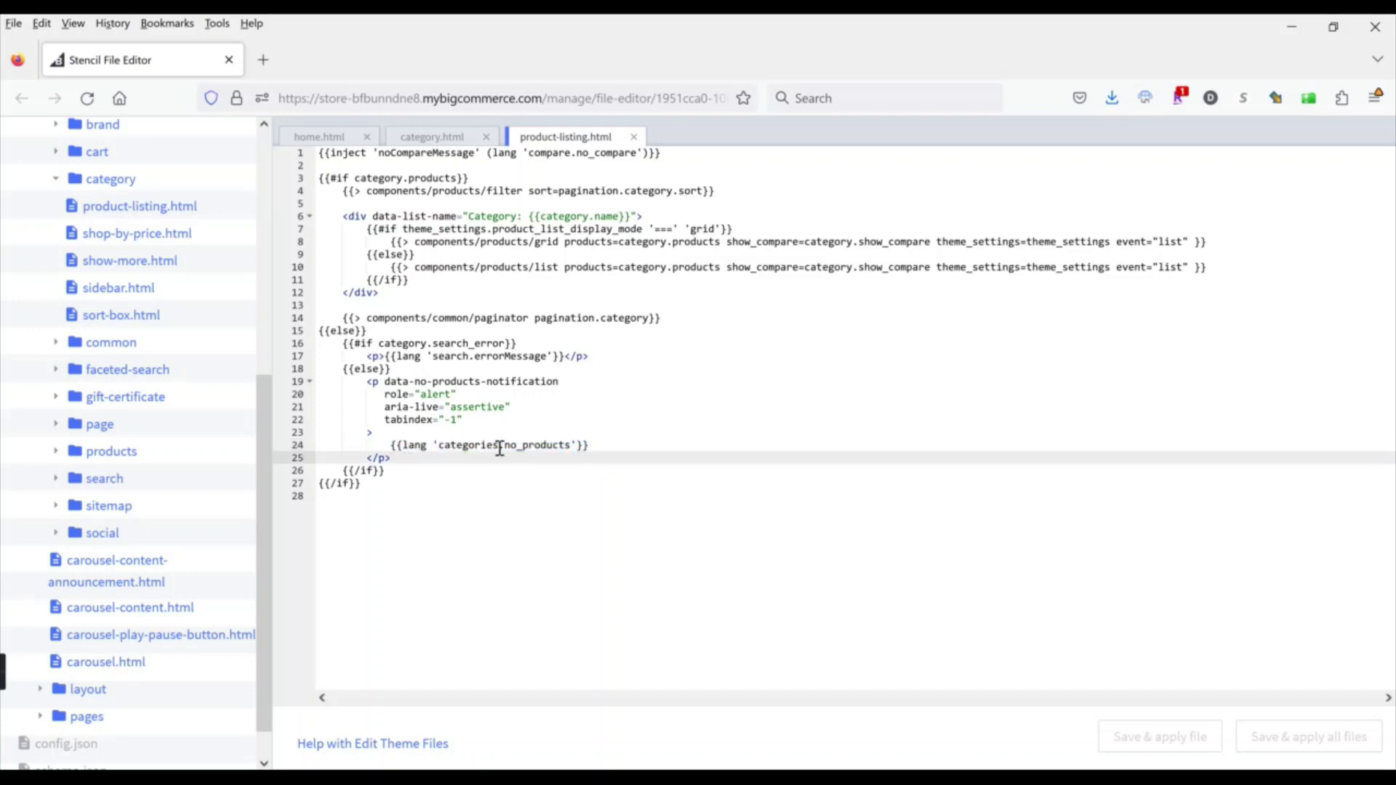
click(593, 448)
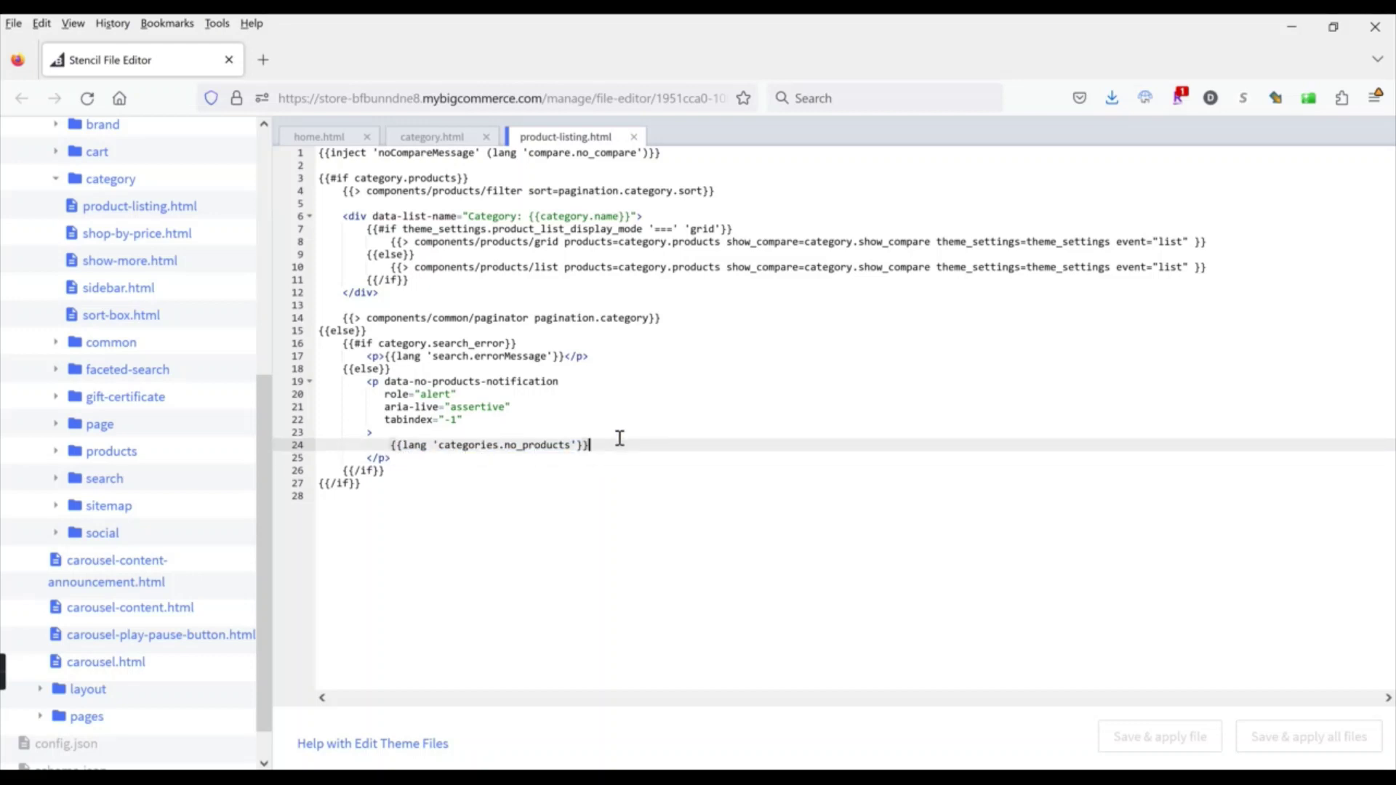
click(368, 383)
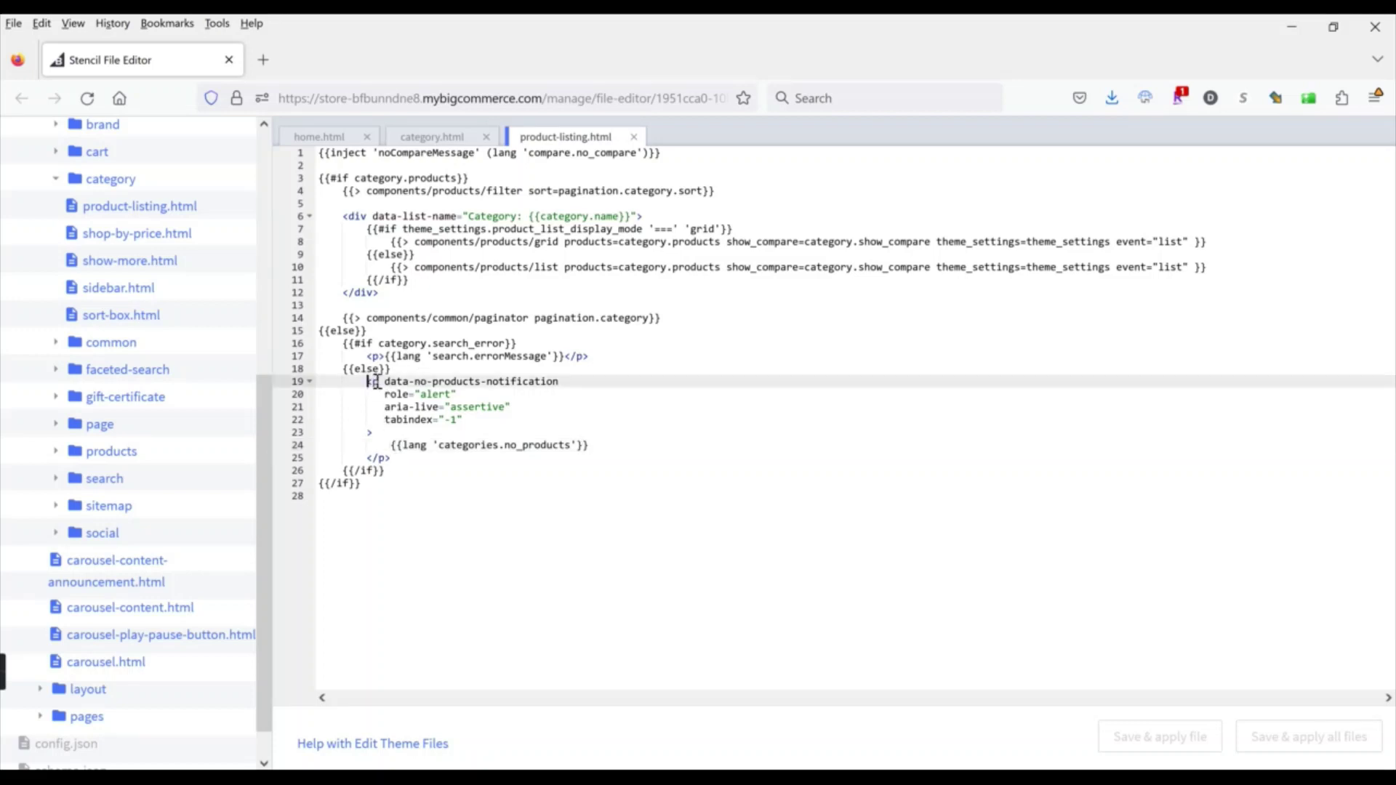
Wrap lines 19–25 in <!-- and --> comment markers and save & apply the file.
text(<)
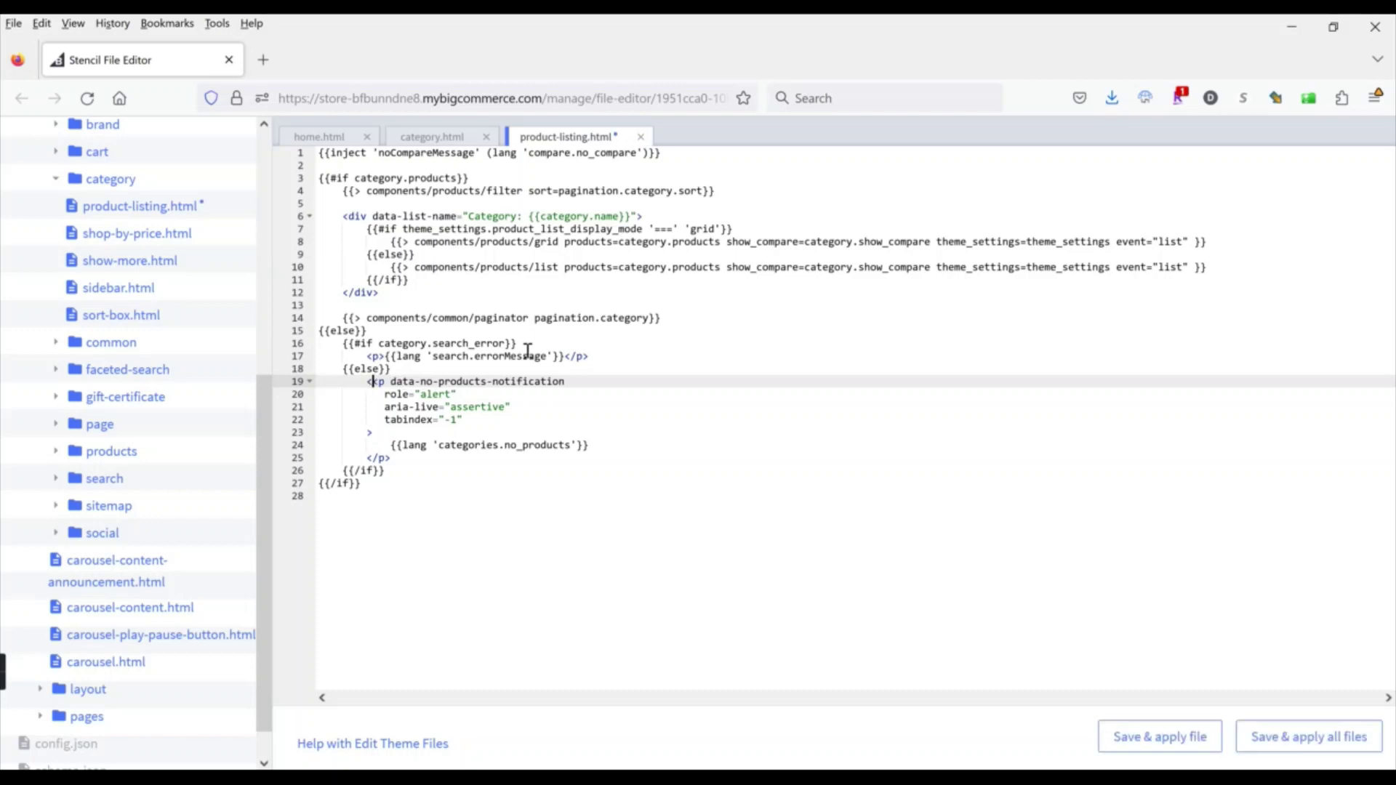
text(!)
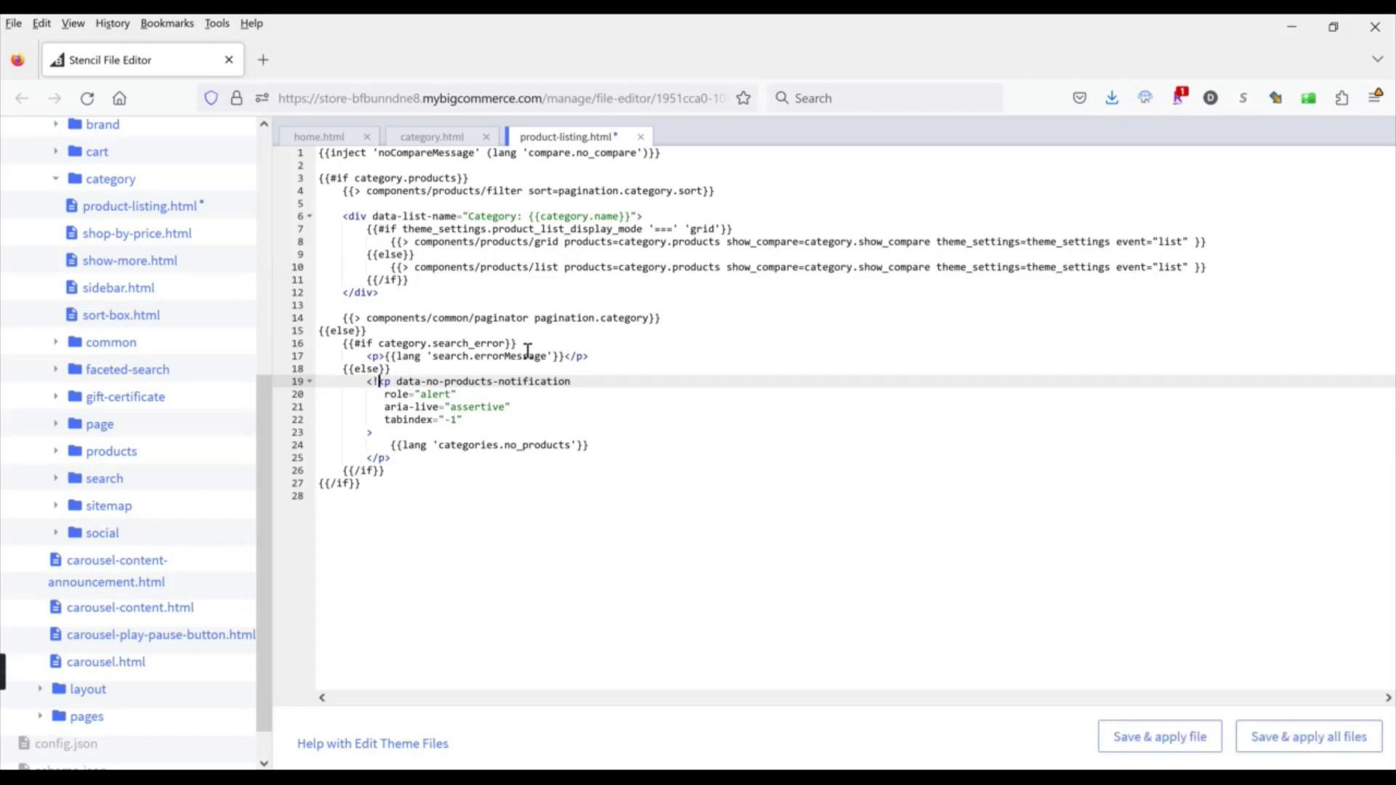
text(--)
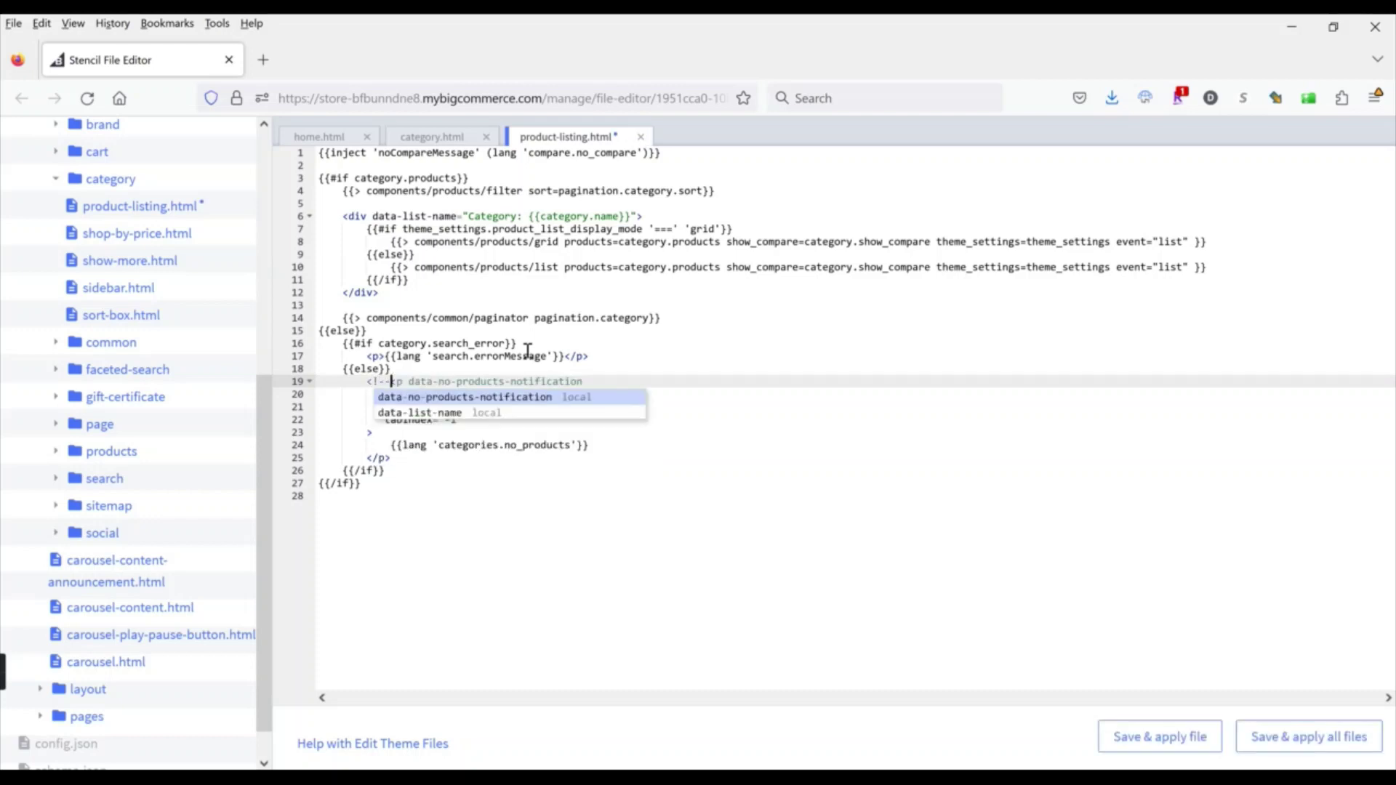
click(528, 349)
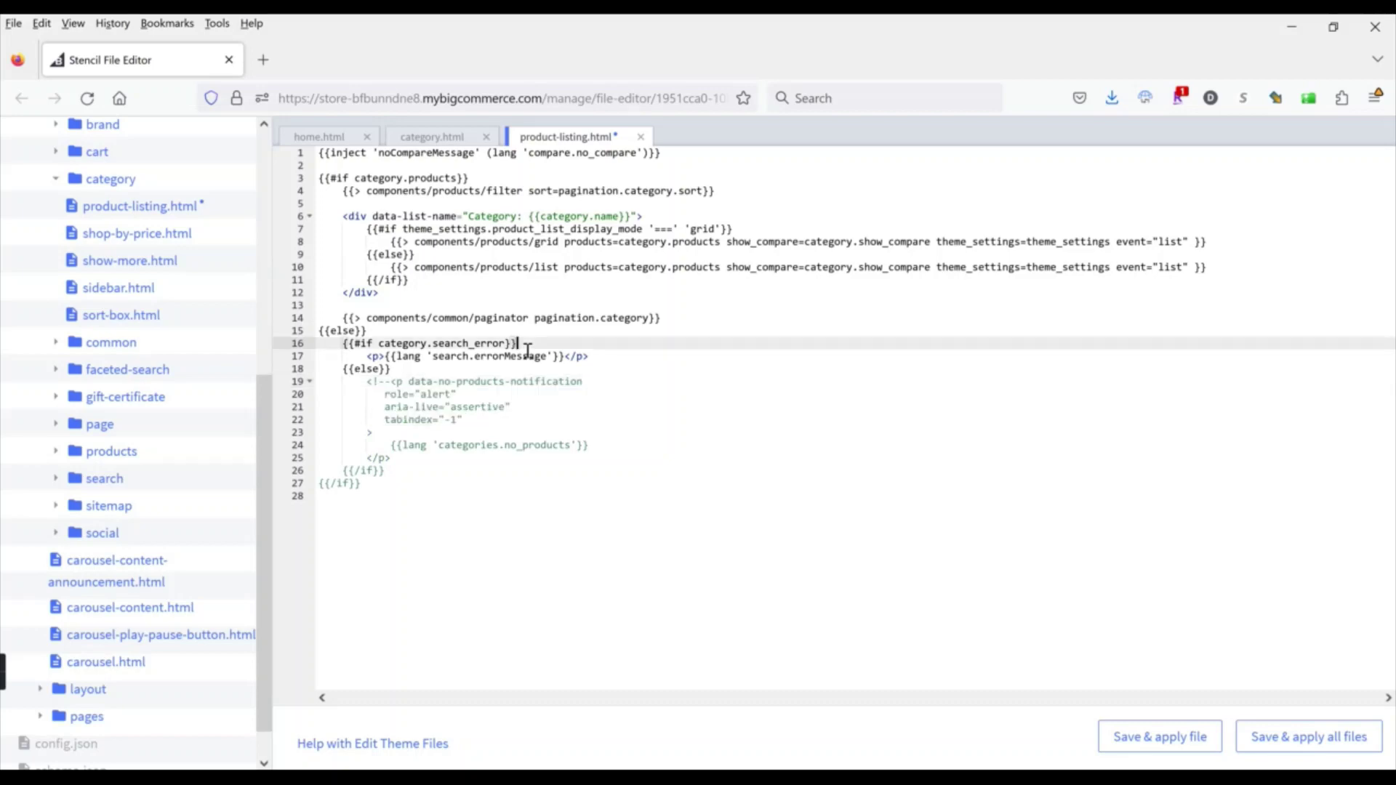
click(398, 459)
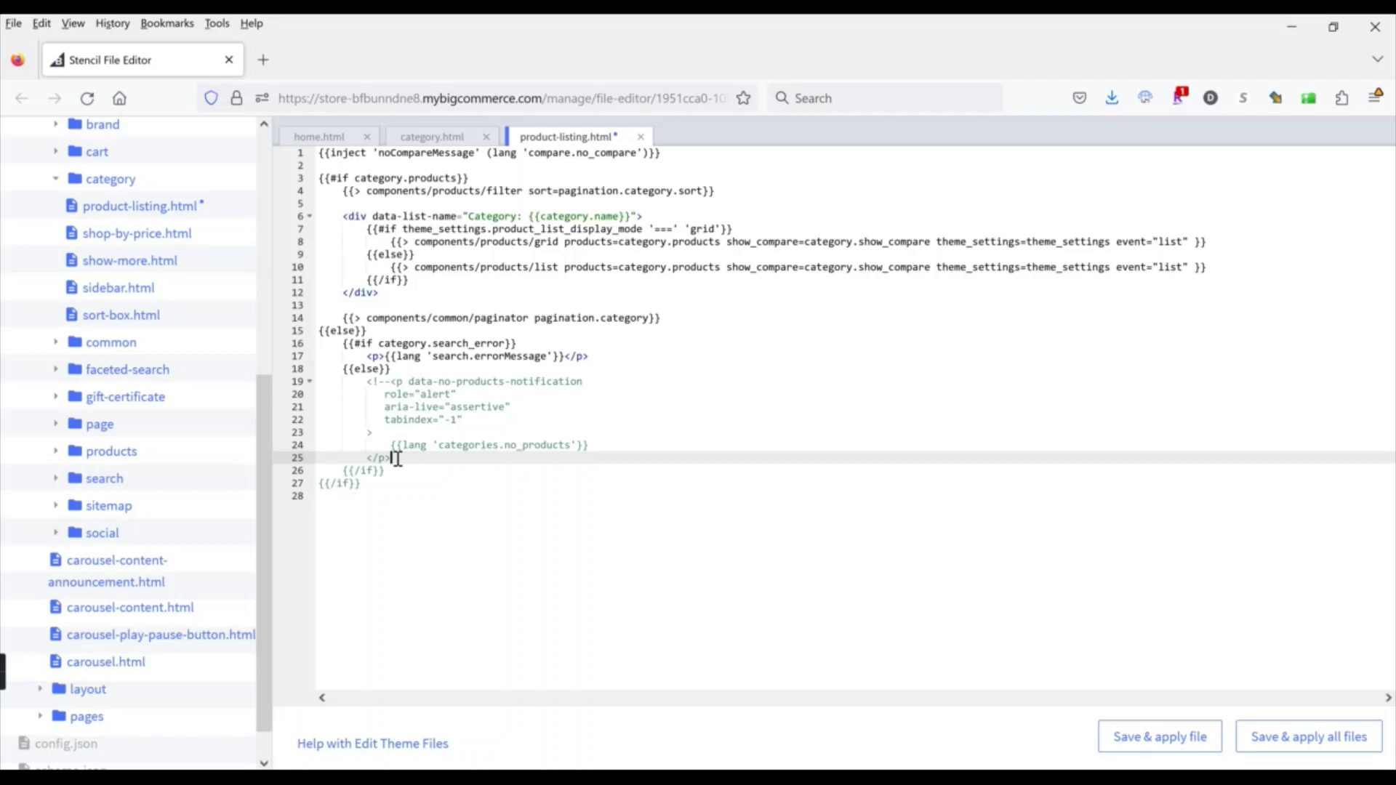
text(-->)
click(1159, 737)
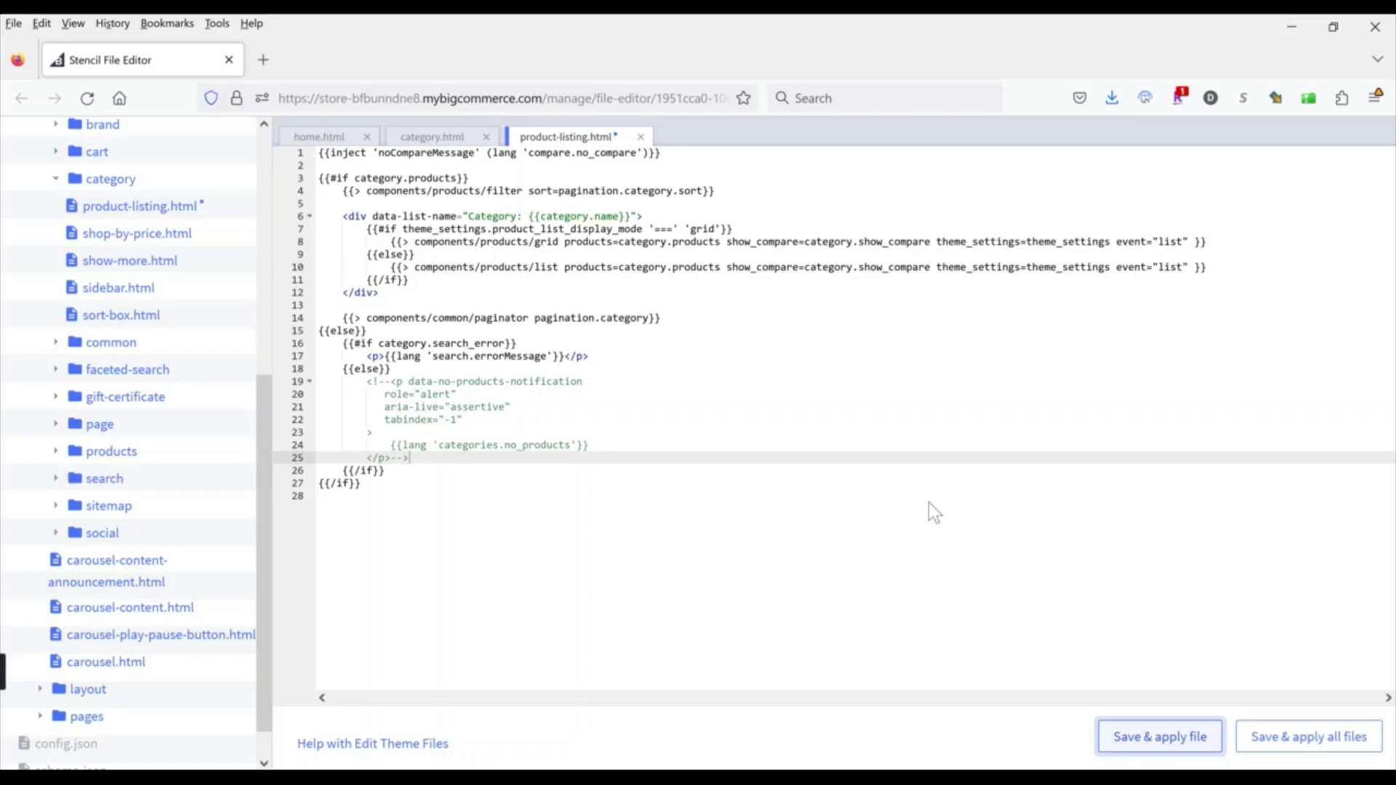
Confirm applying the template change and view the storefront Kitchen page.
click(825, 270)
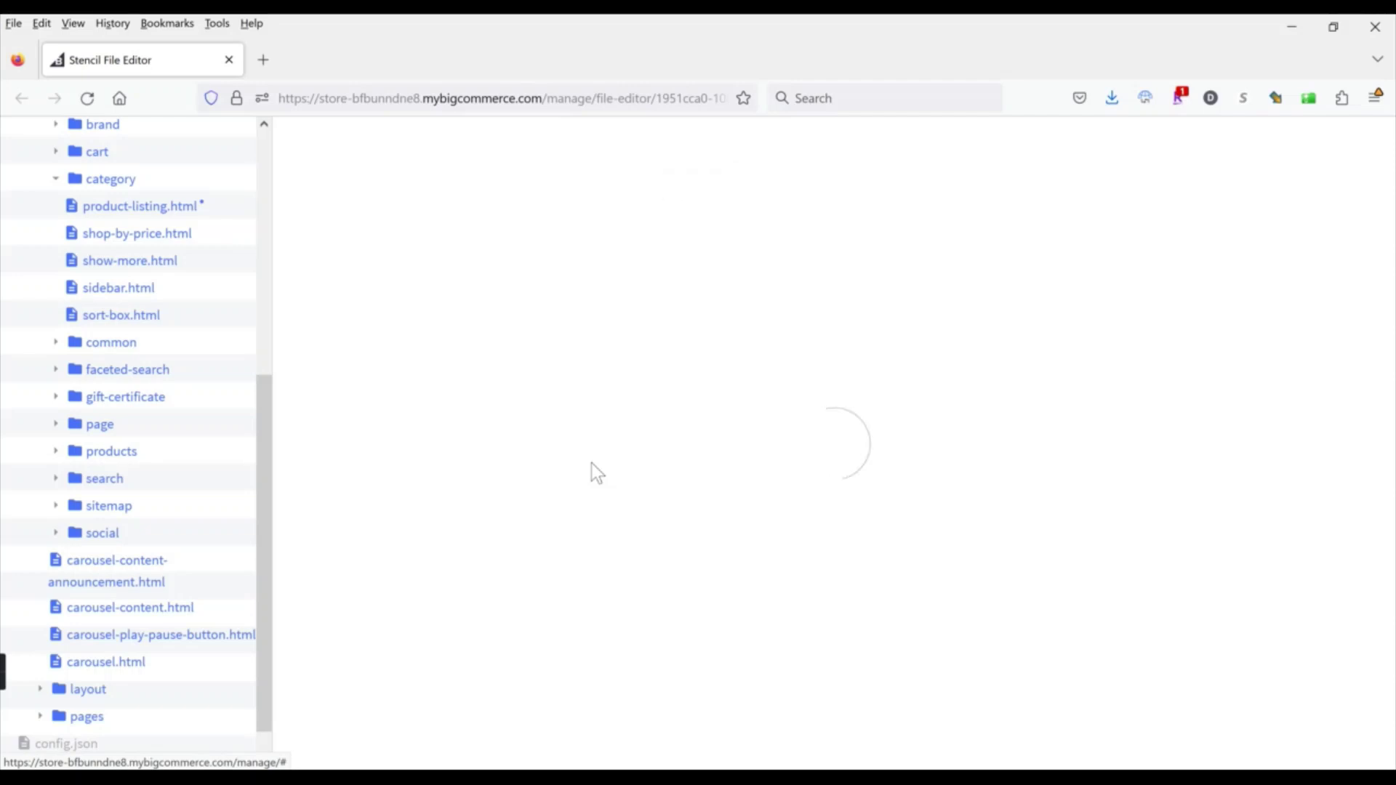
mouse_move(2, 670)
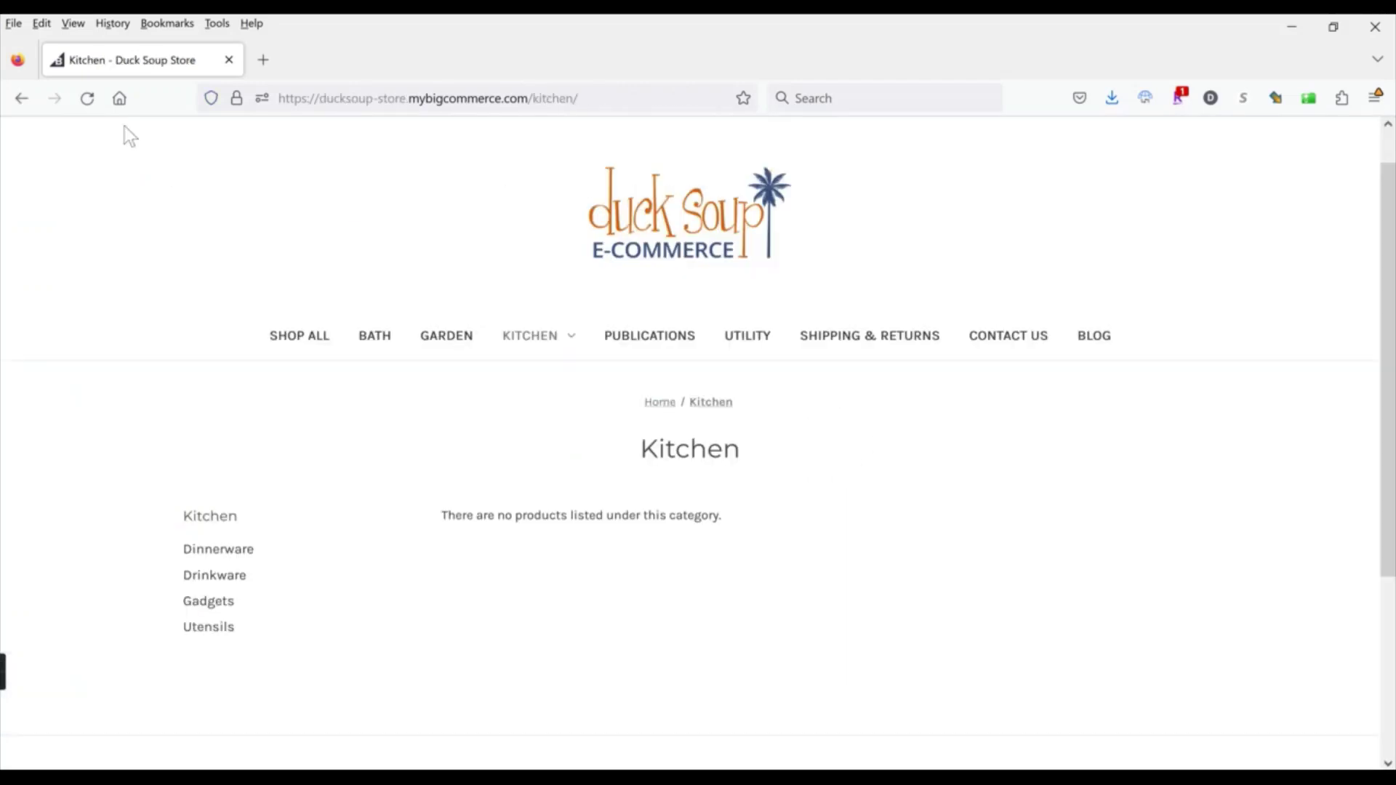
click(90, 101)
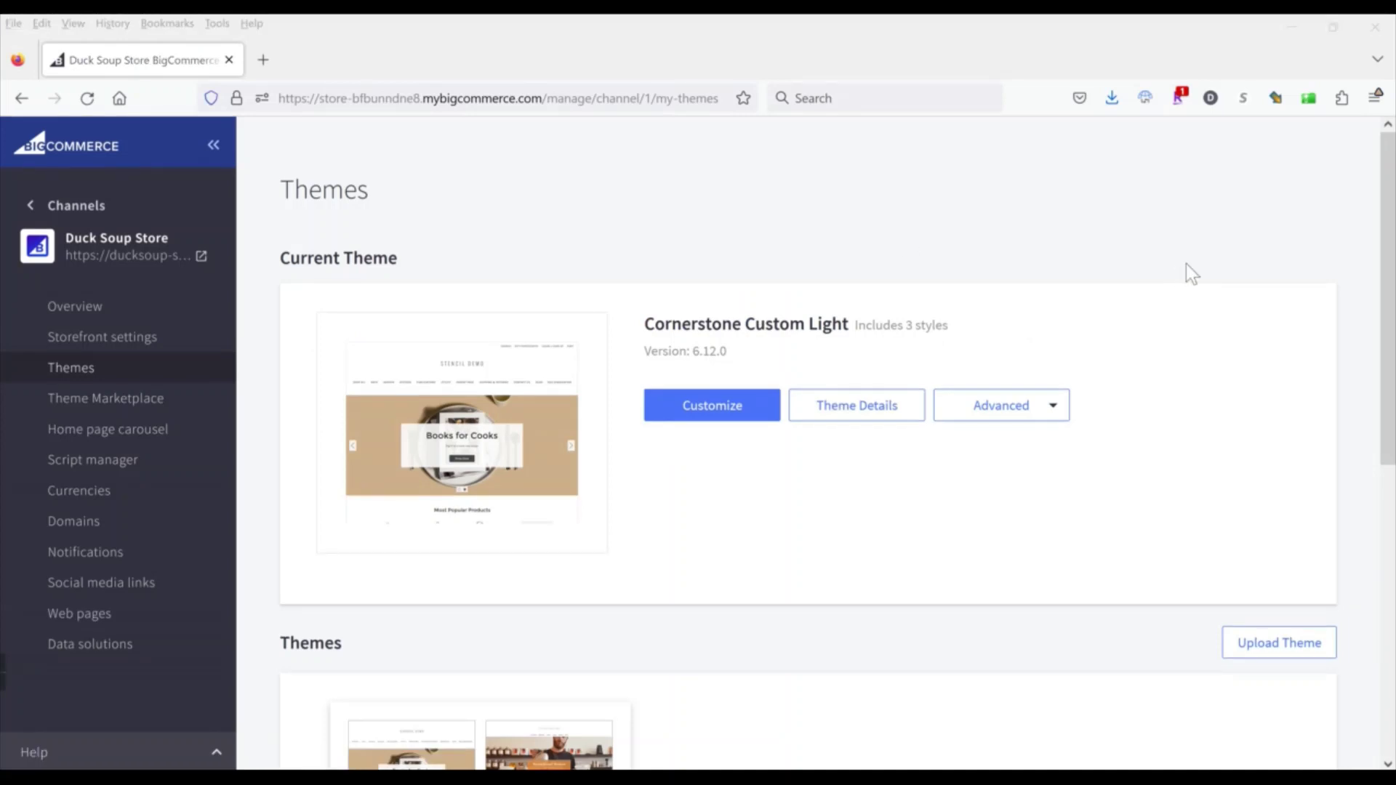
From Products > Product Categories, open the Kitchen category in Page Builder via its actions menu.
click(91, 210)
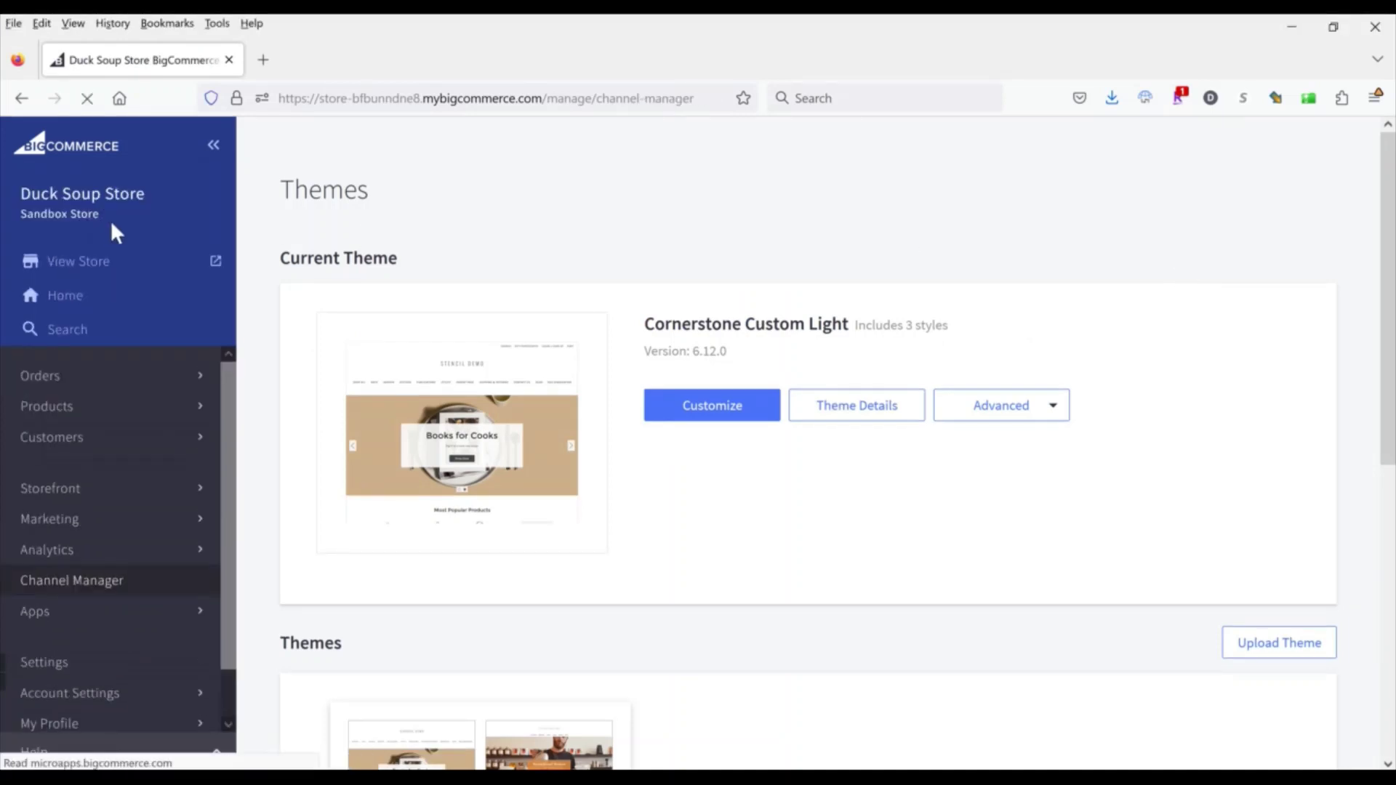
click(48, 417)
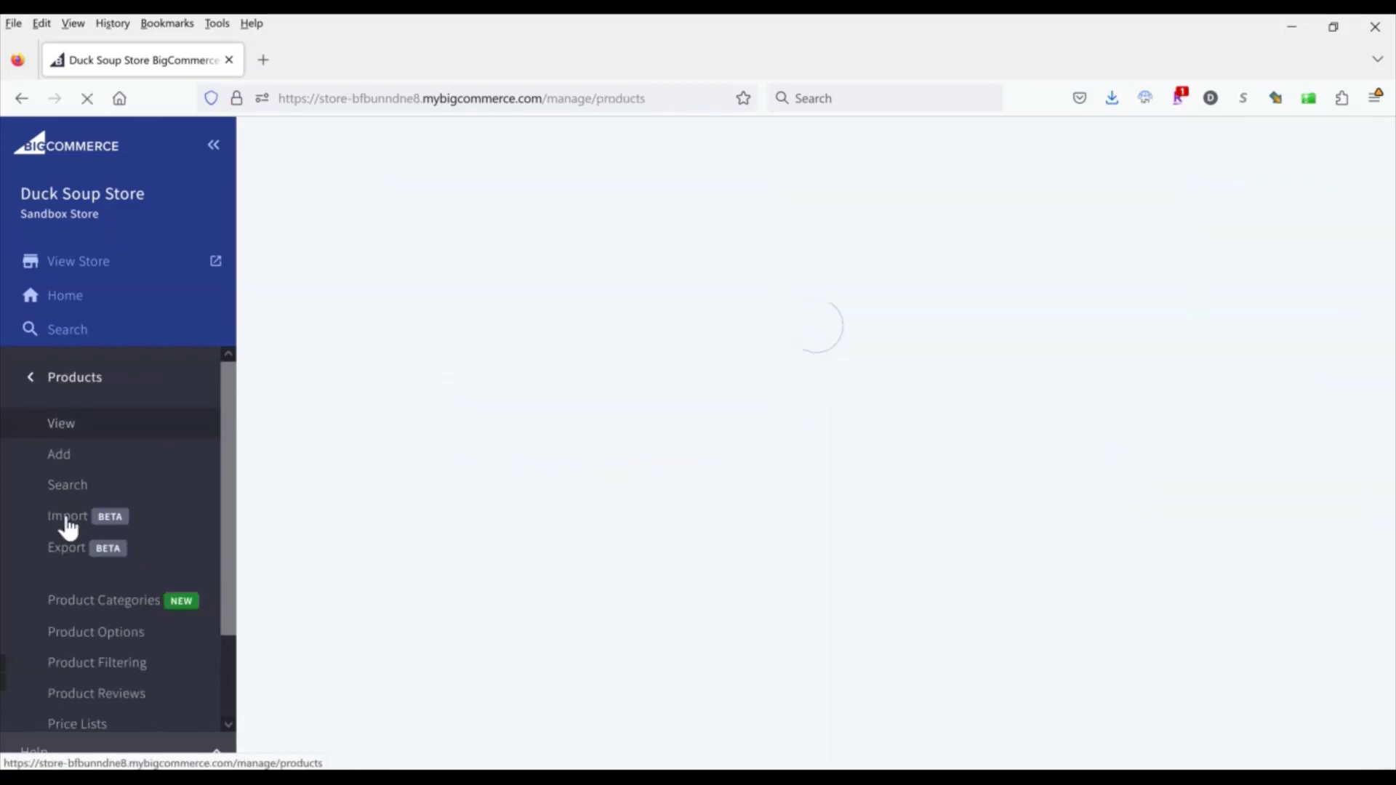
click(86, 609)
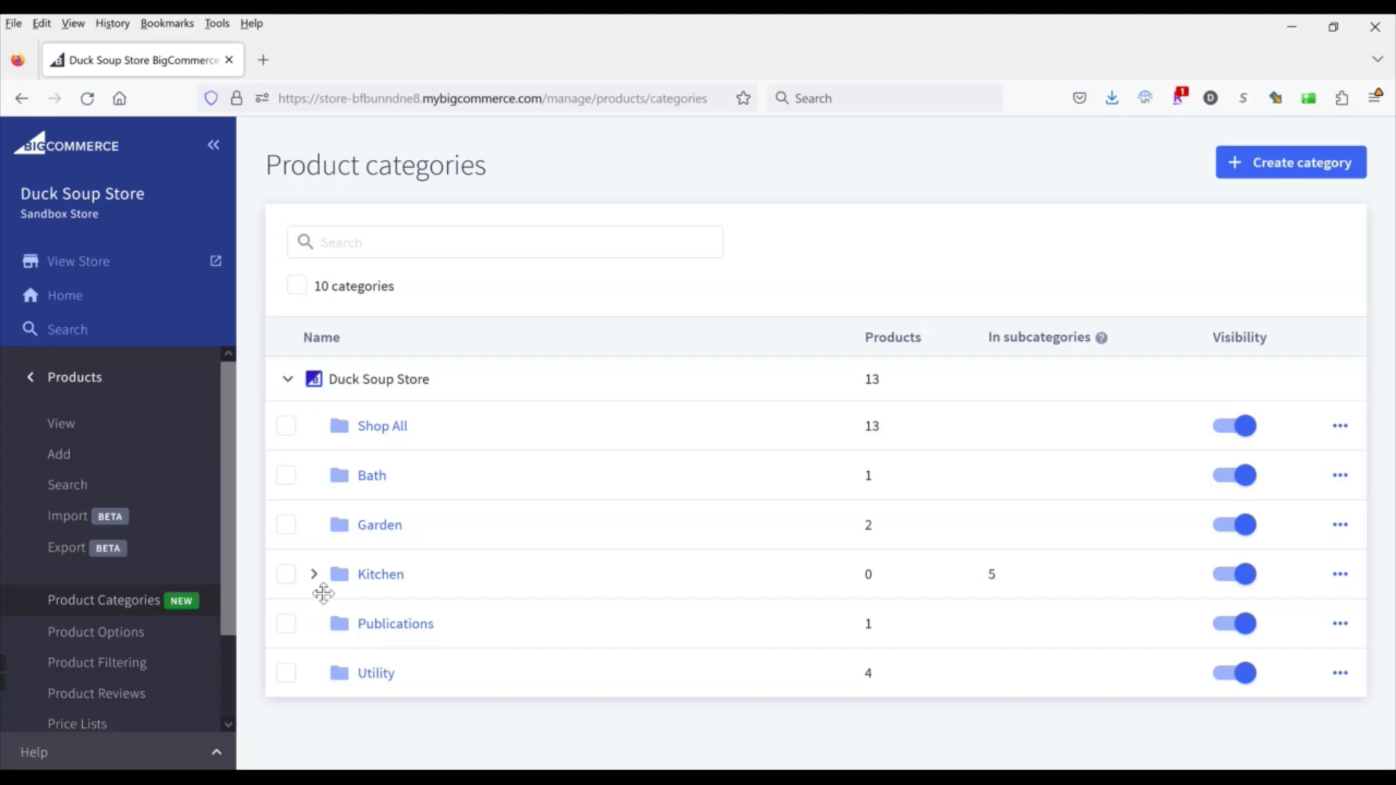
click(1340, 574)
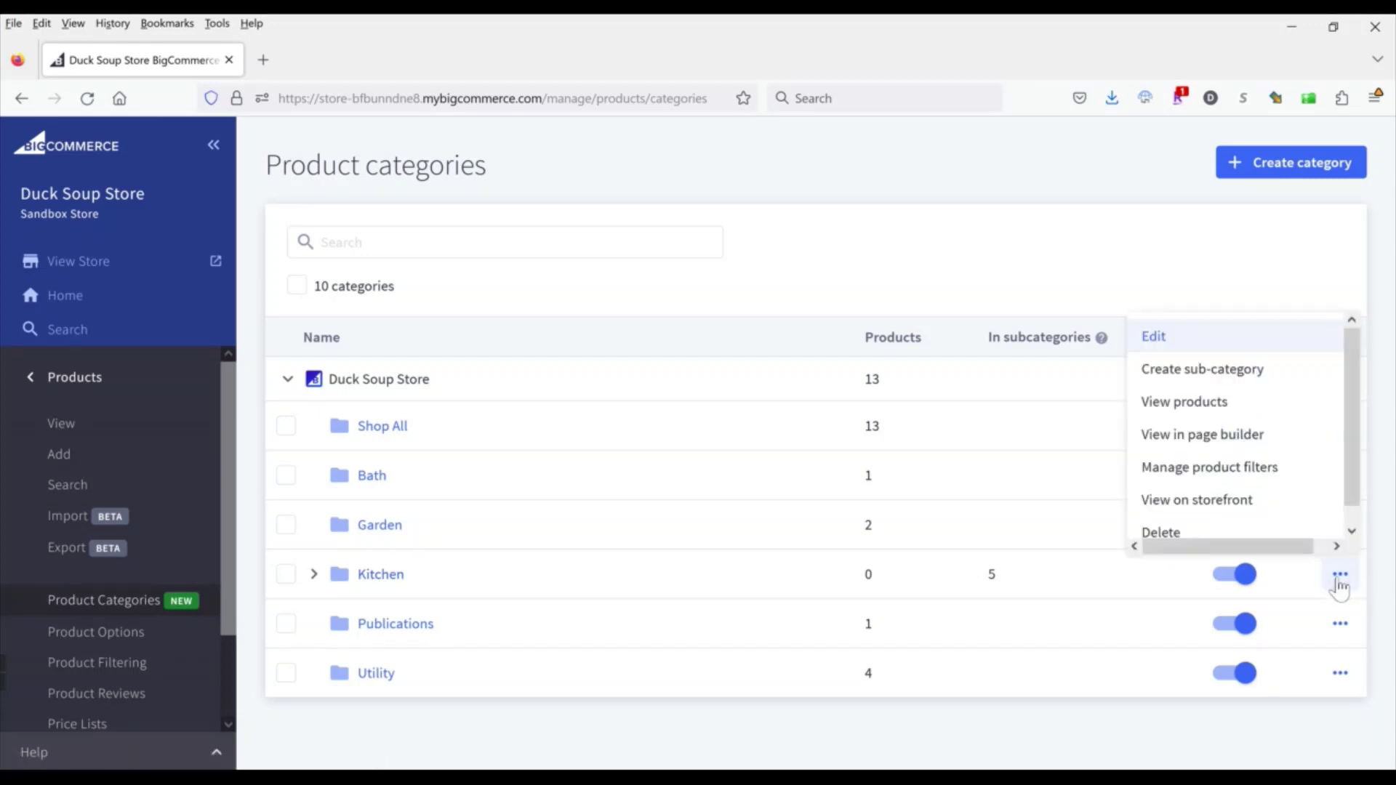
click(1204, 434)
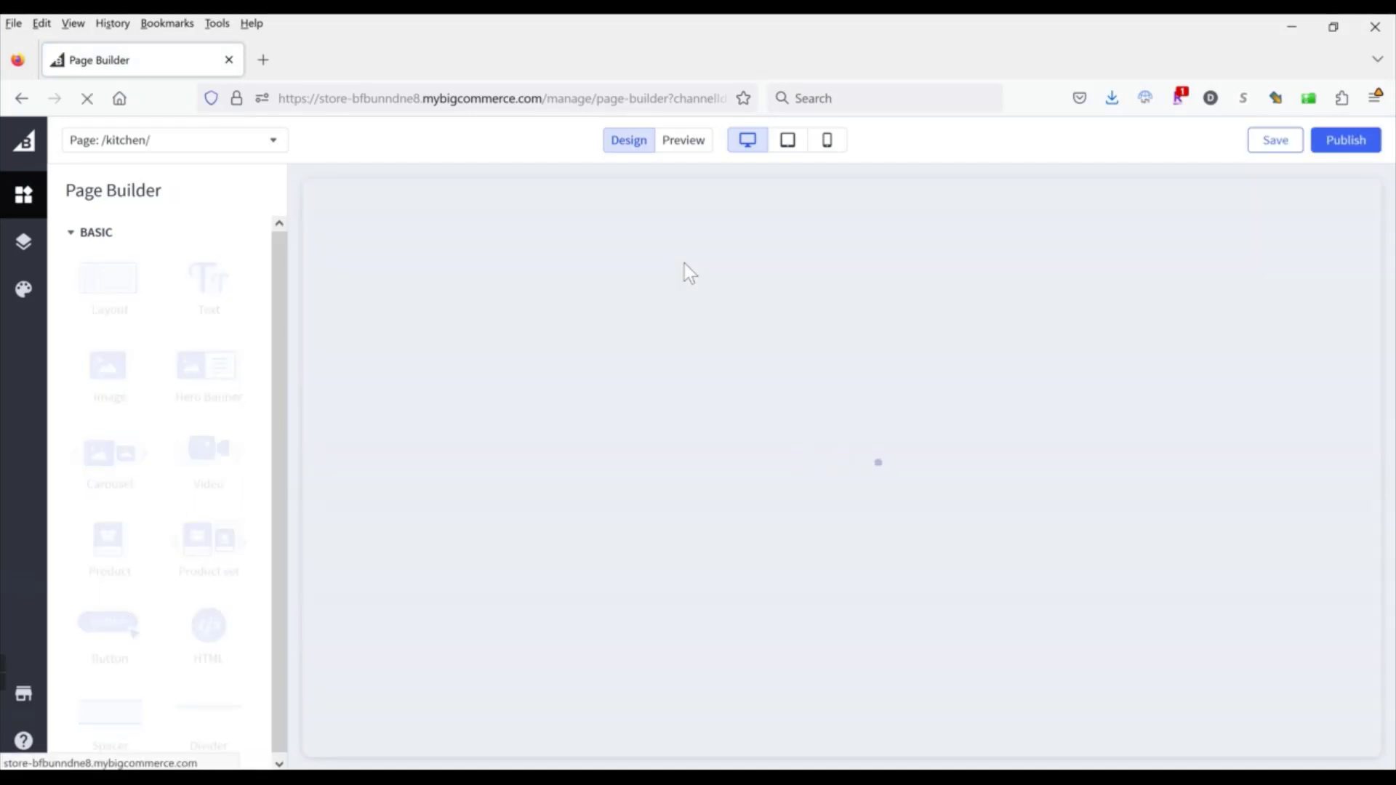
Place a full-width plant image banner beneath the Kitchen title.
scroll(684, 263, down, 6)
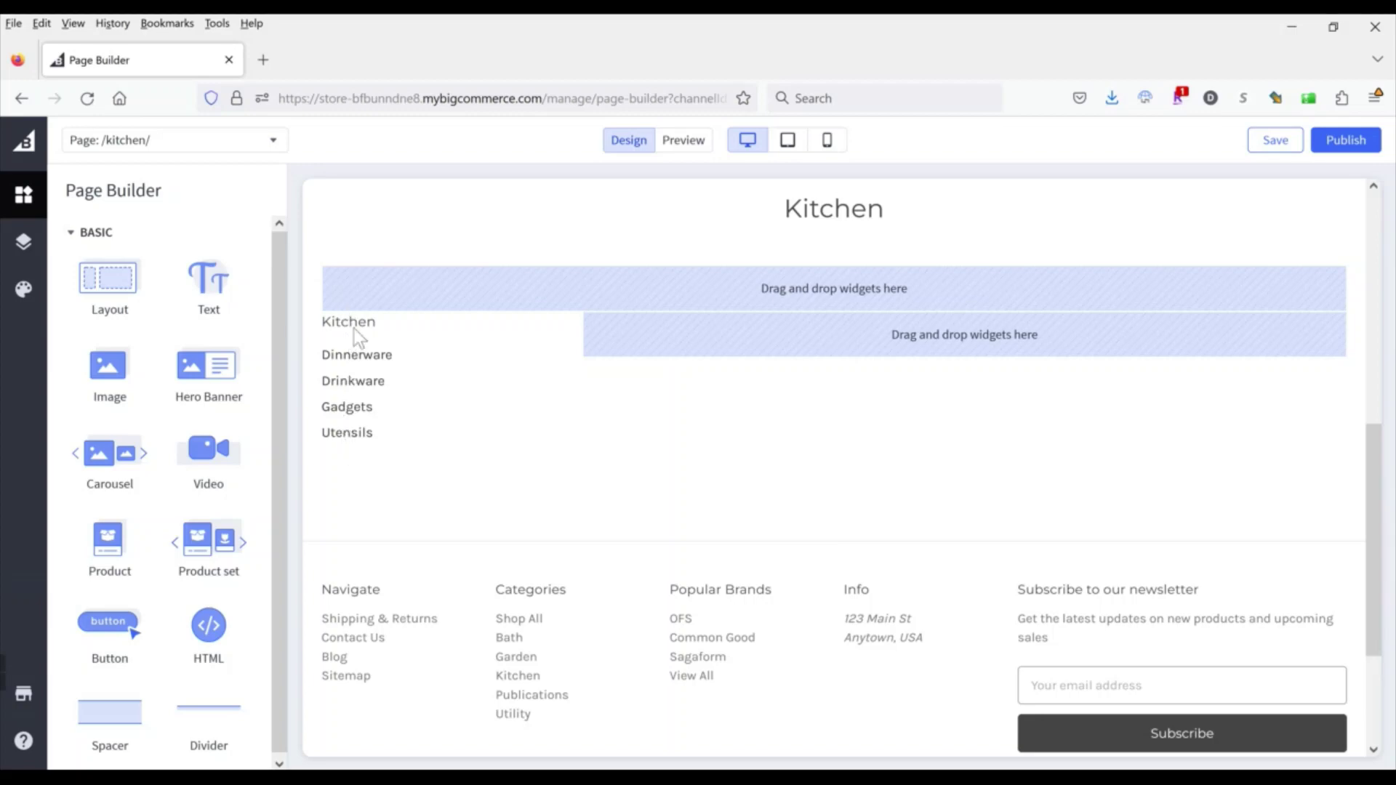
scroll(586, 352, up, 2)
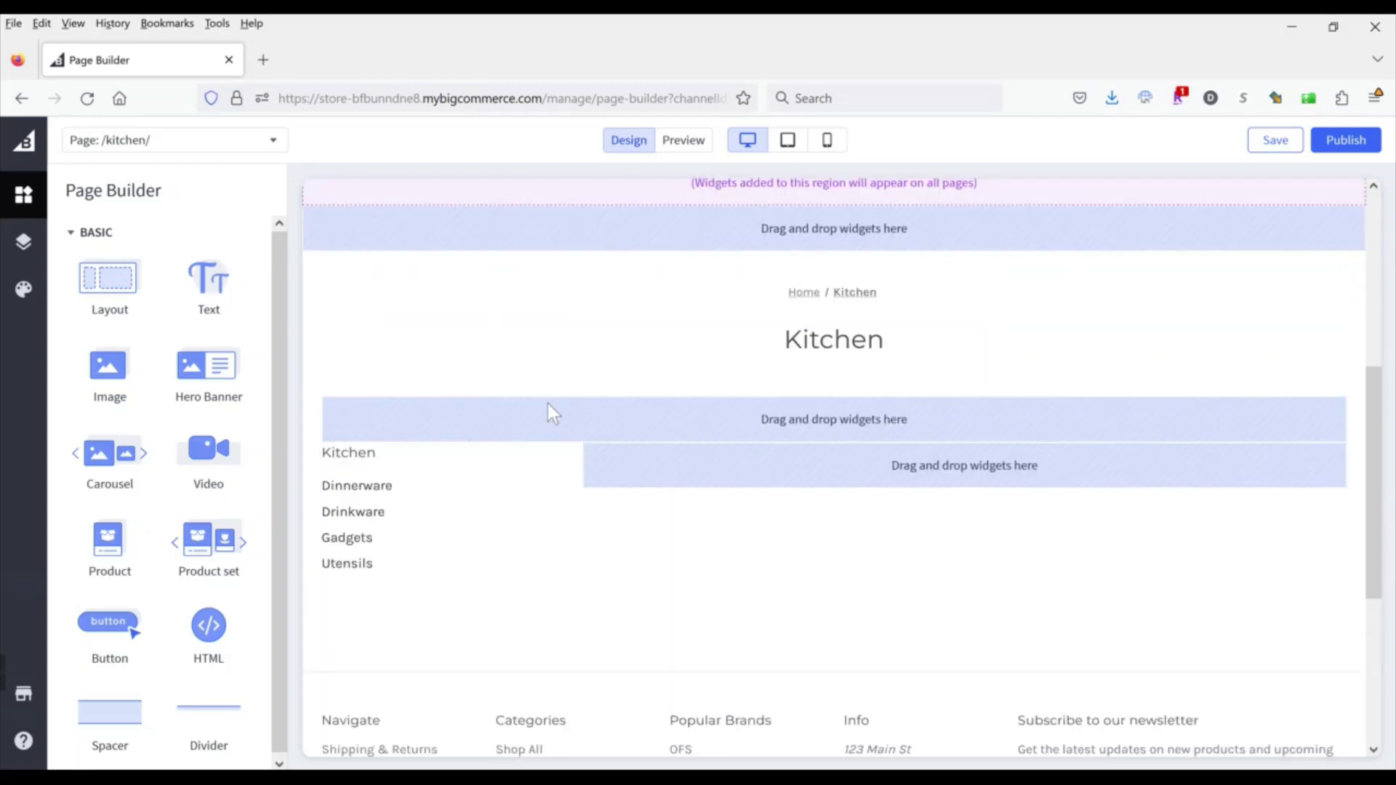
drag(108, 373, 719, 408)
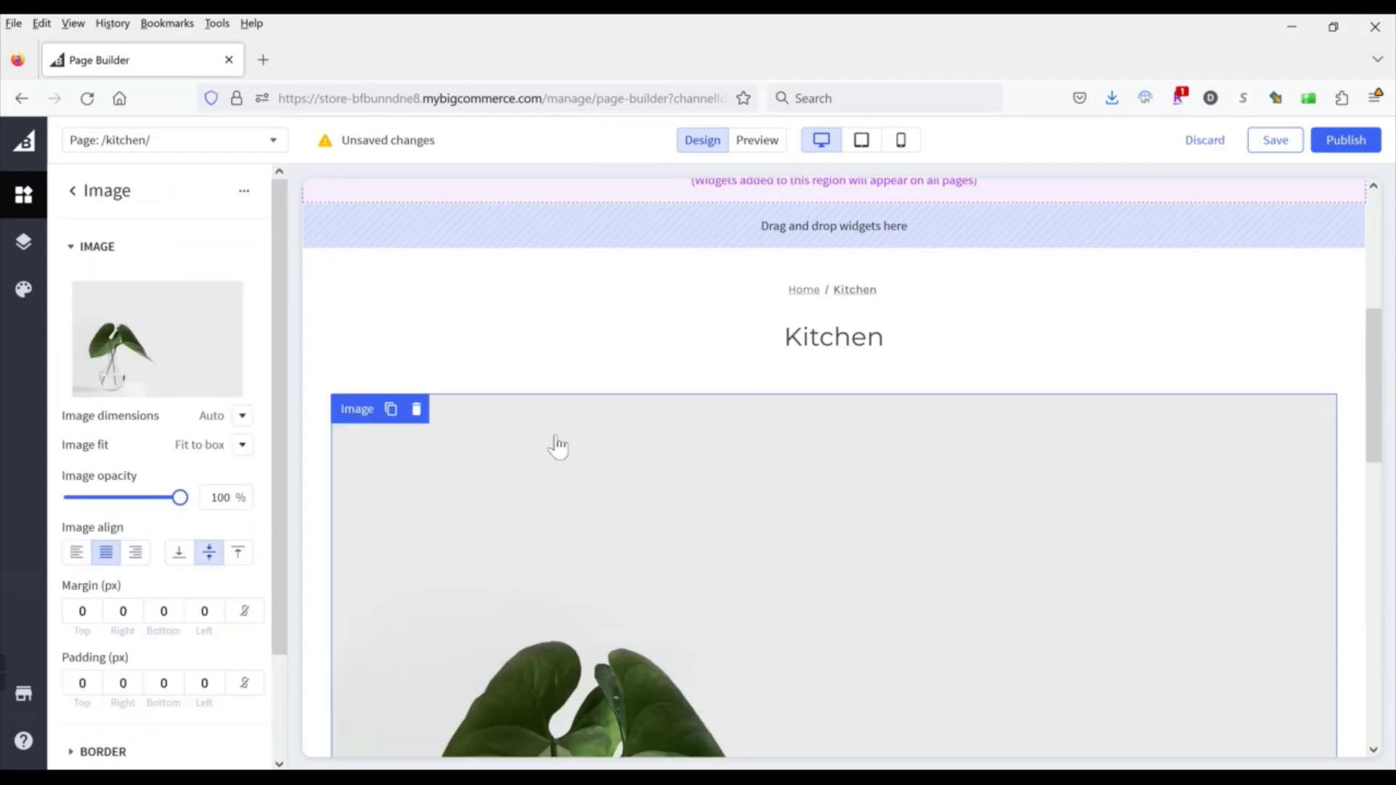
scroll(556, 445, down, 4)
scroll(558, 445, down, 5)
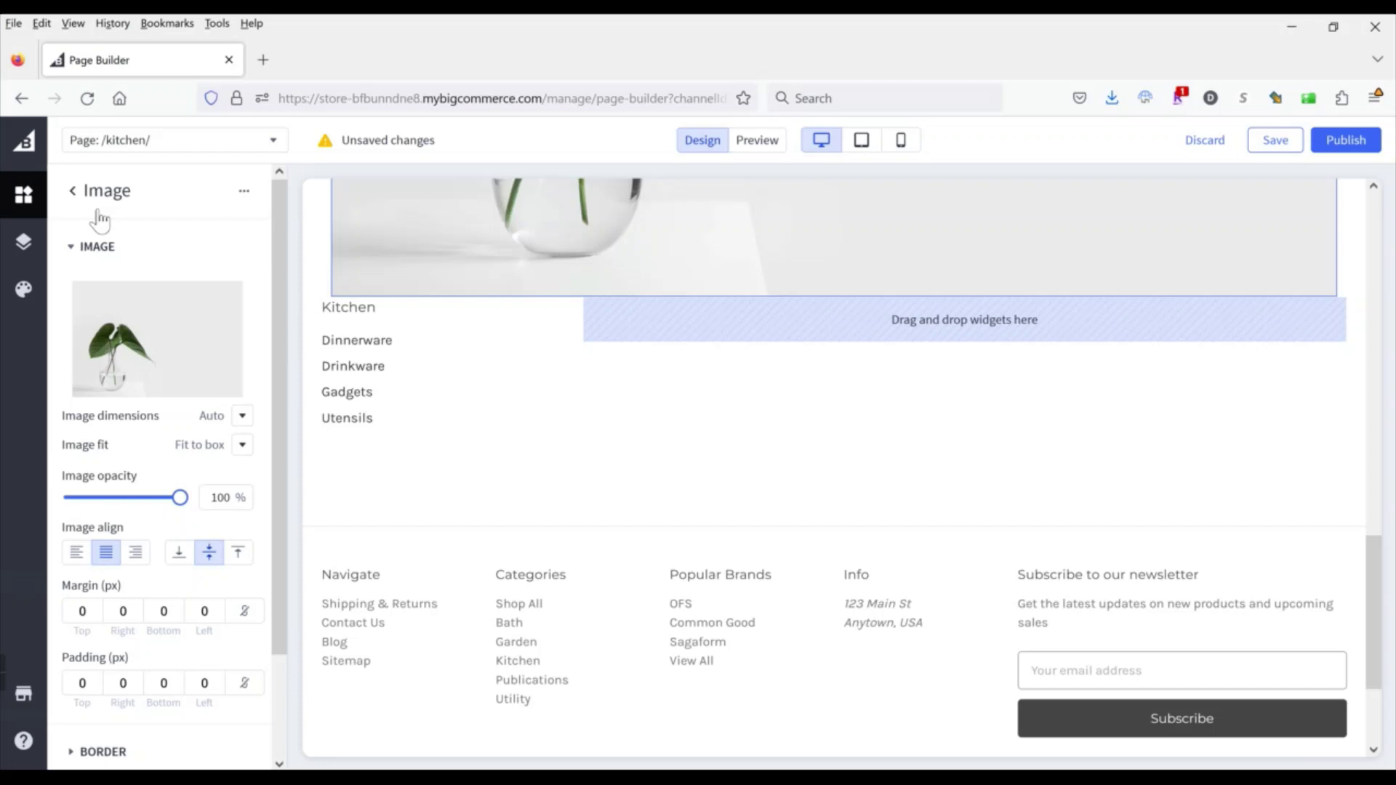
Add a 50 px spacer below the plant image banner.
click(73, 192)
drag(585, 363, 731, 314)
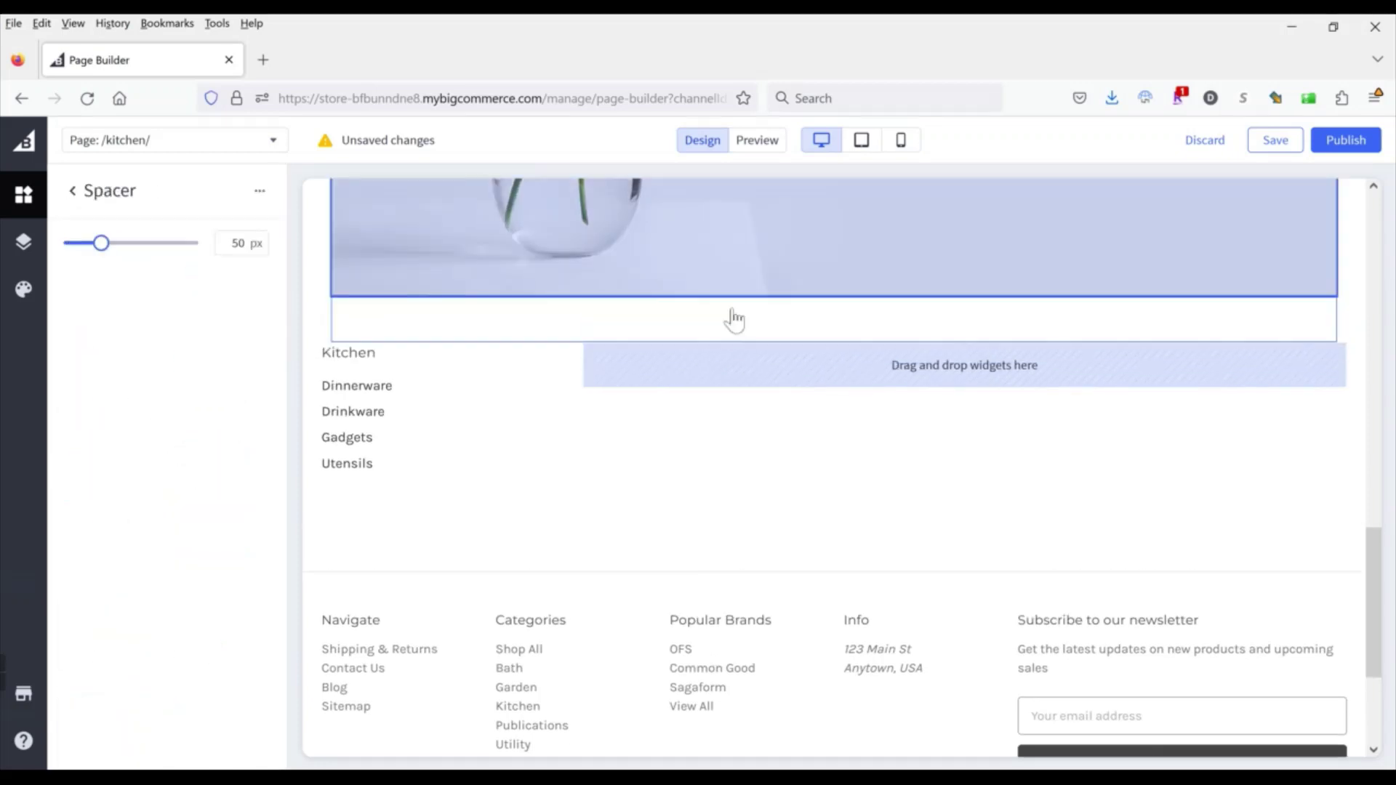
click(73, 192)
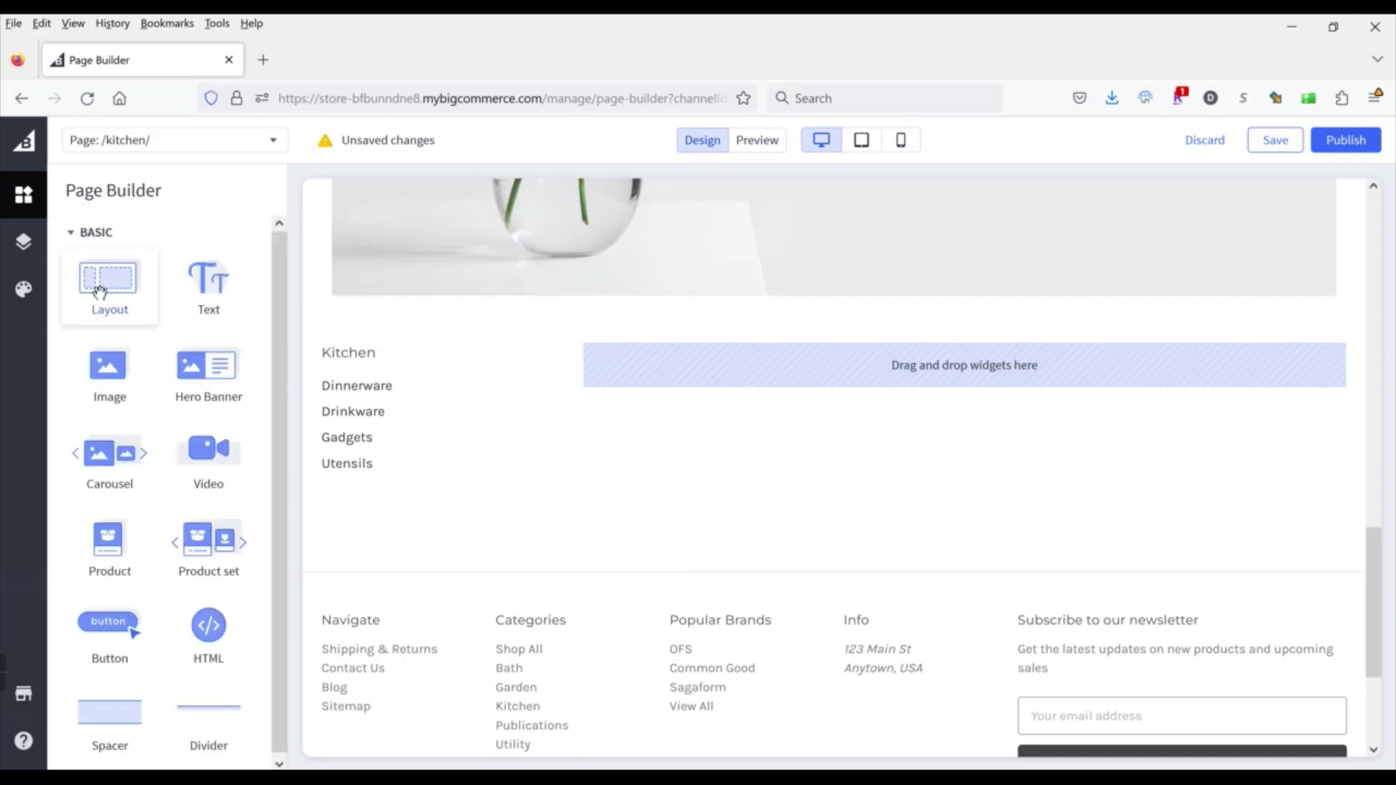
Add a two-column layout beside the category list with a plant image in each column.
drag(103, 291, 817, 390)
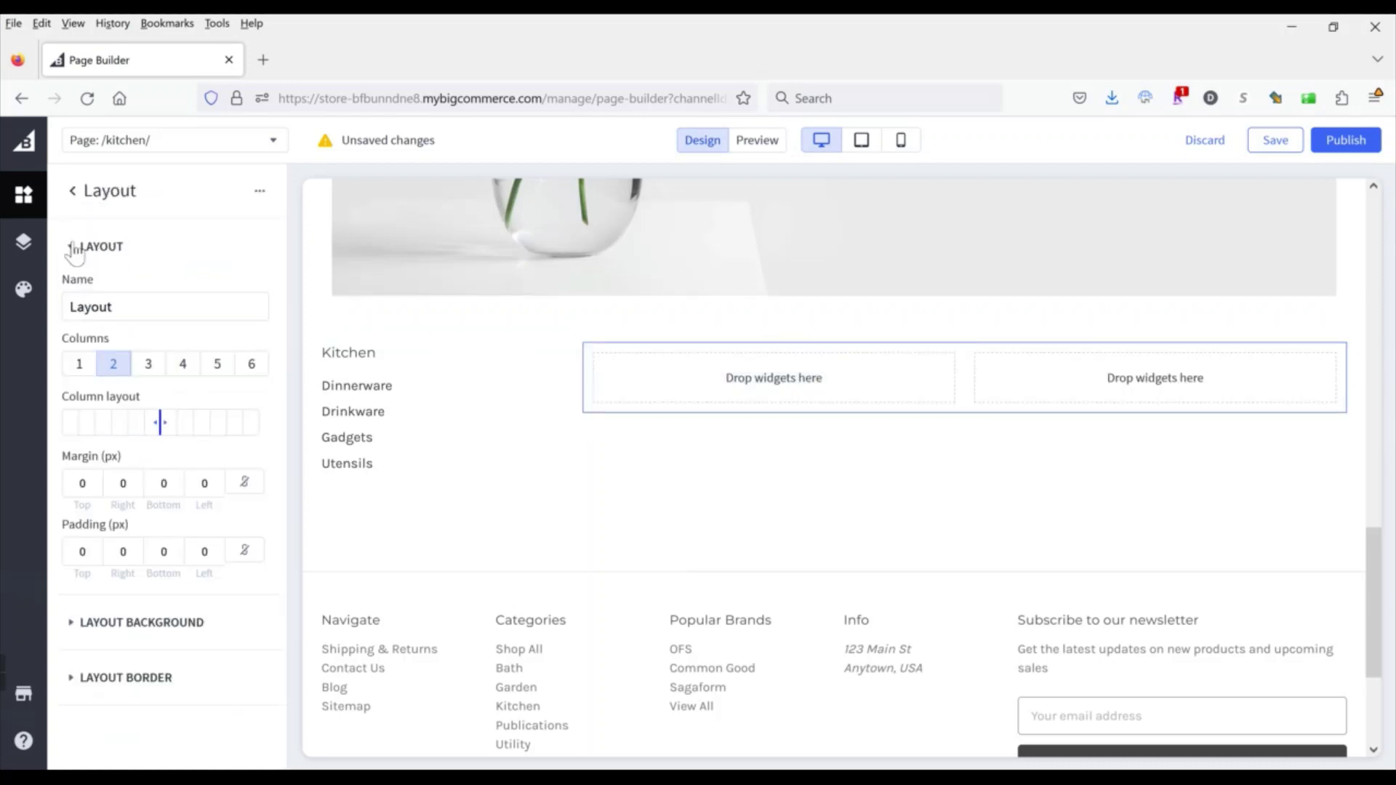
click(73, 190)
drag(109, 371, 691, 383)
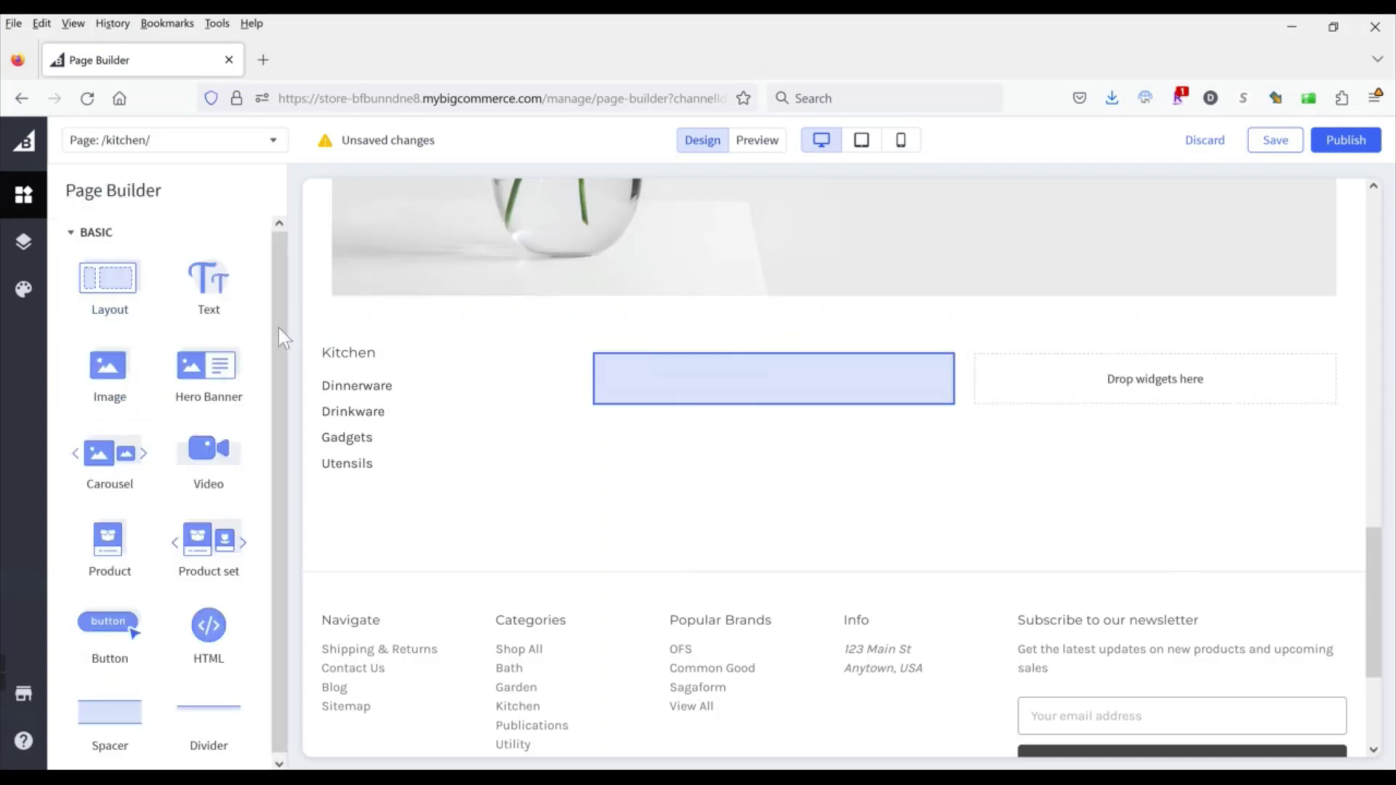
click(73, 191)
drag(122, 381, 1156, 473)
click(73, 191)
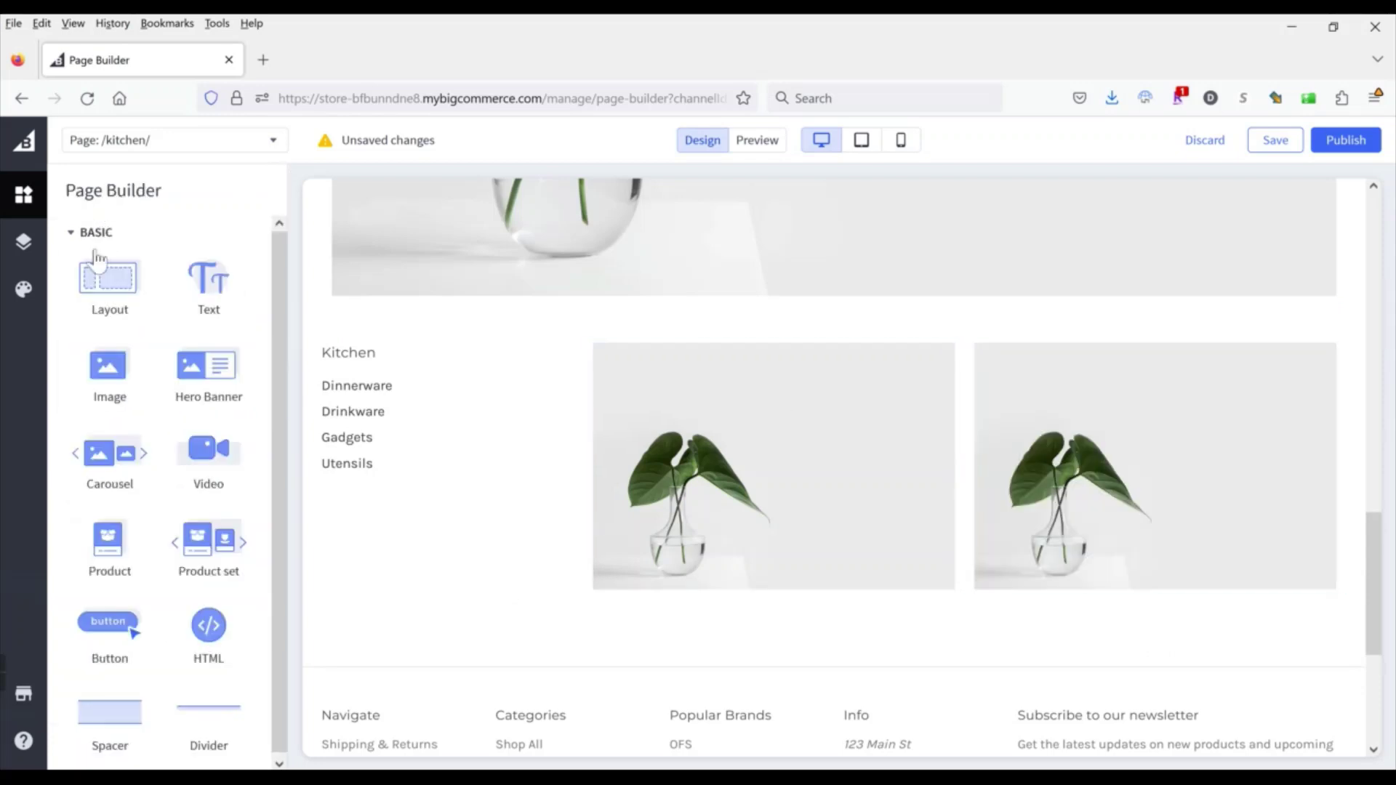
Add a spacer, a wider plant image, and another spacer below the two columns.
drag(110, 713, 801, 564)
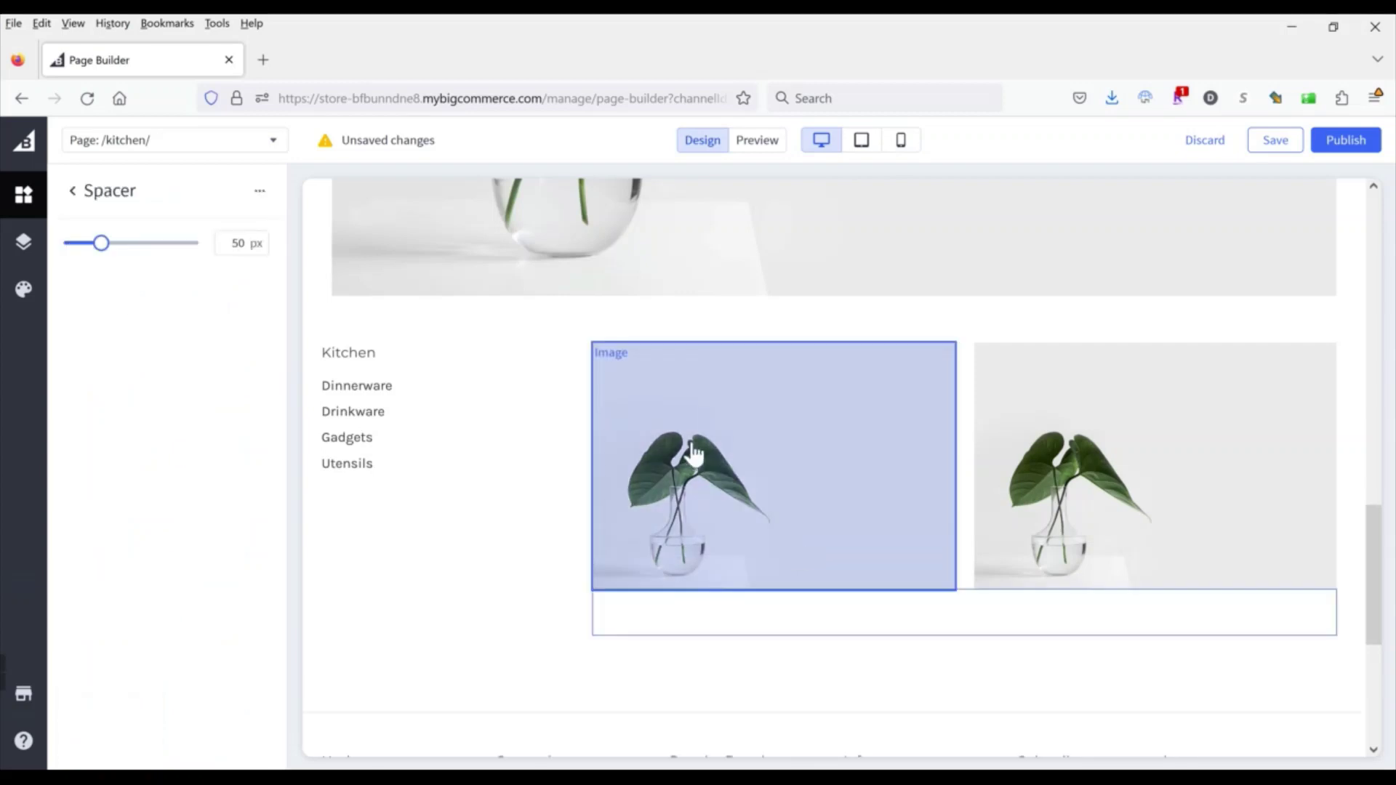
click(74, 191)
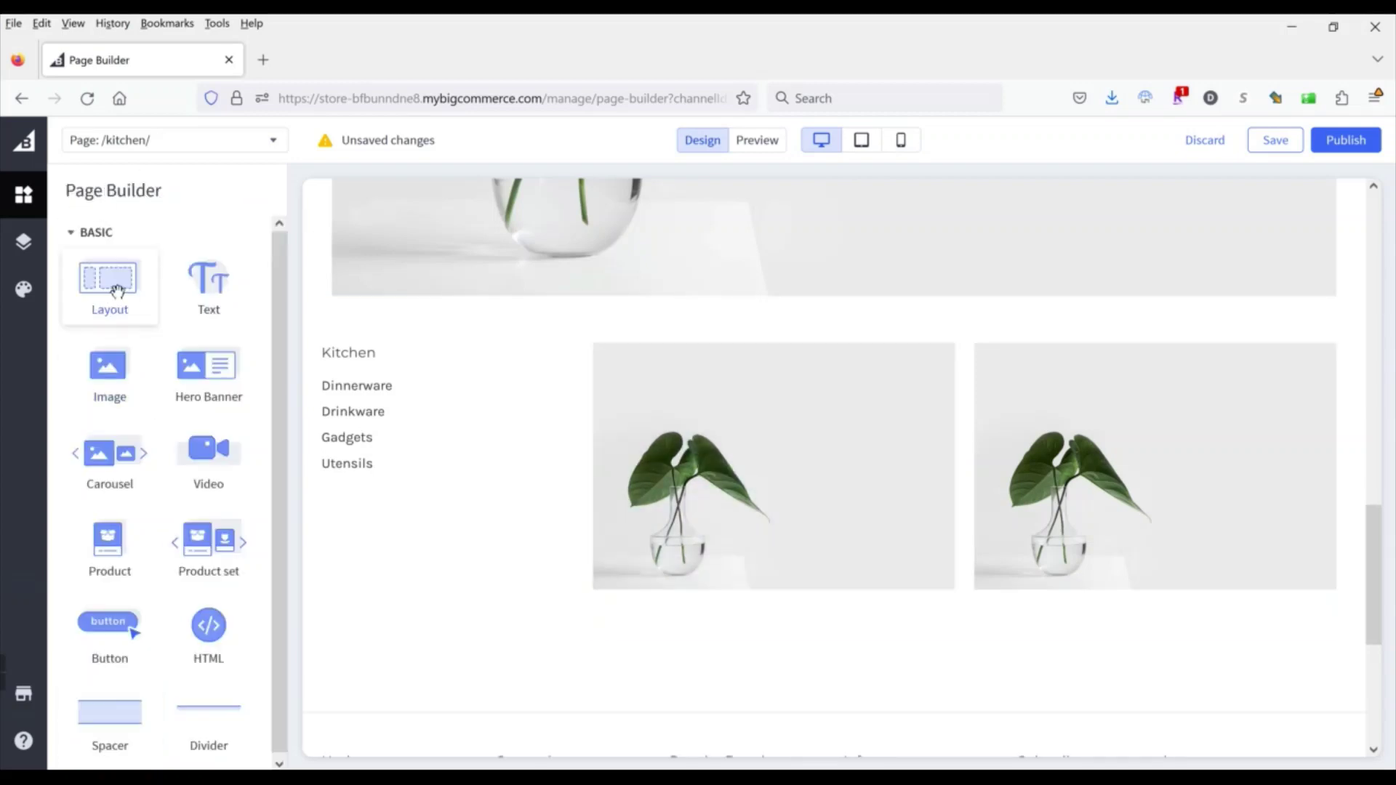
drag(107, 366, 753, 420)
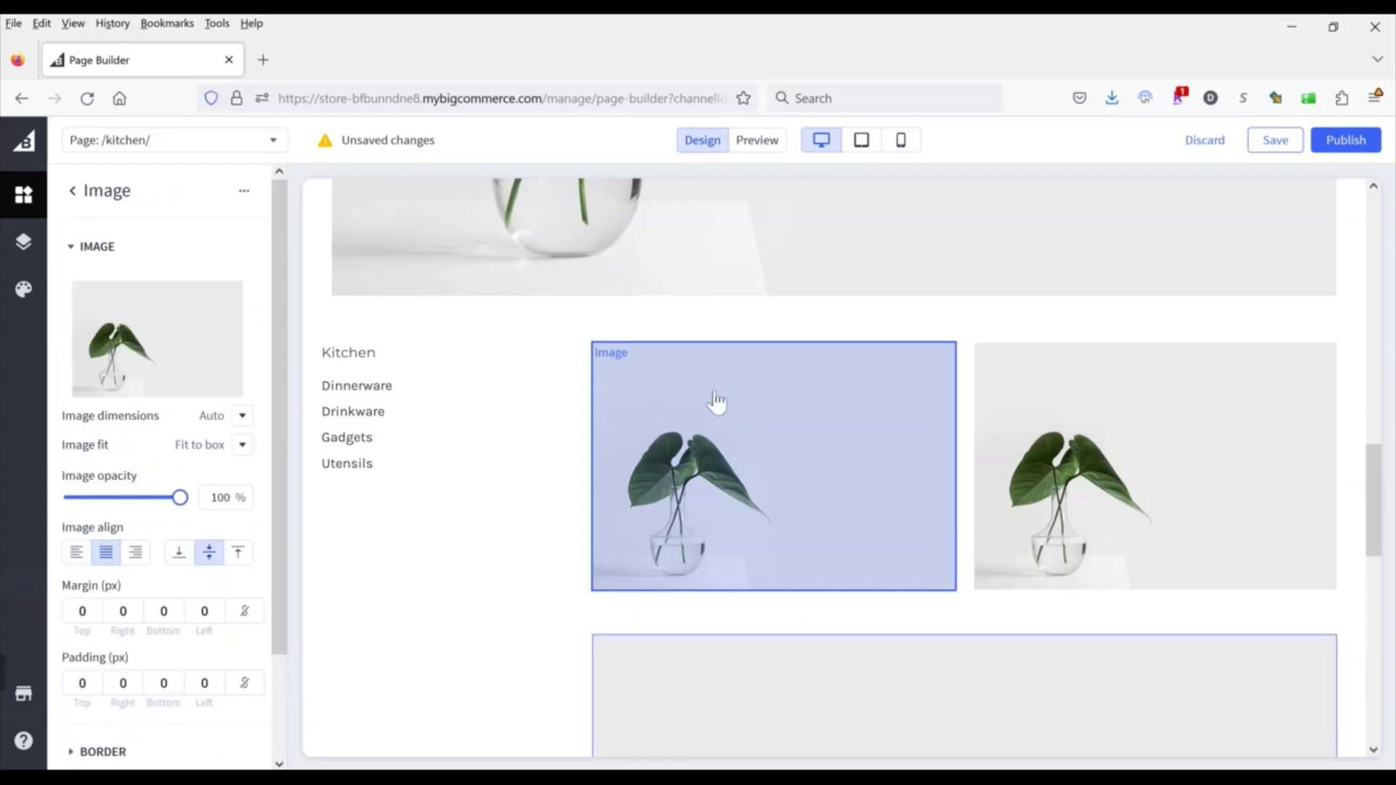
click(73, 192)
scroll(505, 405, down, 8)
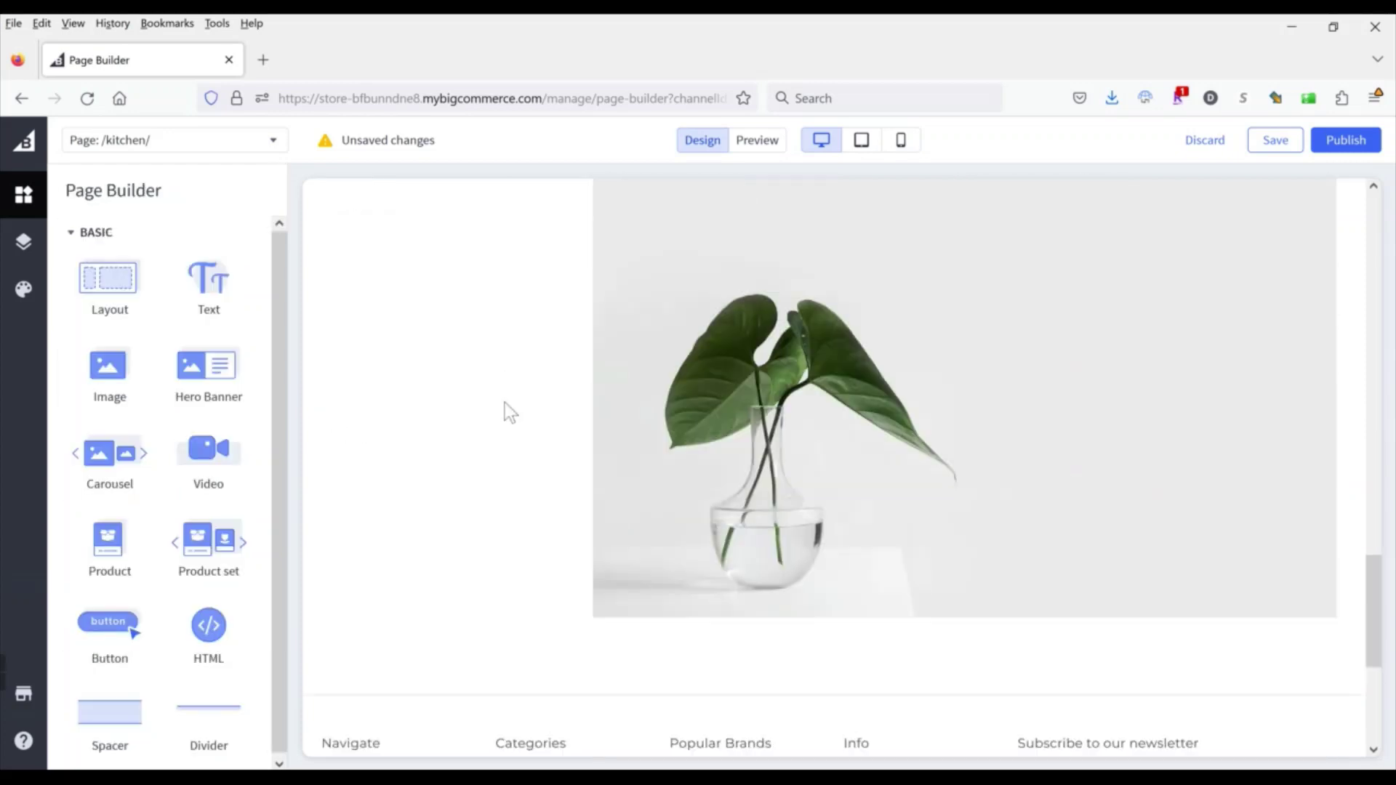
drag(109, 716, 733, 493)
click(73, 192)
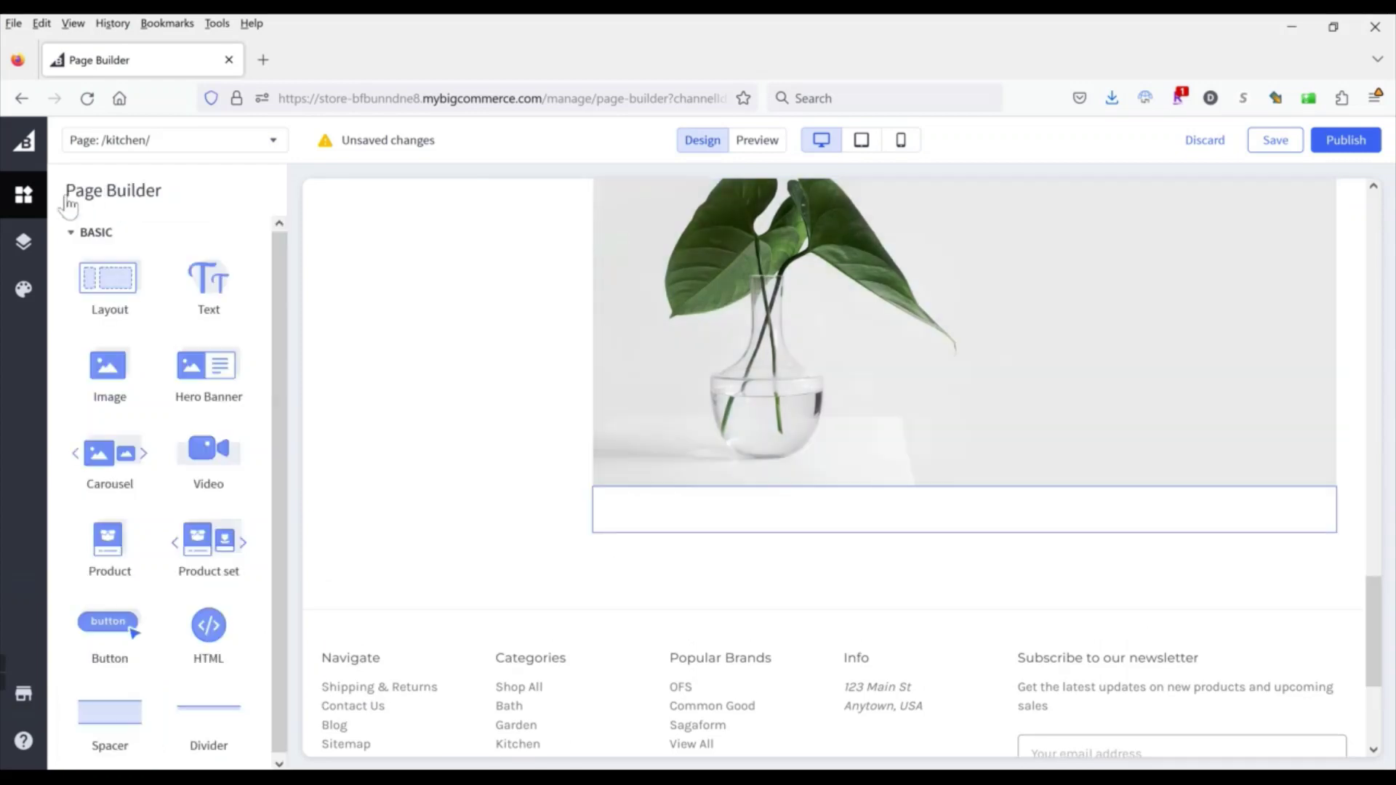
Add a product set below the wide image showing 3 products per slide.
drag(215, 556, 848, 503)
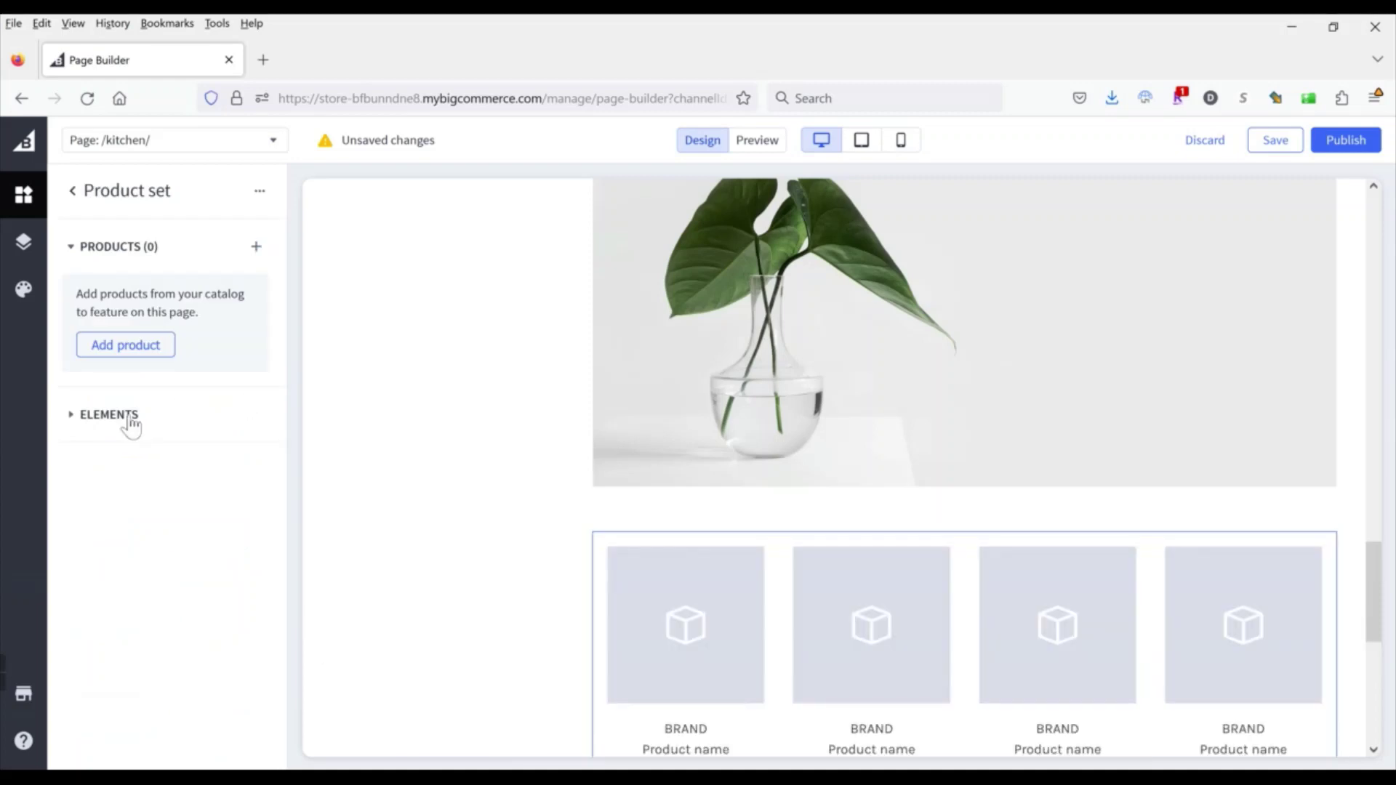
click(128, 417)
click(258, 507)
click(260, 590)
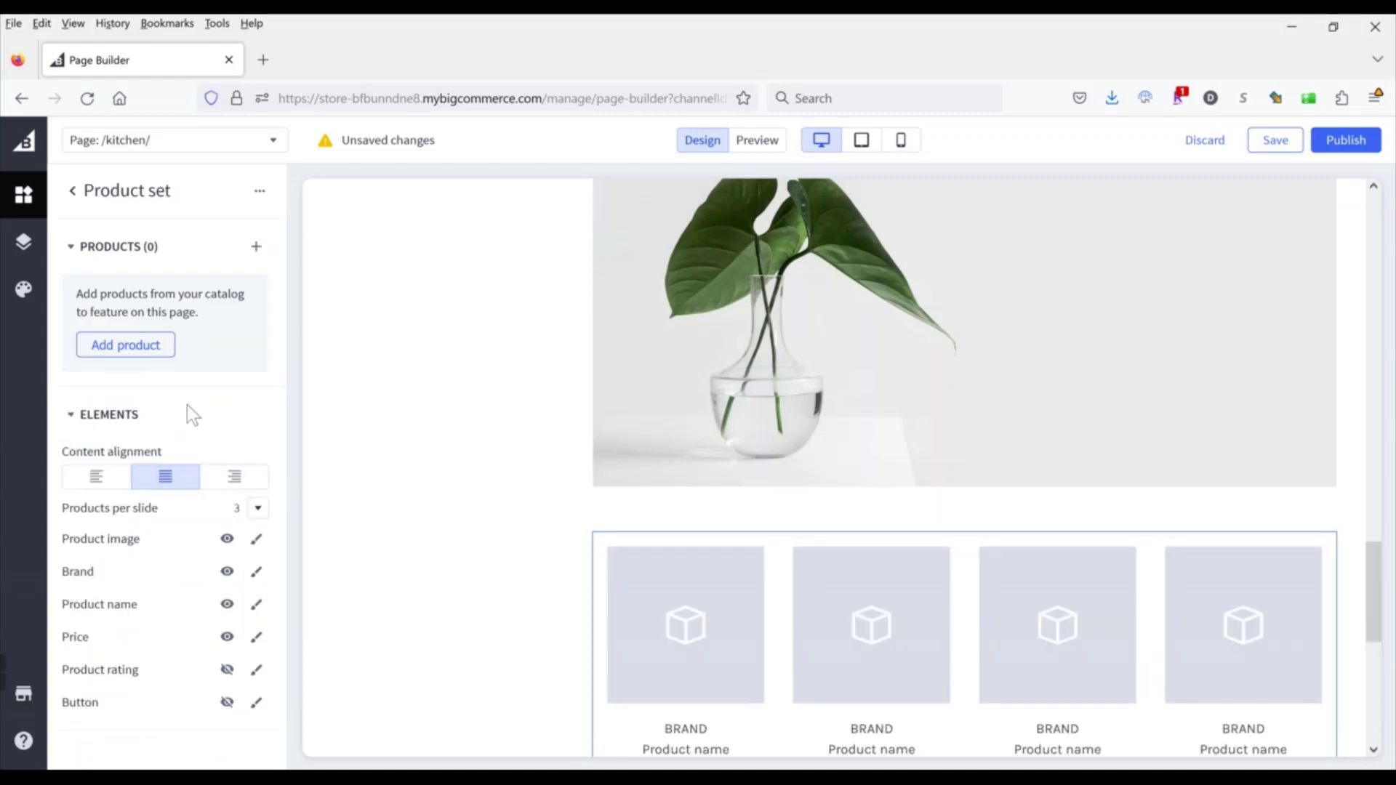
scroll(509, 391, down, 3)
scroll(509, 391, down, 1)
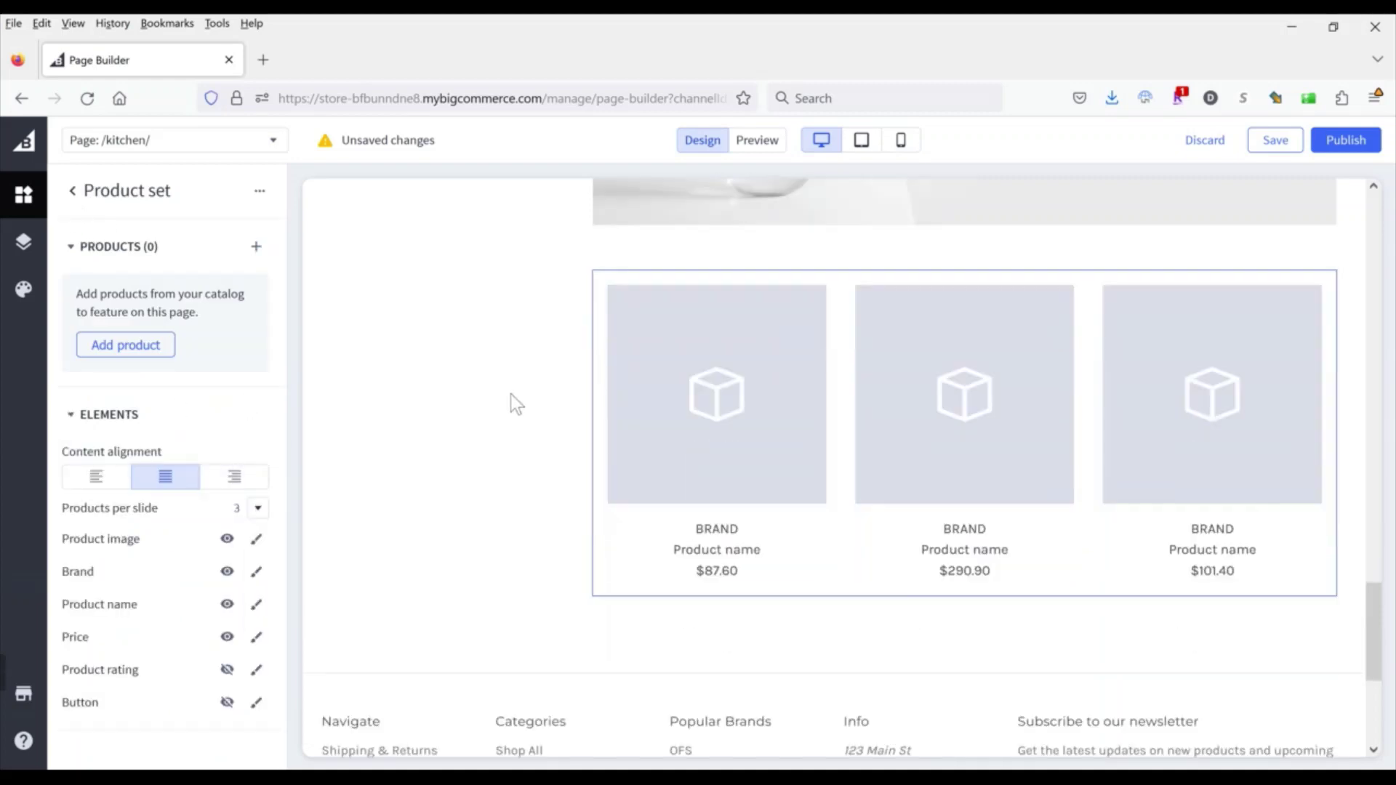
click(72, 190)
Add a text block under the product row with 16 px font, left-aligned.
drag(197, 282, 920, 613)
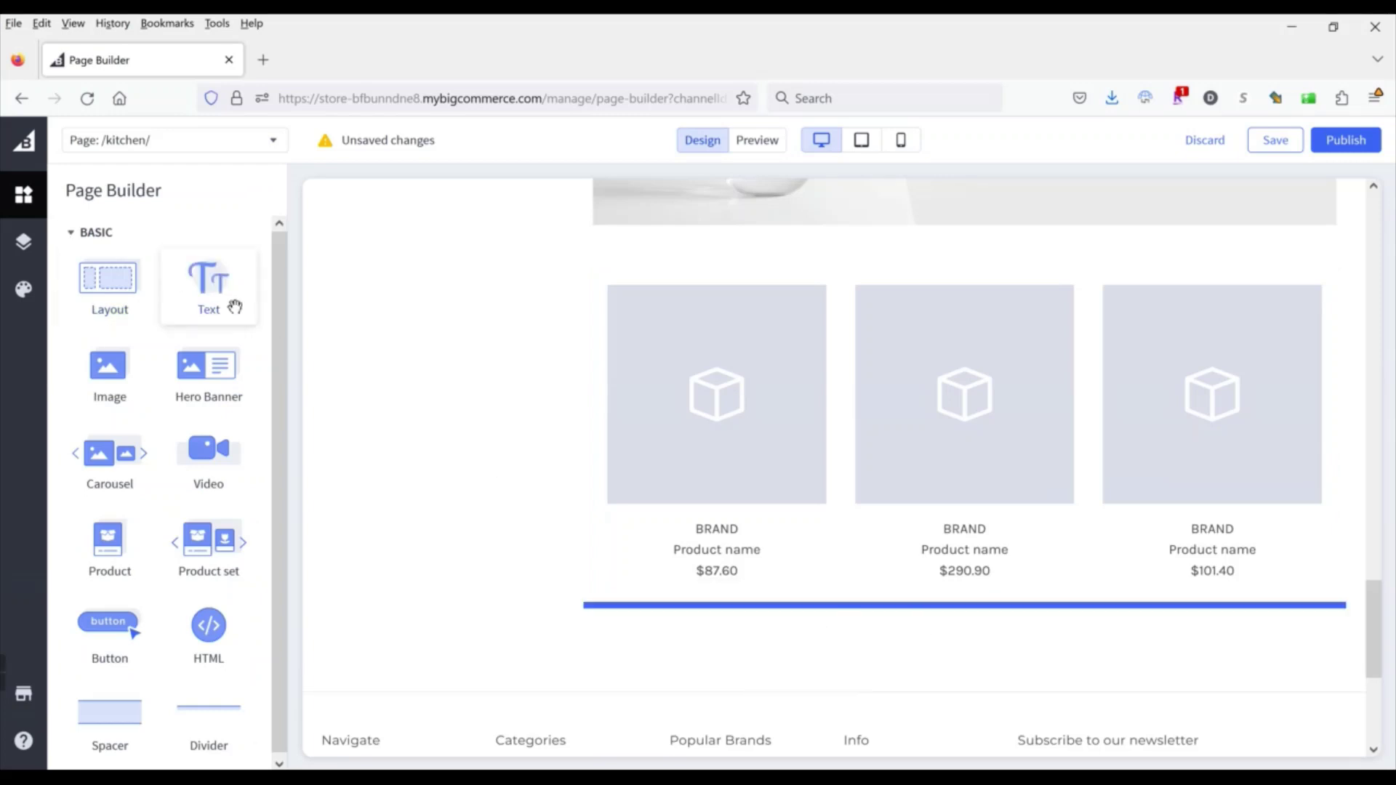
drag(231, 304, 863, 614)
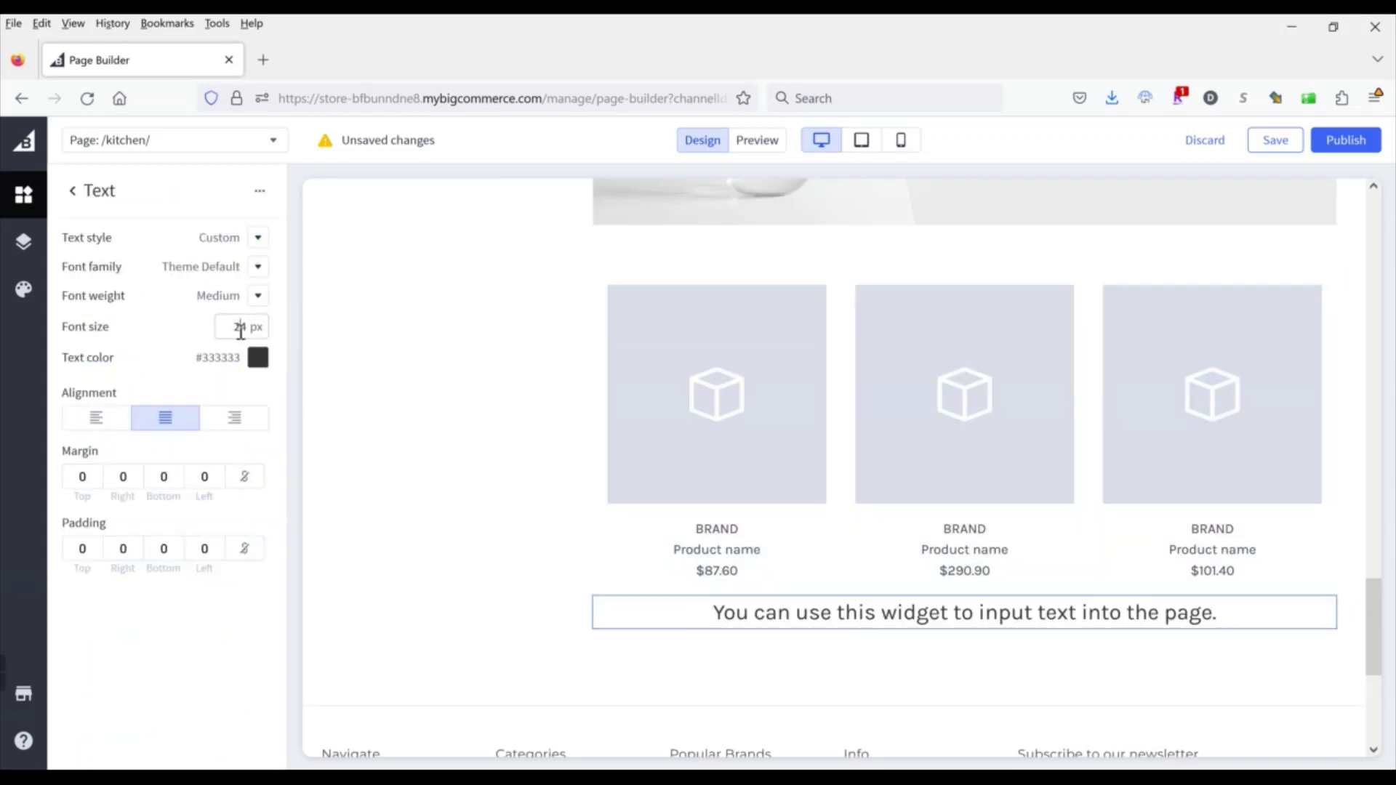
text(16)
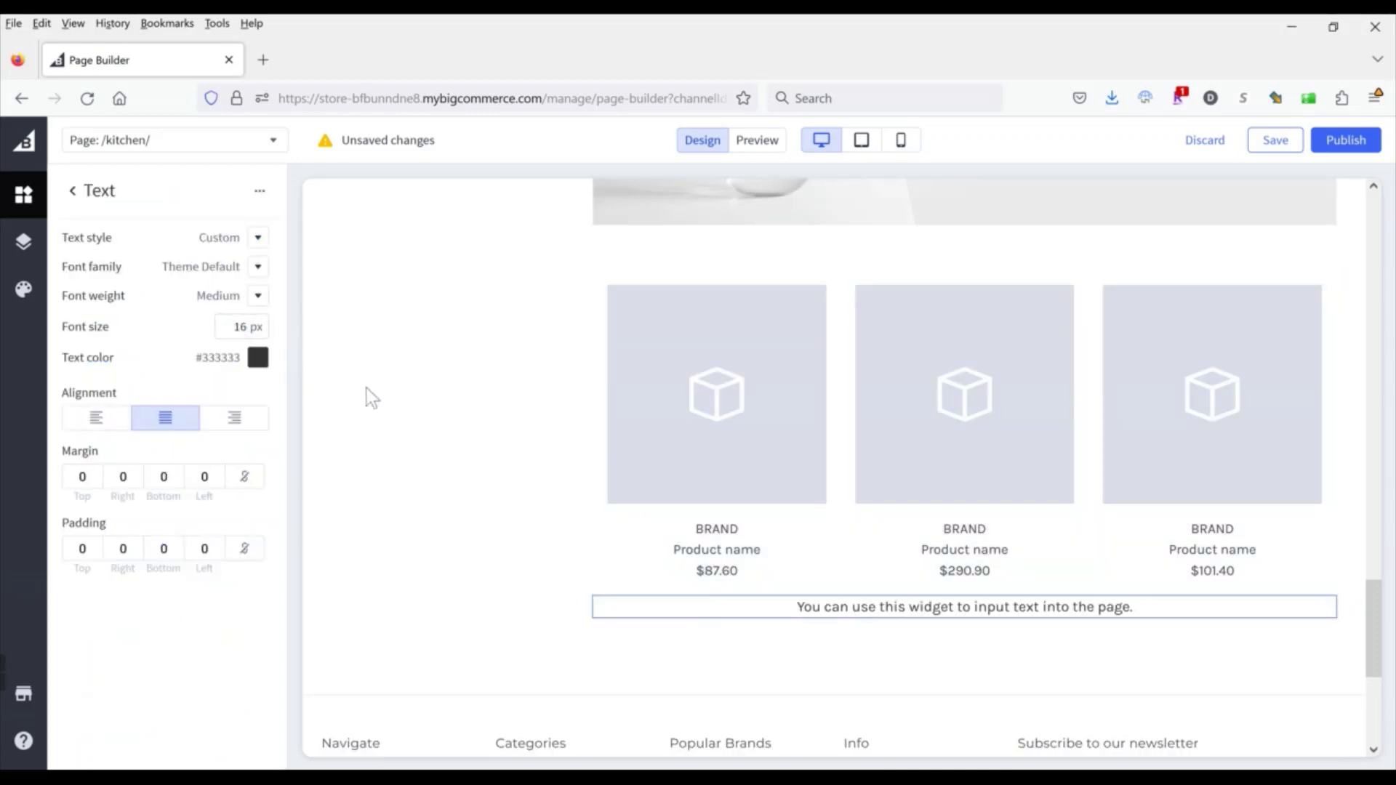
click(116, 424)
click(359, 433)
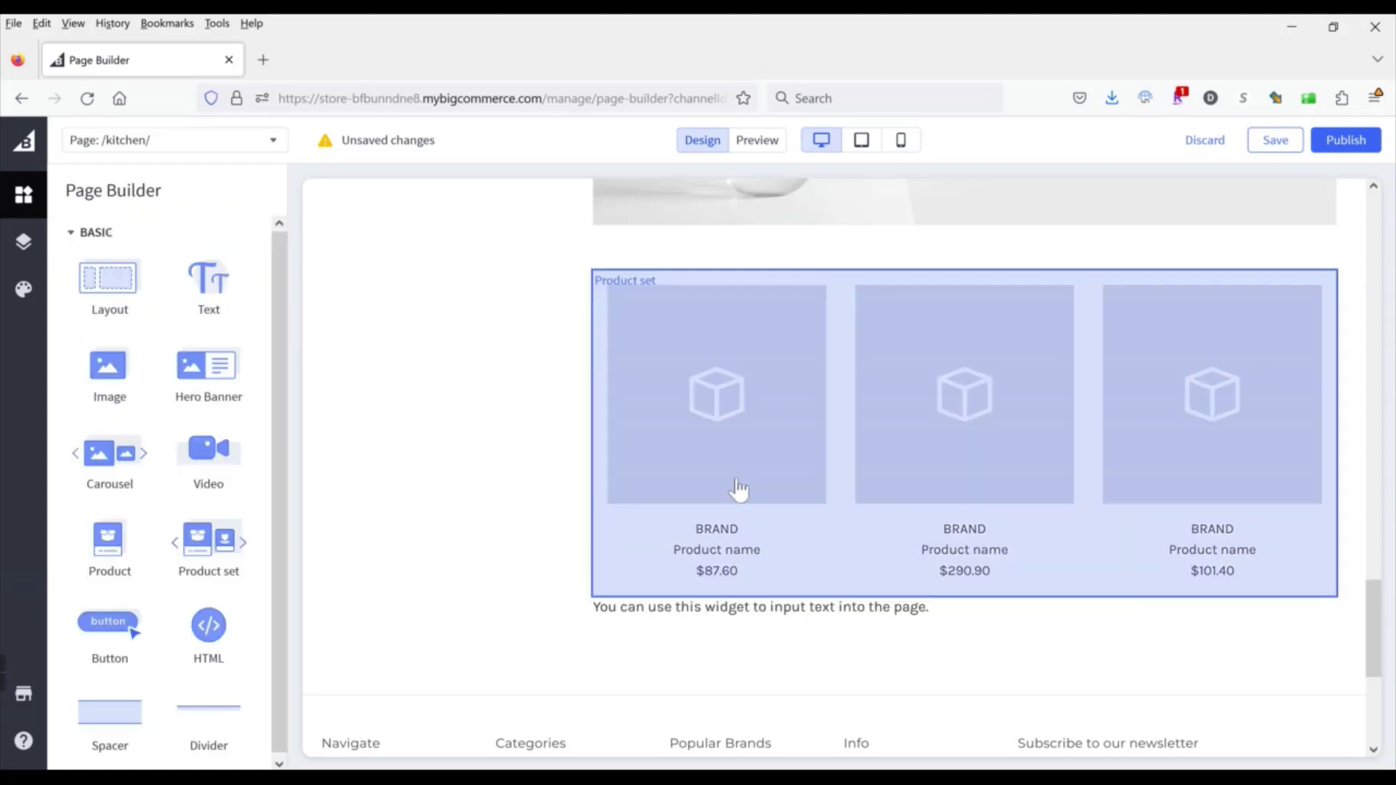
Preview the Kitchen page and scroll from the plant banner down to the three-product row and text.
click(762, 151)
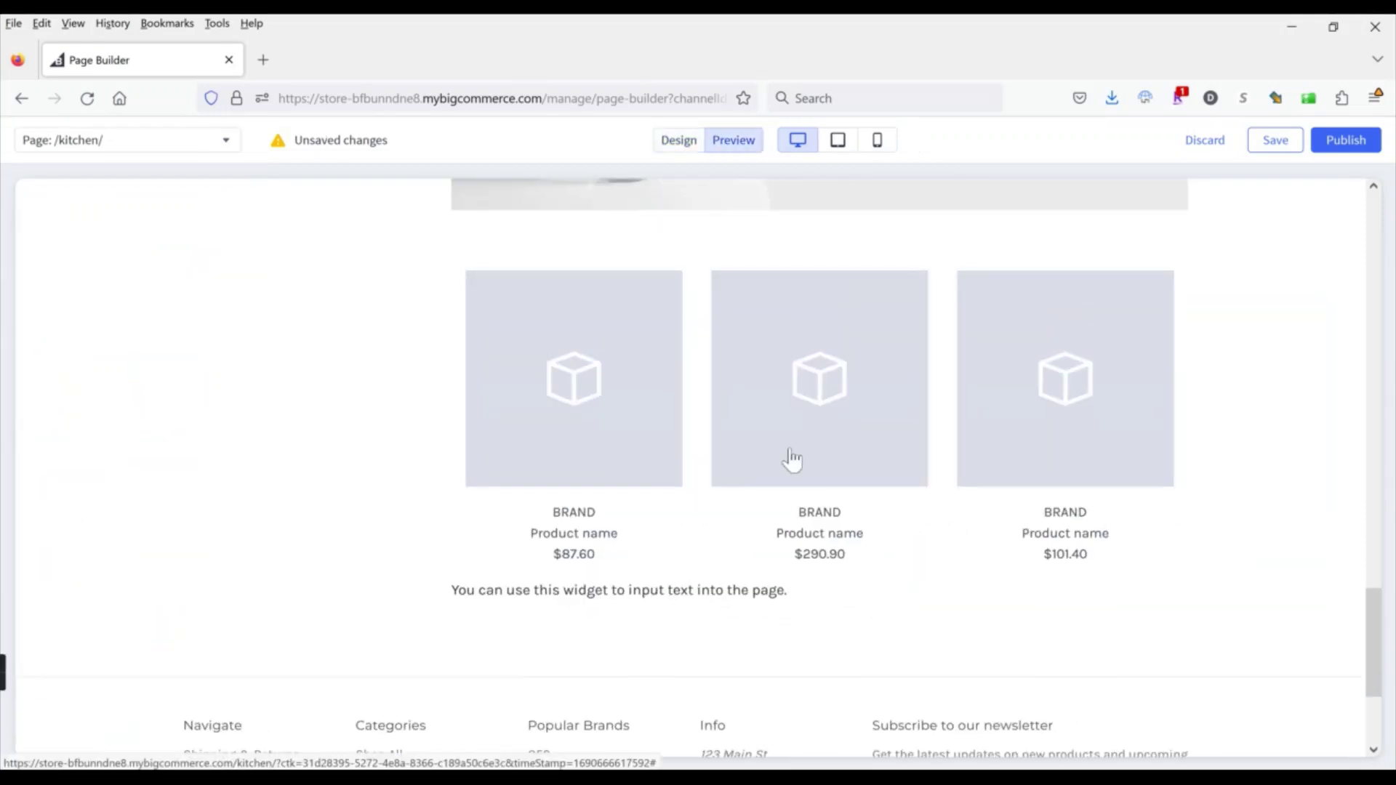
scroll(793, 447, up, 7)
scroll(789, 434, up, 10)
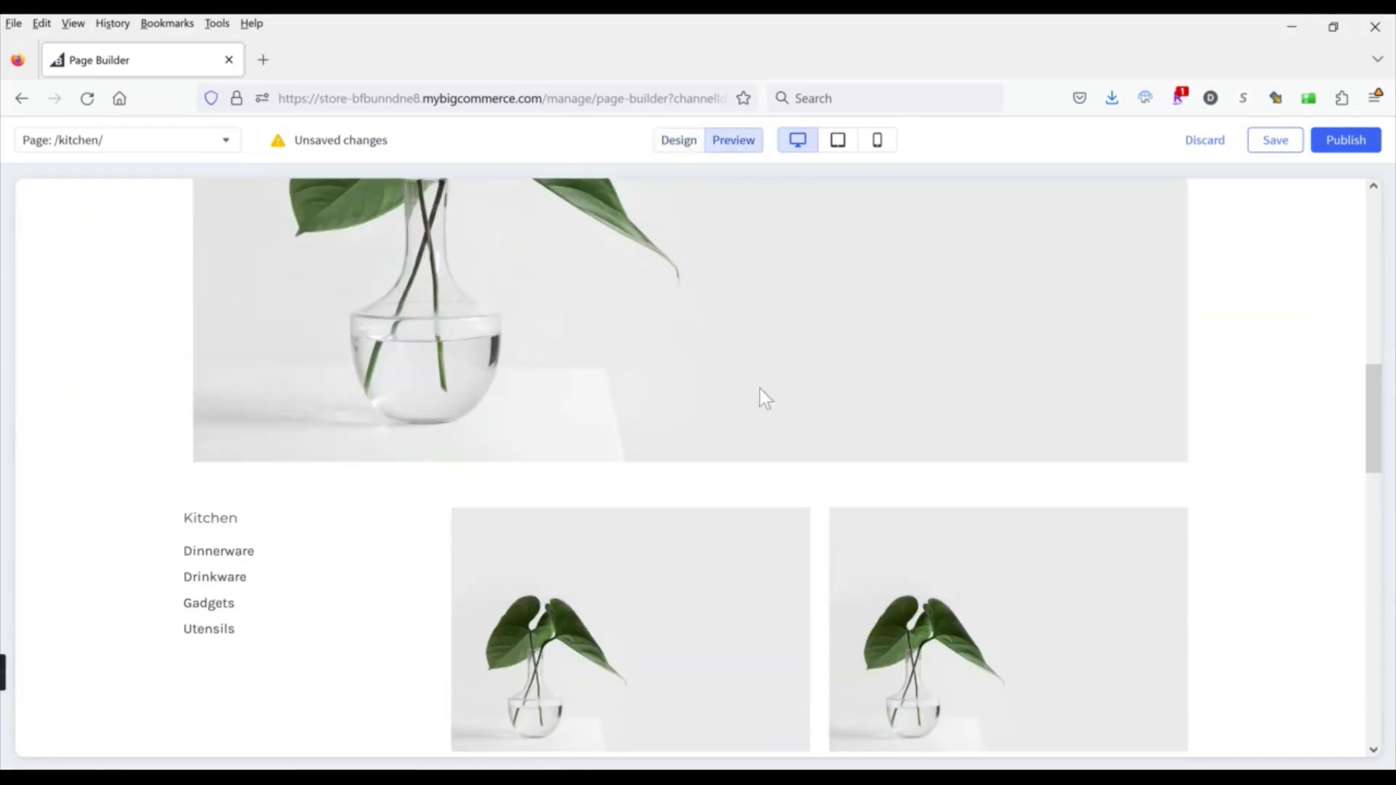
scroll(691, 470, up, 5)
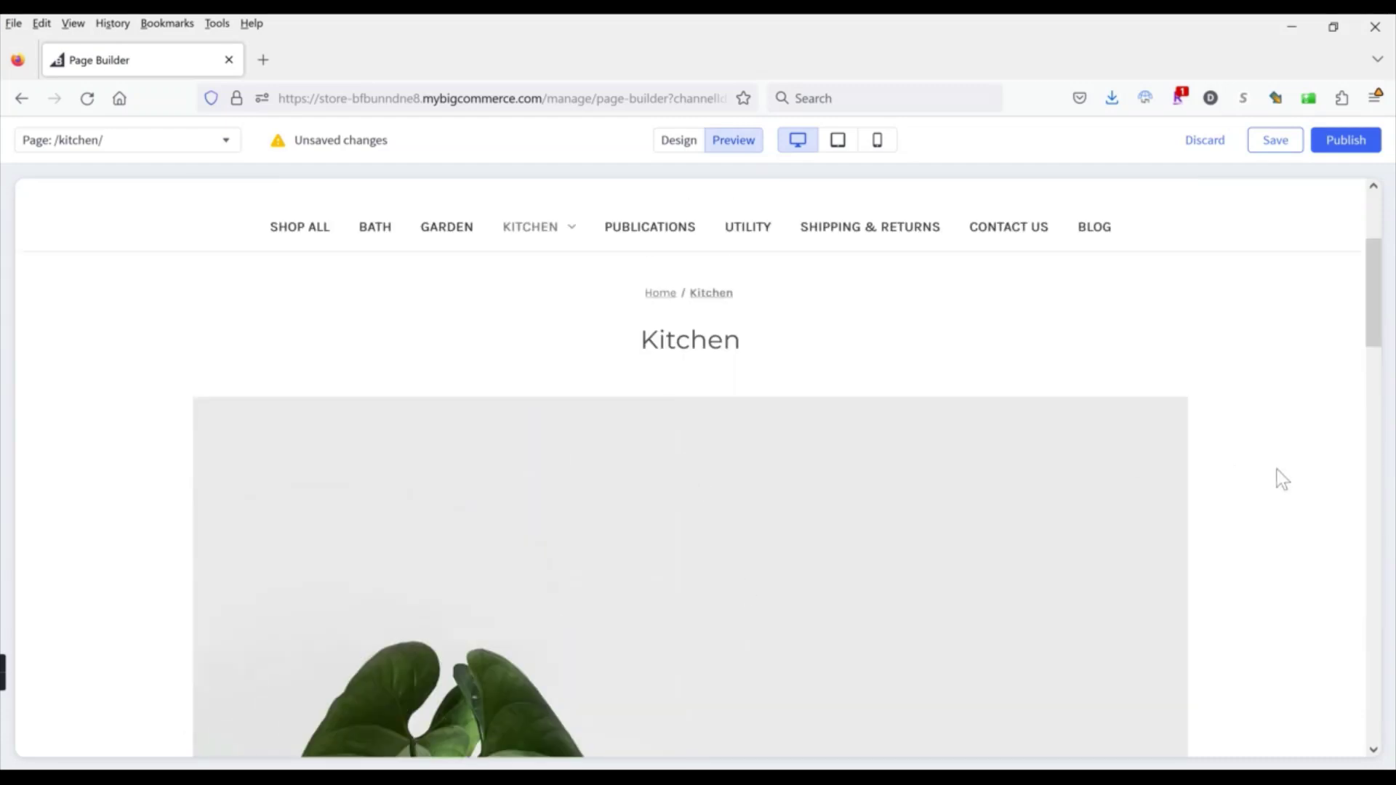
scroll(1244, 476, down, 5)
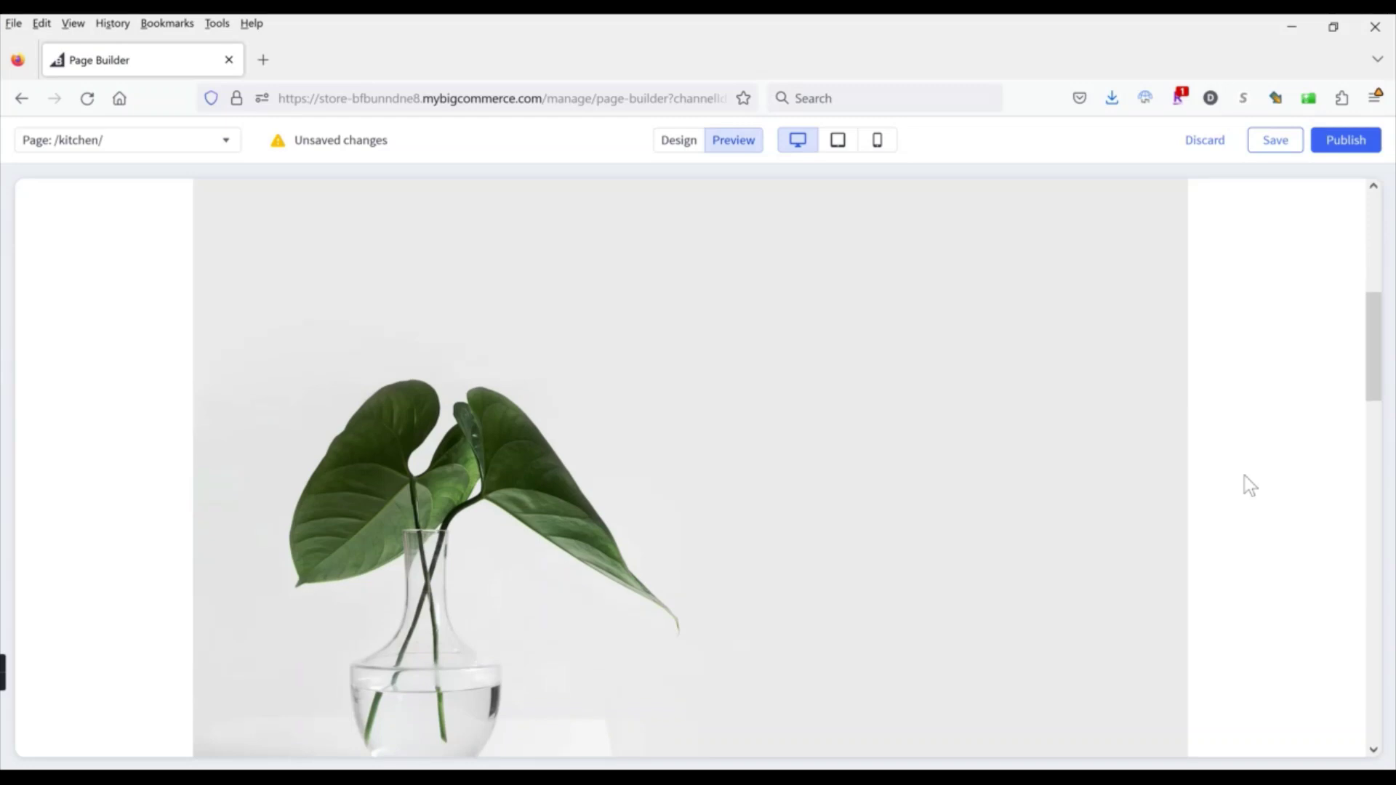
scroll(1245, 476, down, 10)
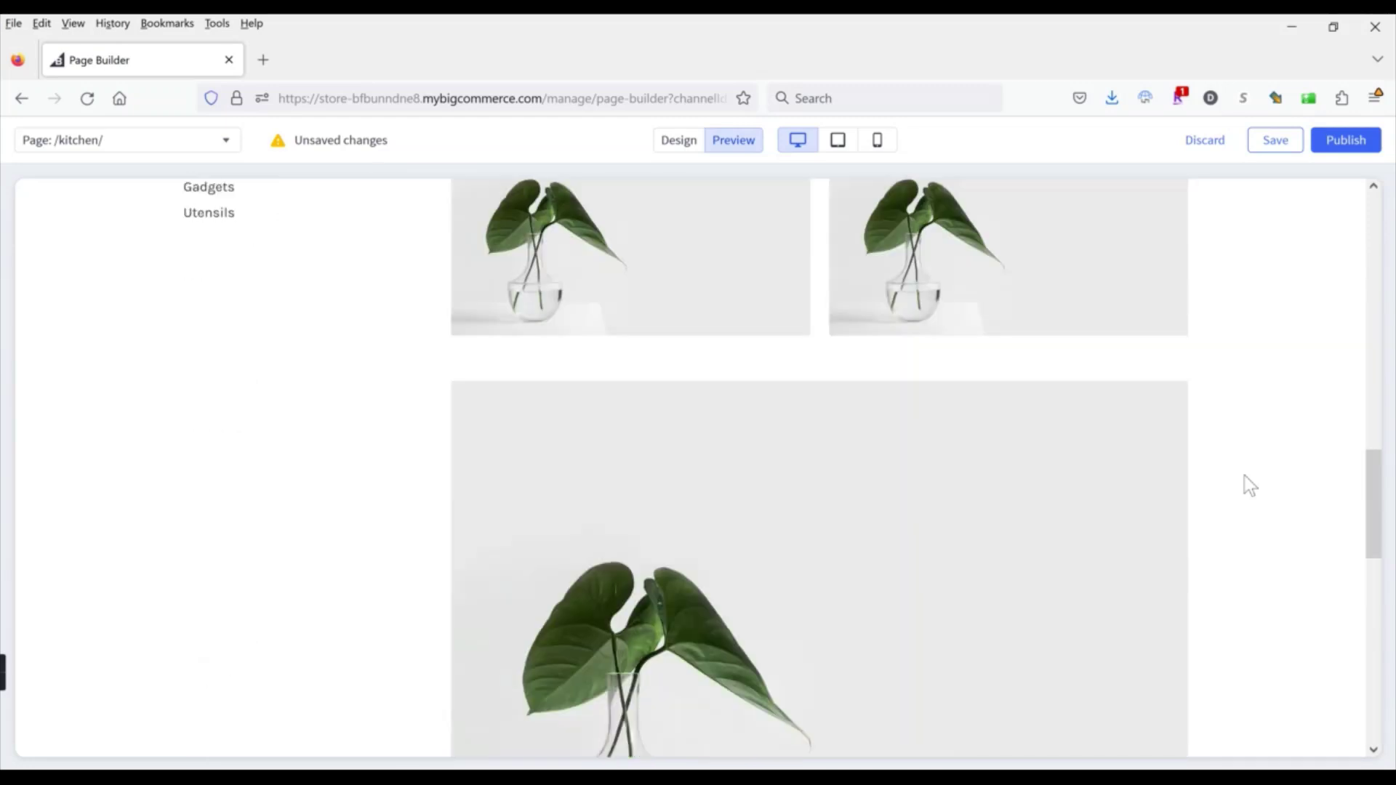
scroll(1245, 474, down, 6)
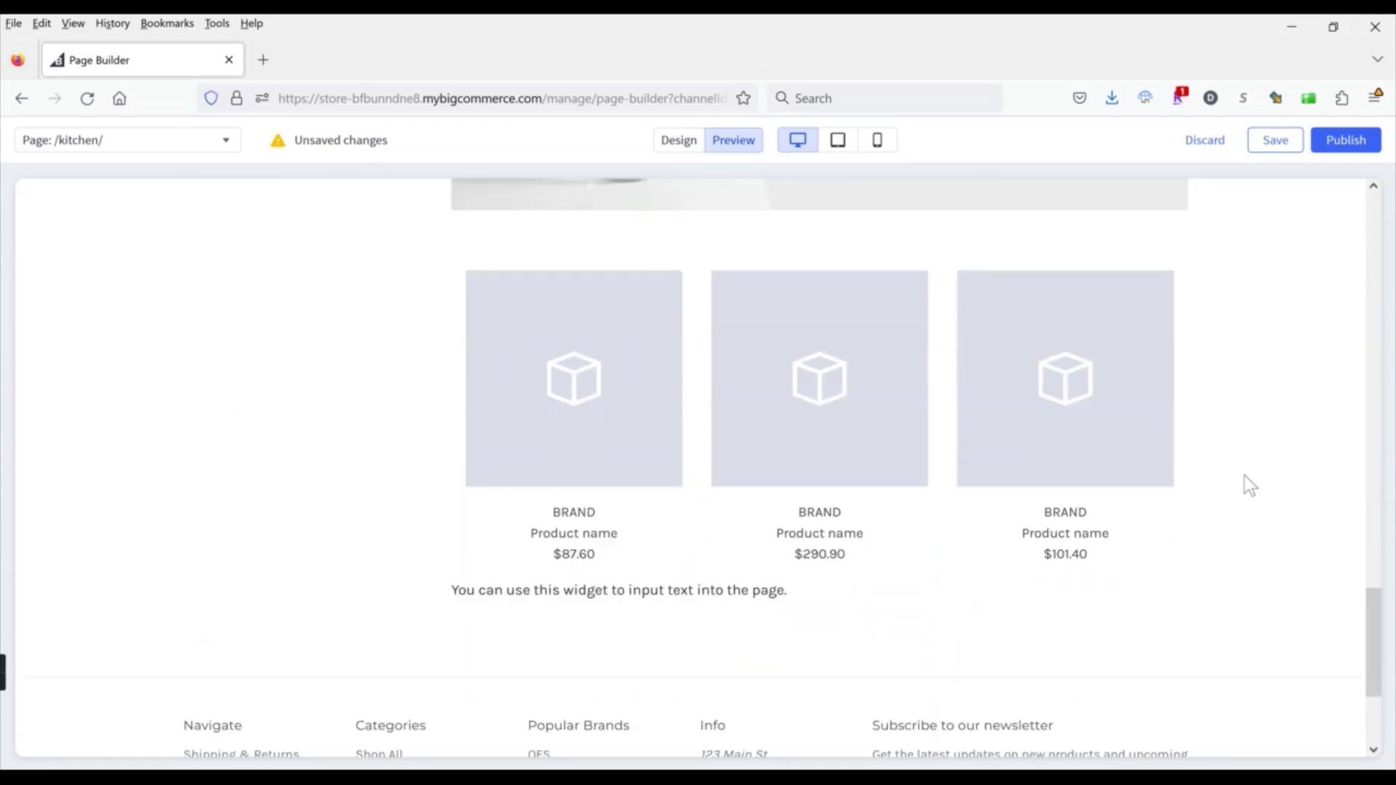
scroll(1282, 421, up, 15)
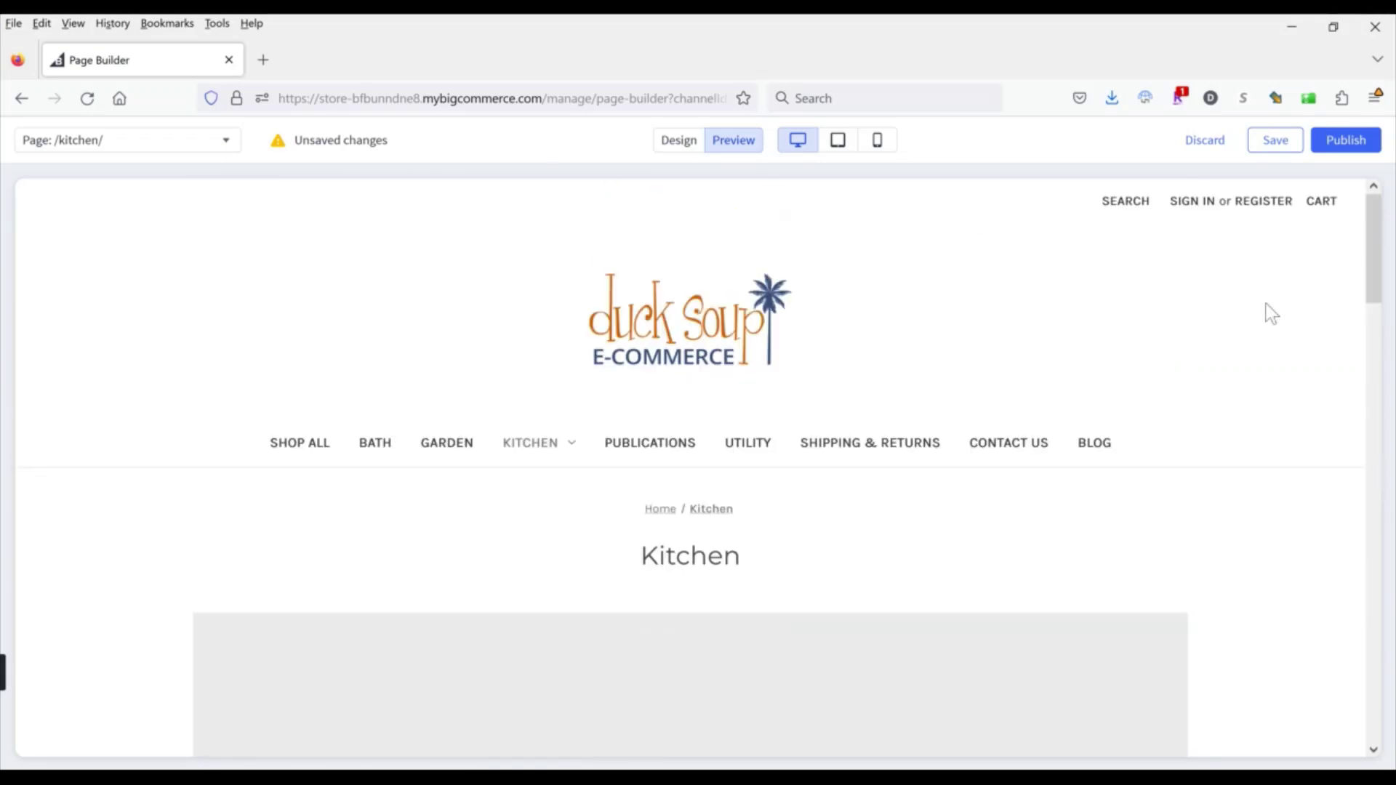
Return to Design and publish the Kitchen page changes, confirming in the Publish Webpage dialog.
click(678, 139)
click(1357, 145)
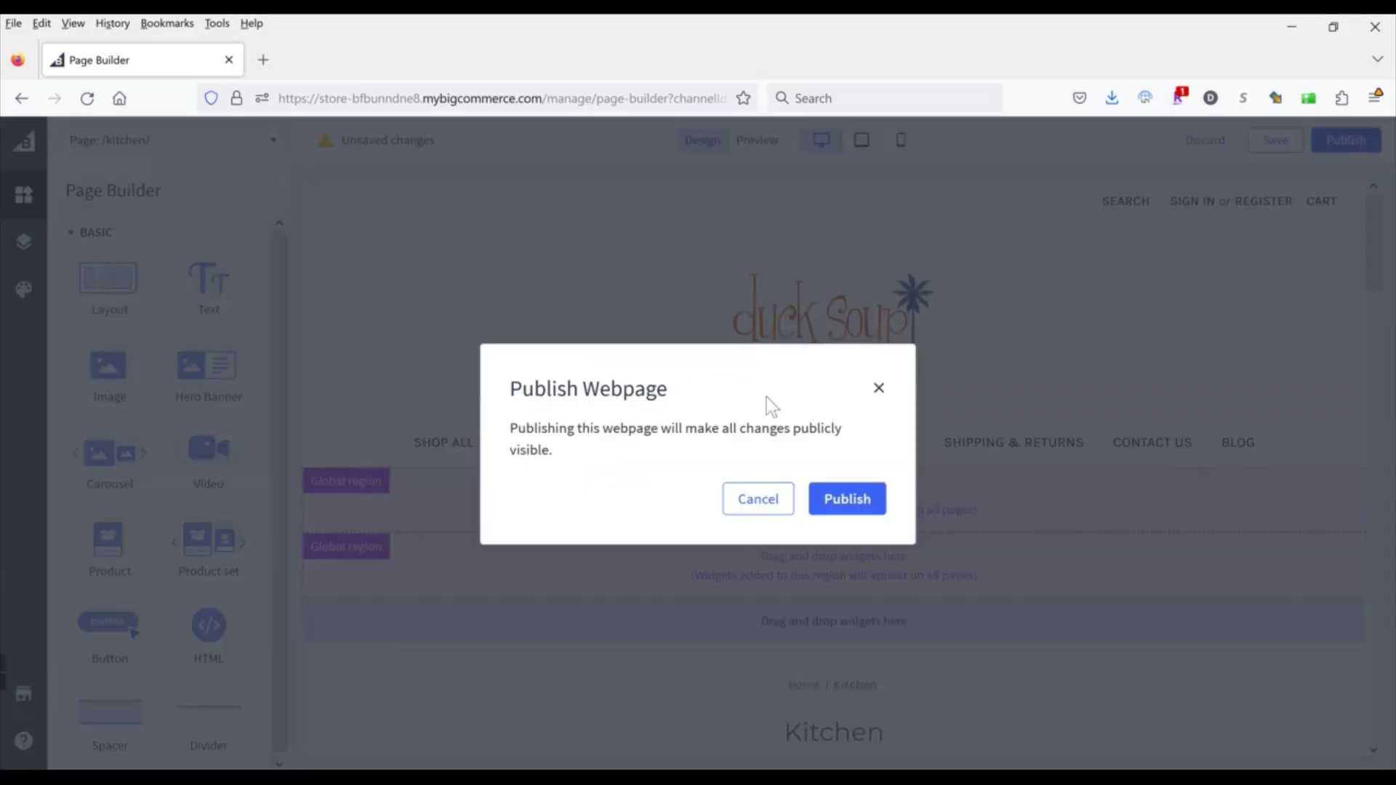
click(840, 502)
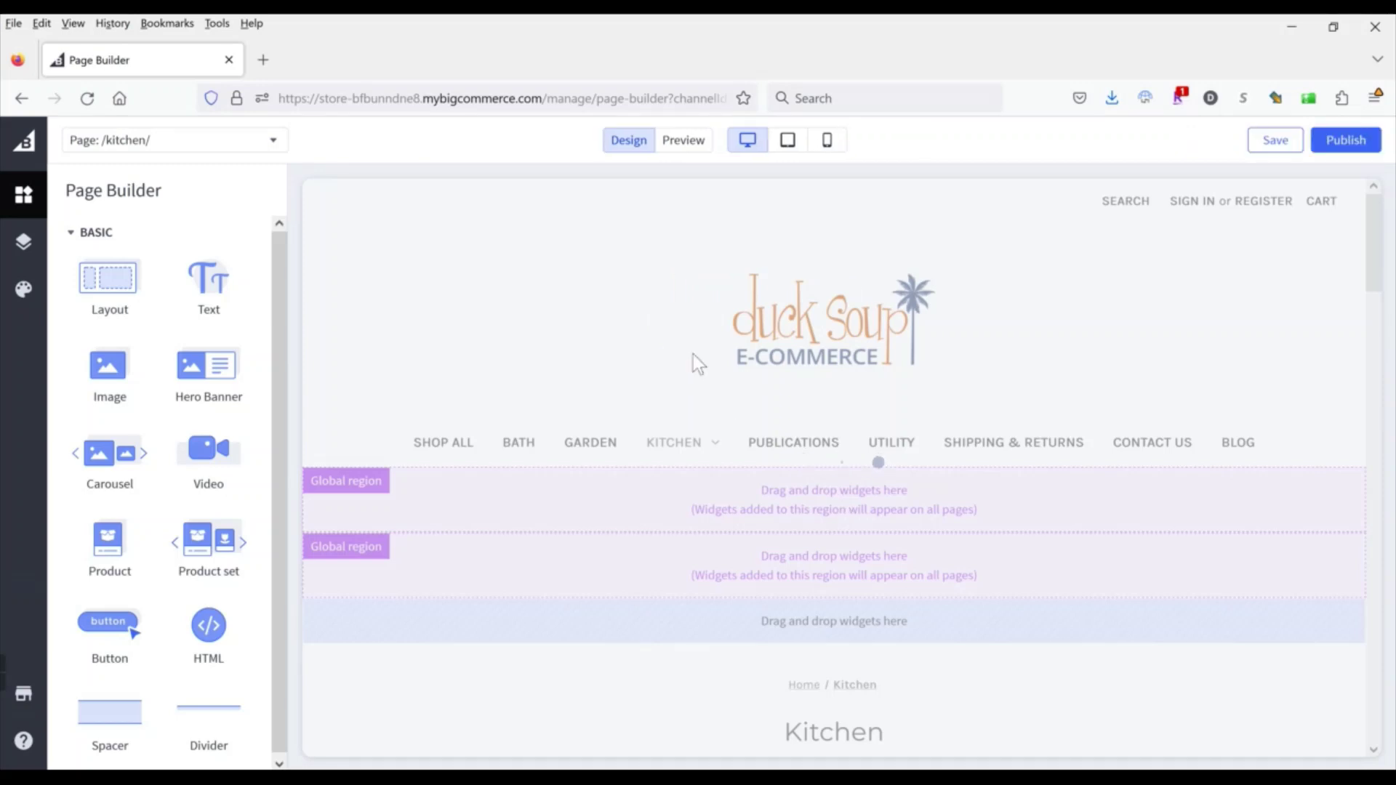